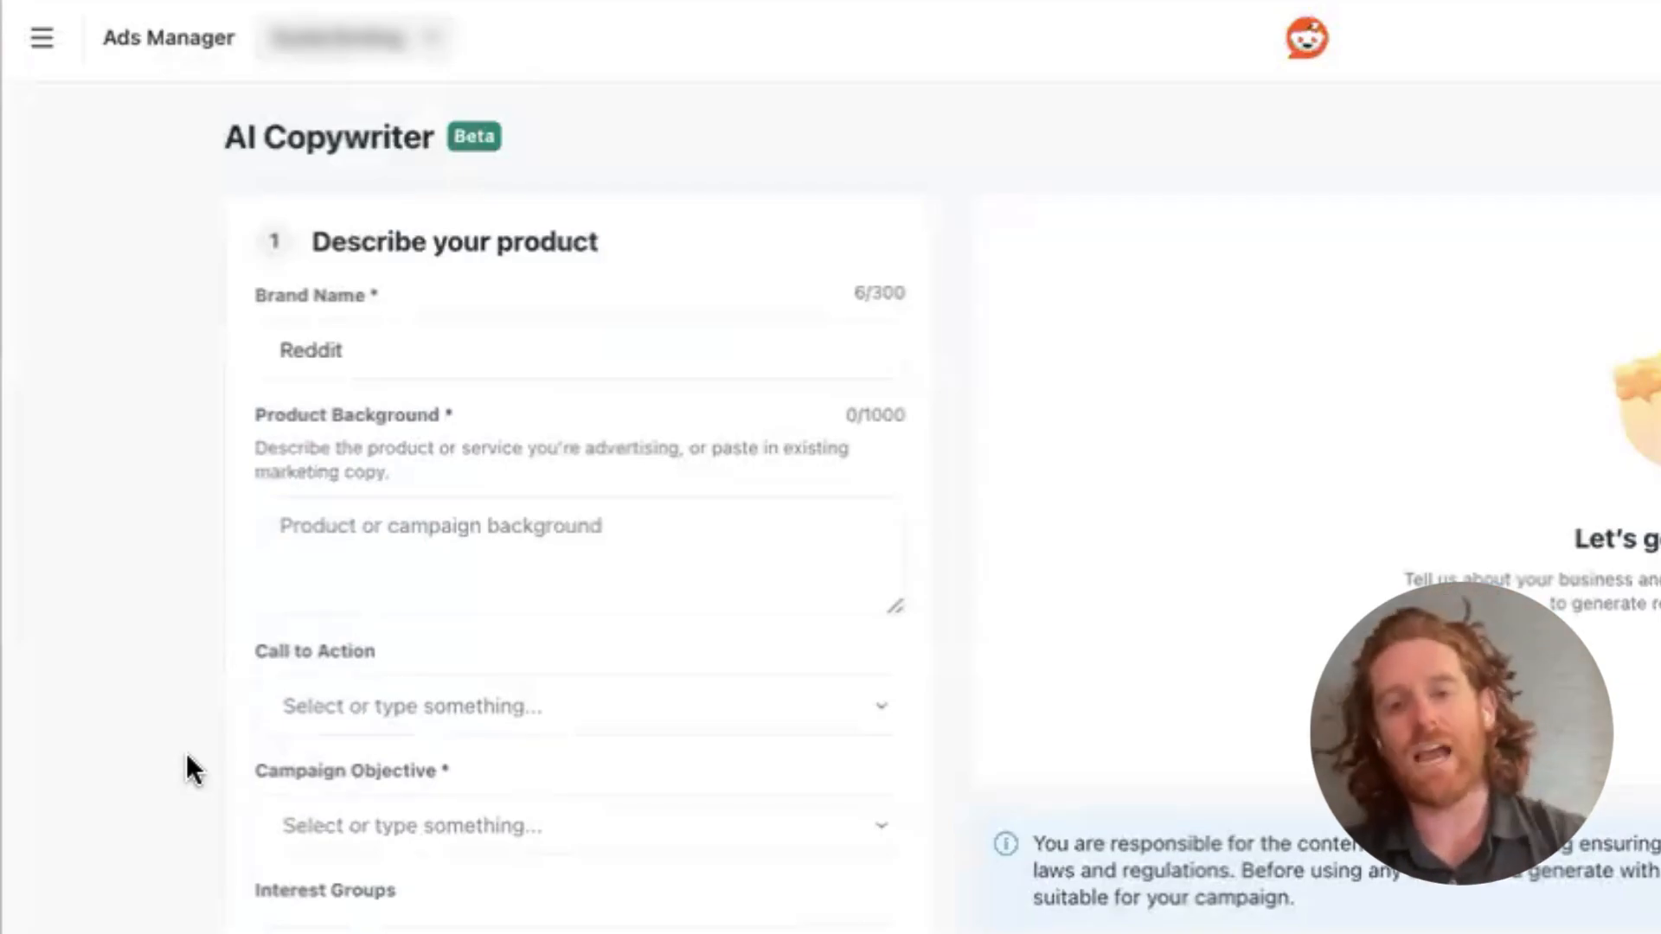
Replace the brand name in the product description with "Camp Glow".
click(363, 355)
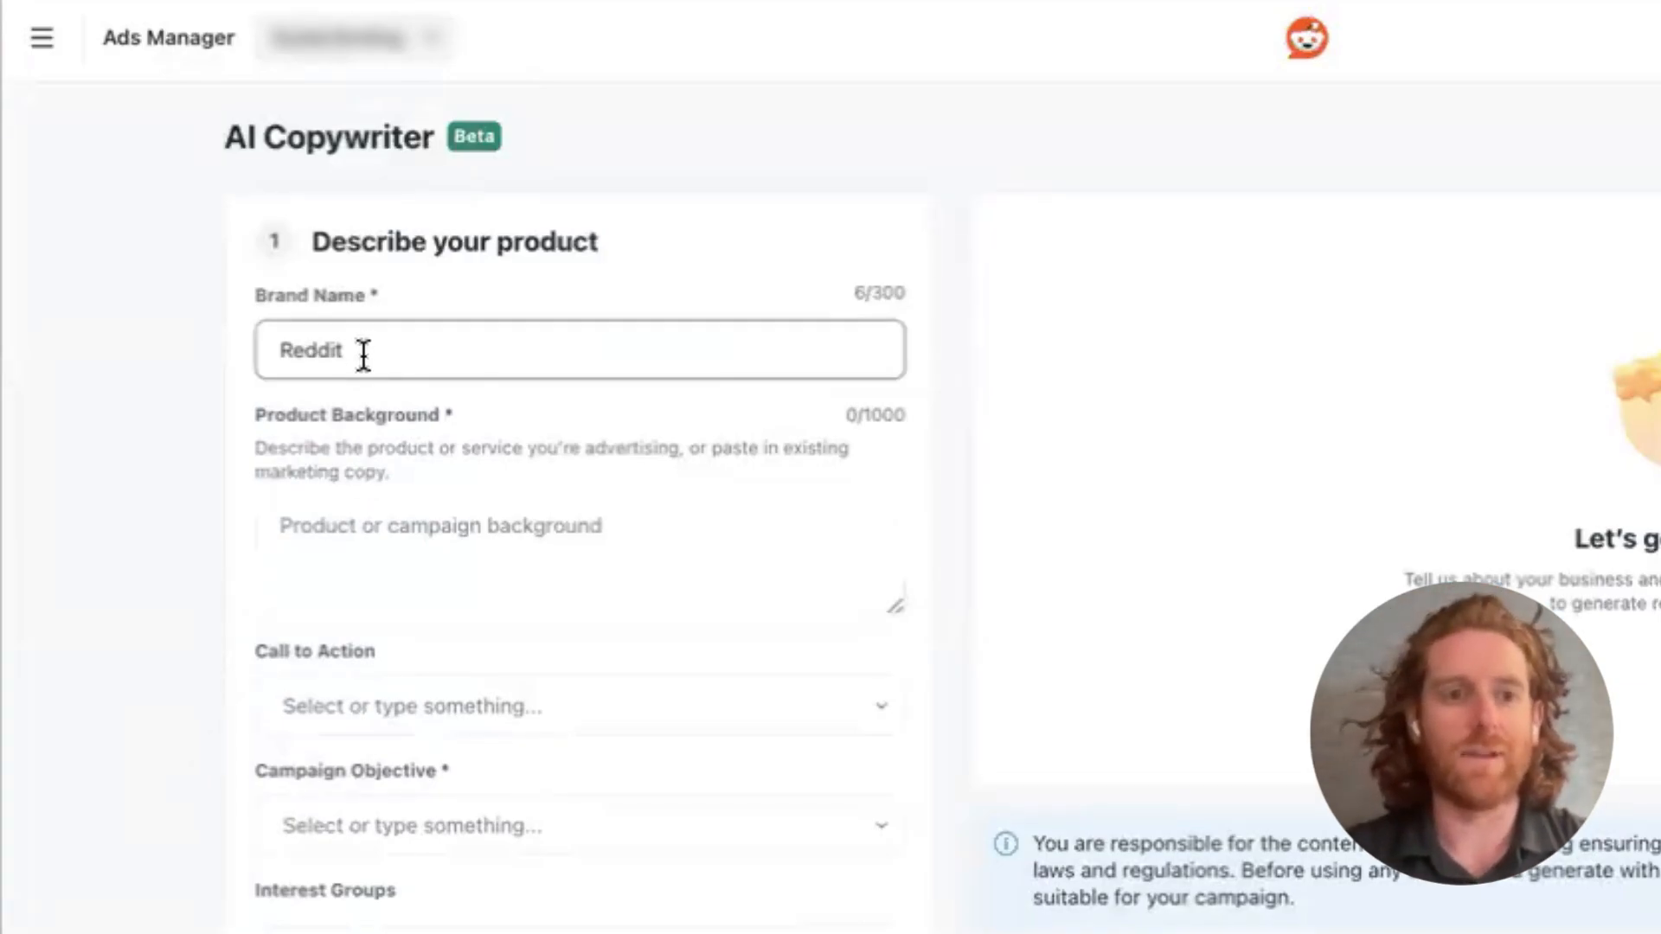
double_click(363, 355)
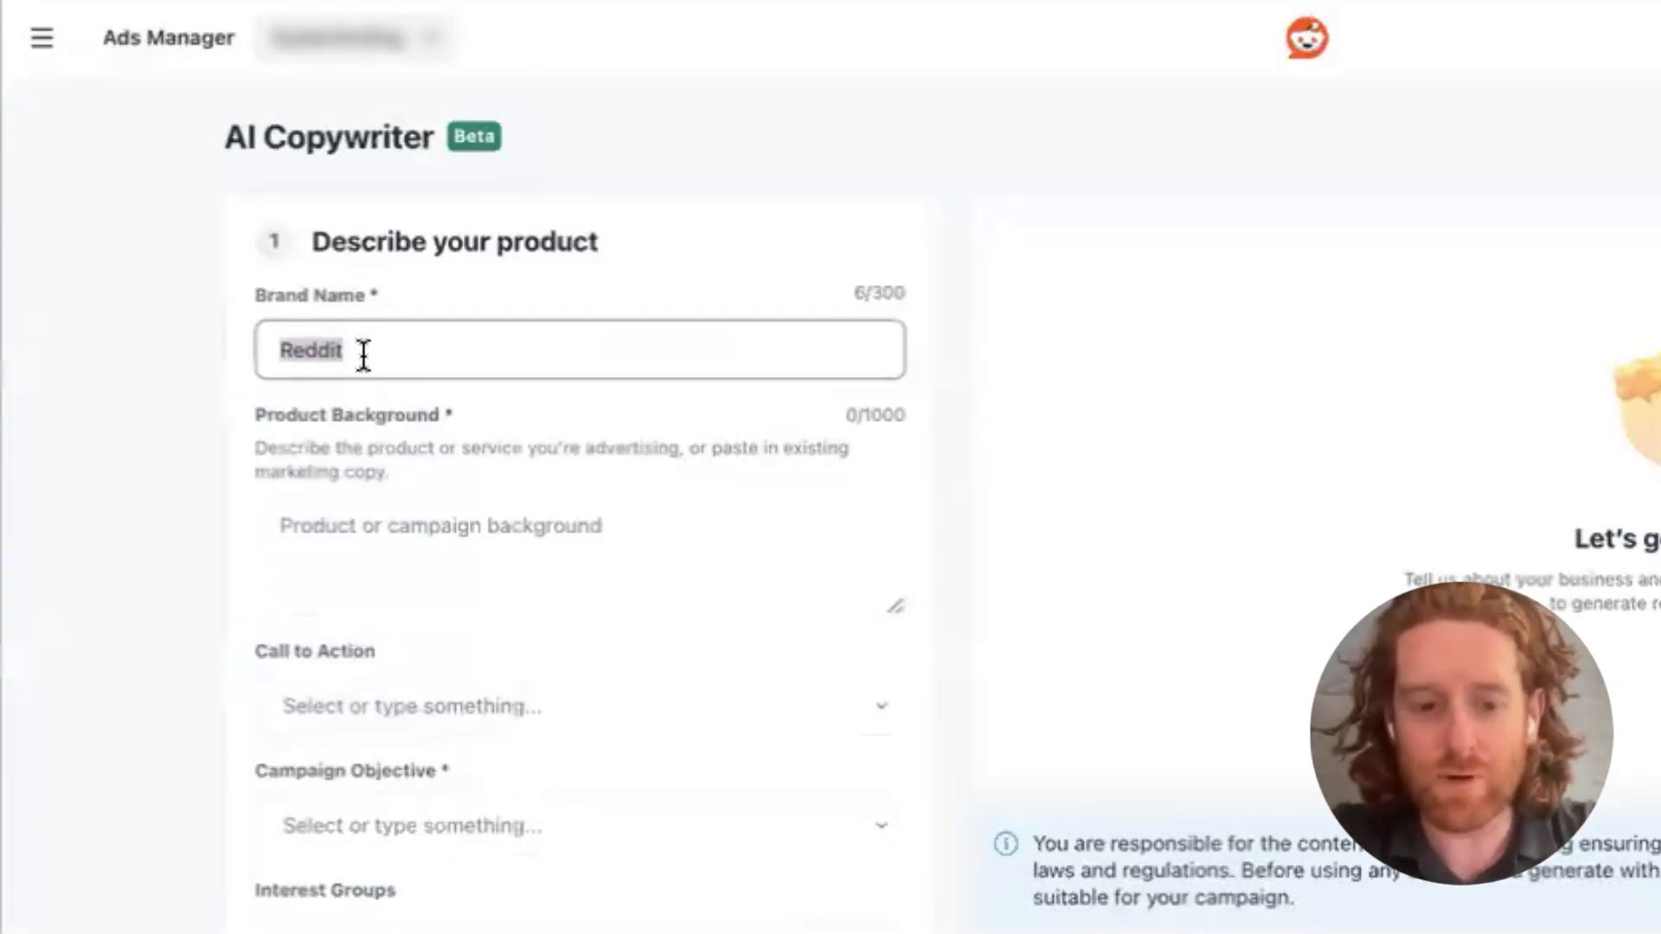
text(Camp Glow)
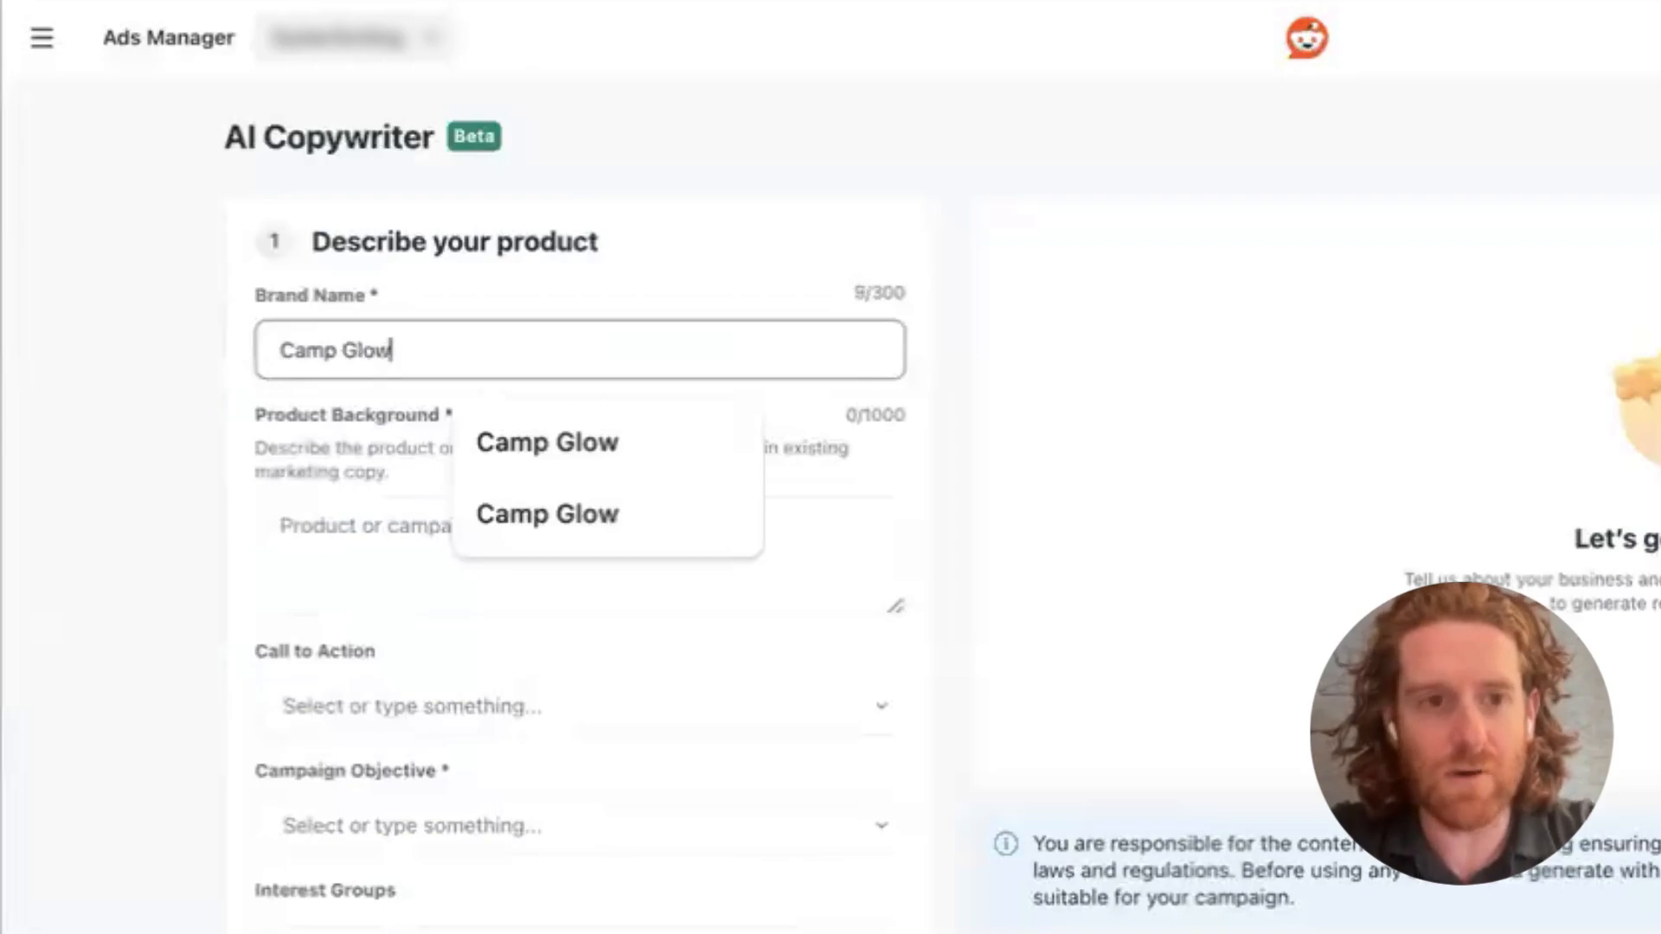
Describe the product background: Camp Glow's high quality, sustainable camping and hiking gear, notably flashlights, head lamps and lanterns, with a Fall sale offering 20% off best sellers.
click(299, 530)
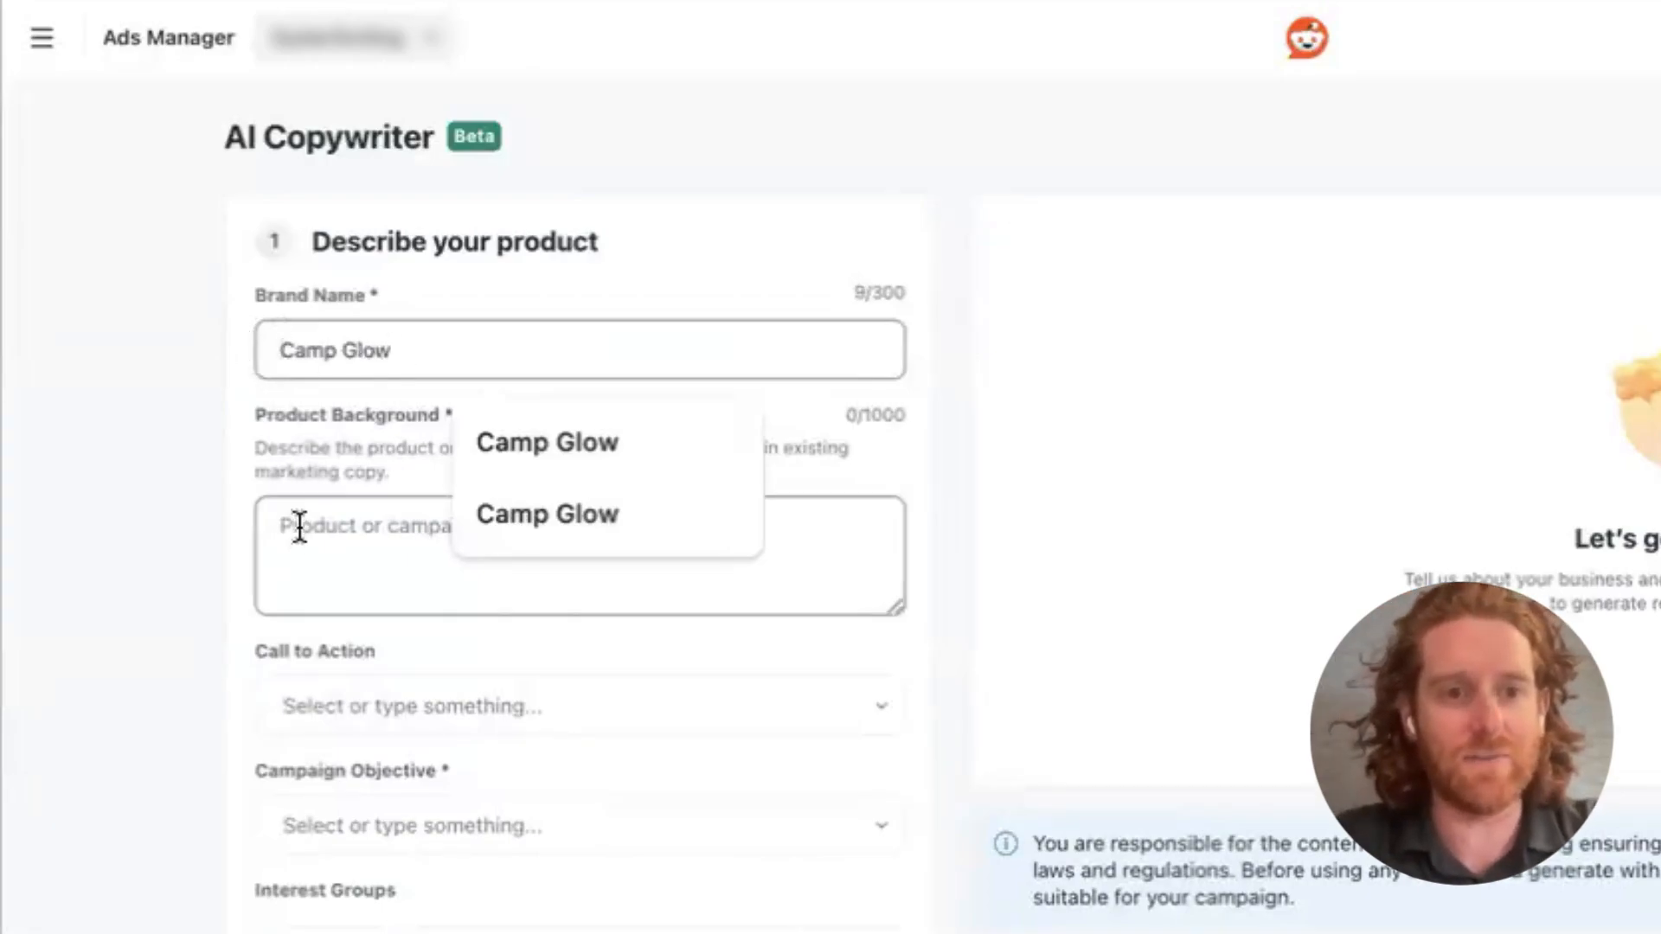
click(299, 527)
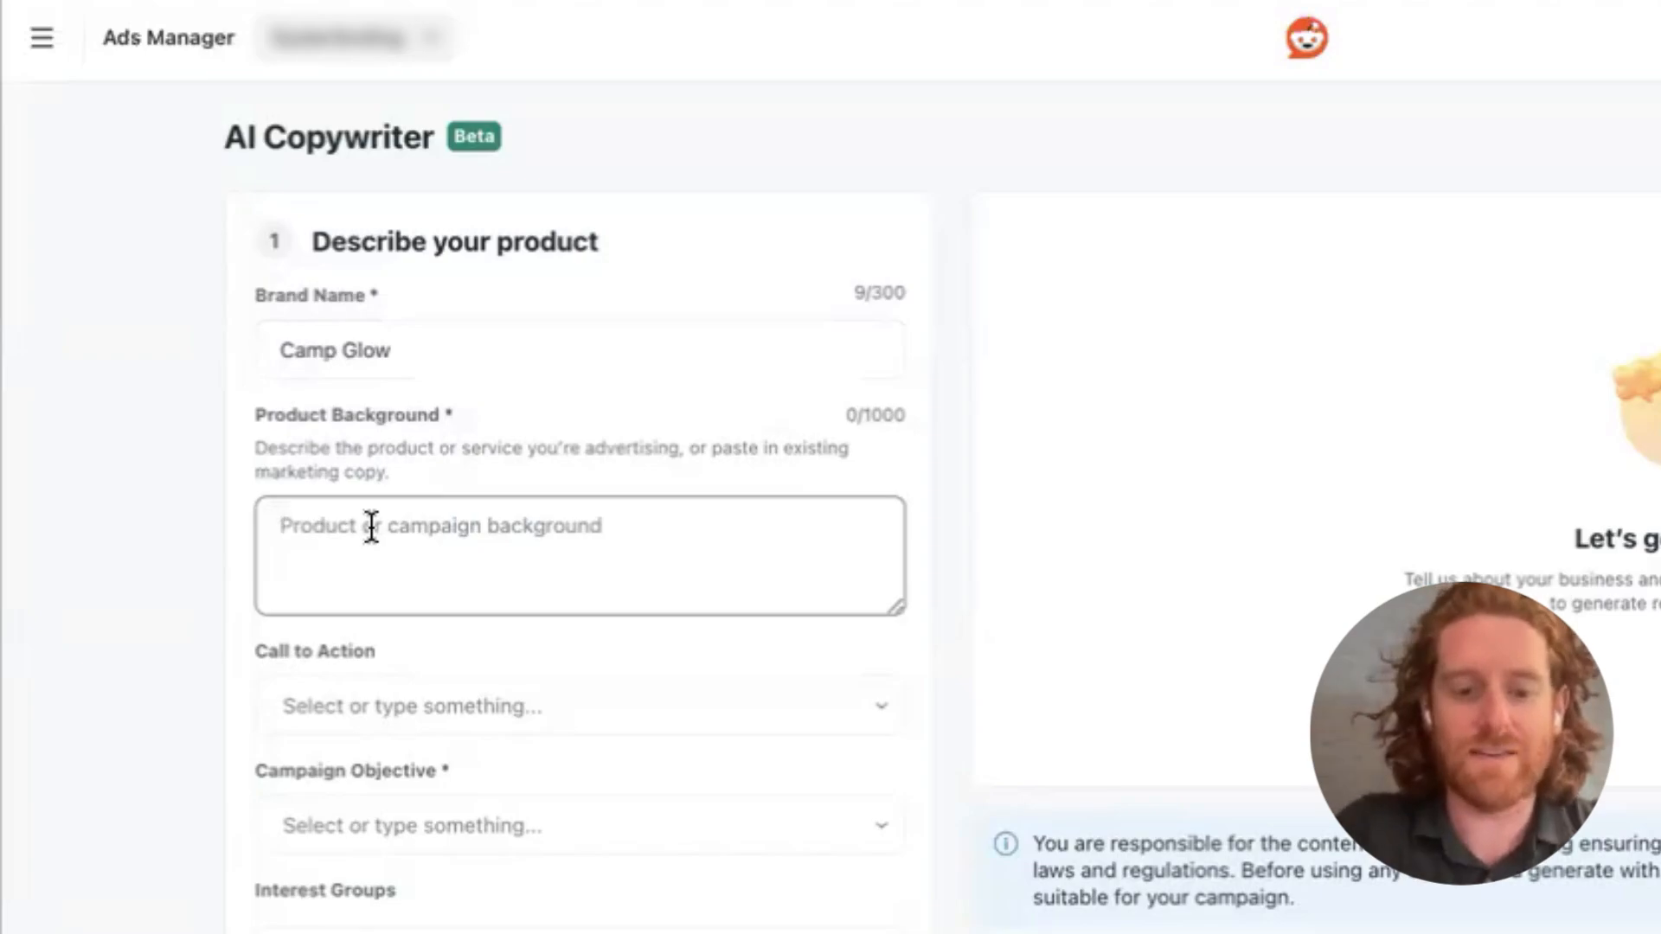
text(Camp glow makes high quality and sustainable camping and hiking gear, most notably flashlights, head lamps, lanterns and other lighting tools for the outdoors. They are running a Fall sale and offering 20% off their best selling gear.)
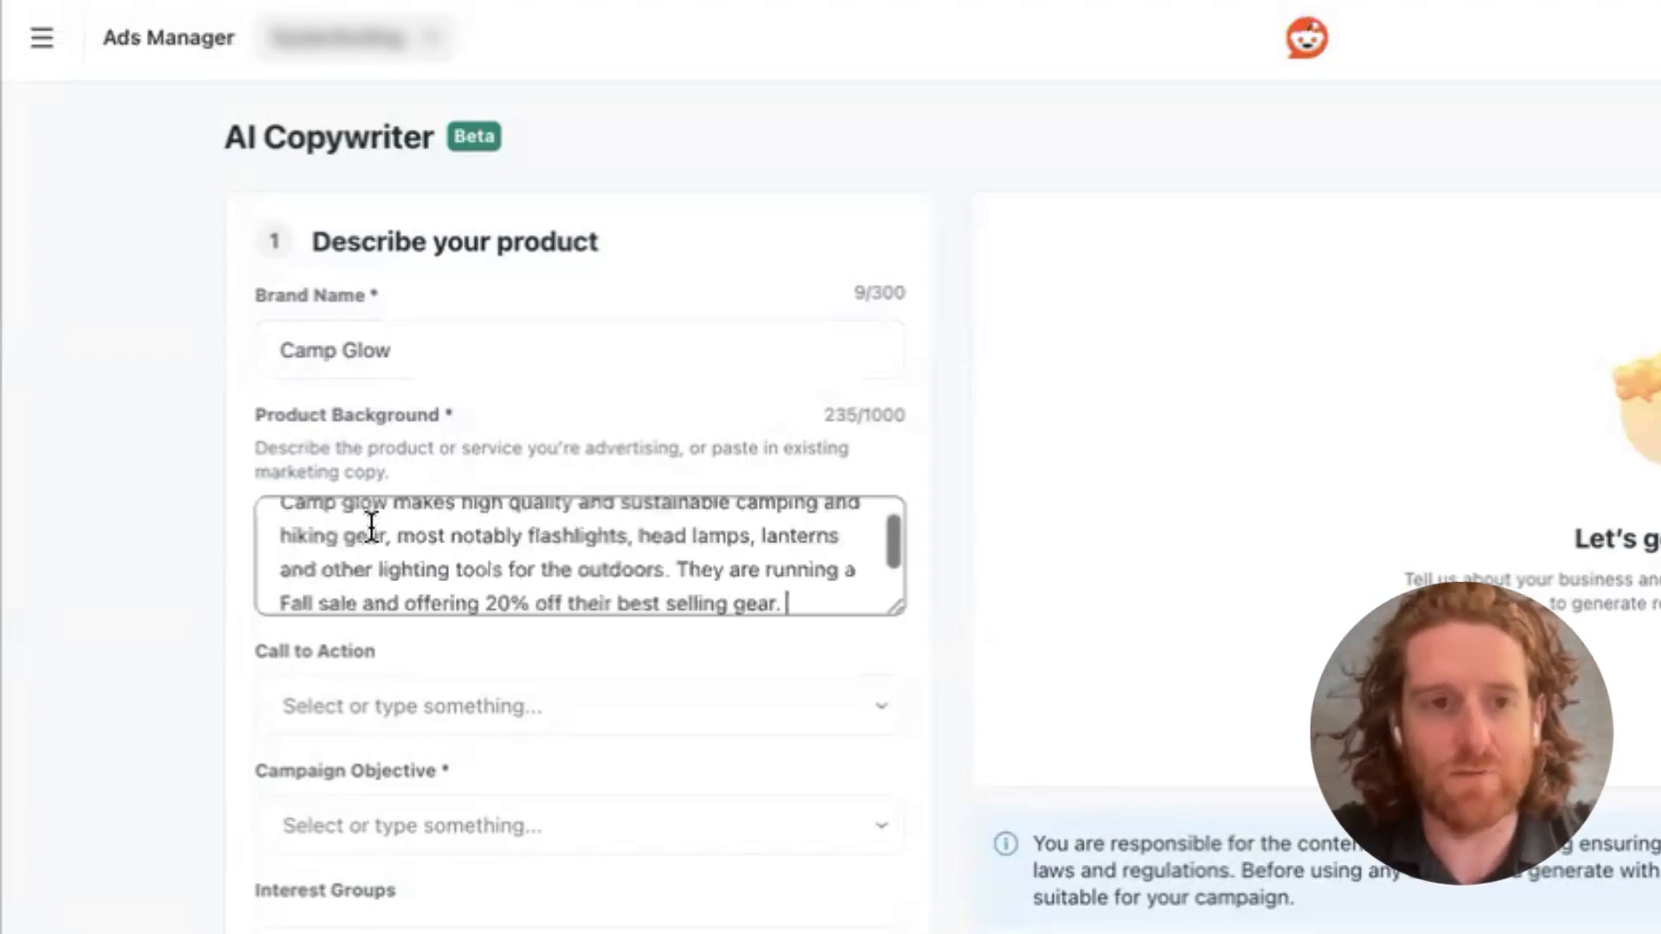
scroll(292, 551, up, 1)
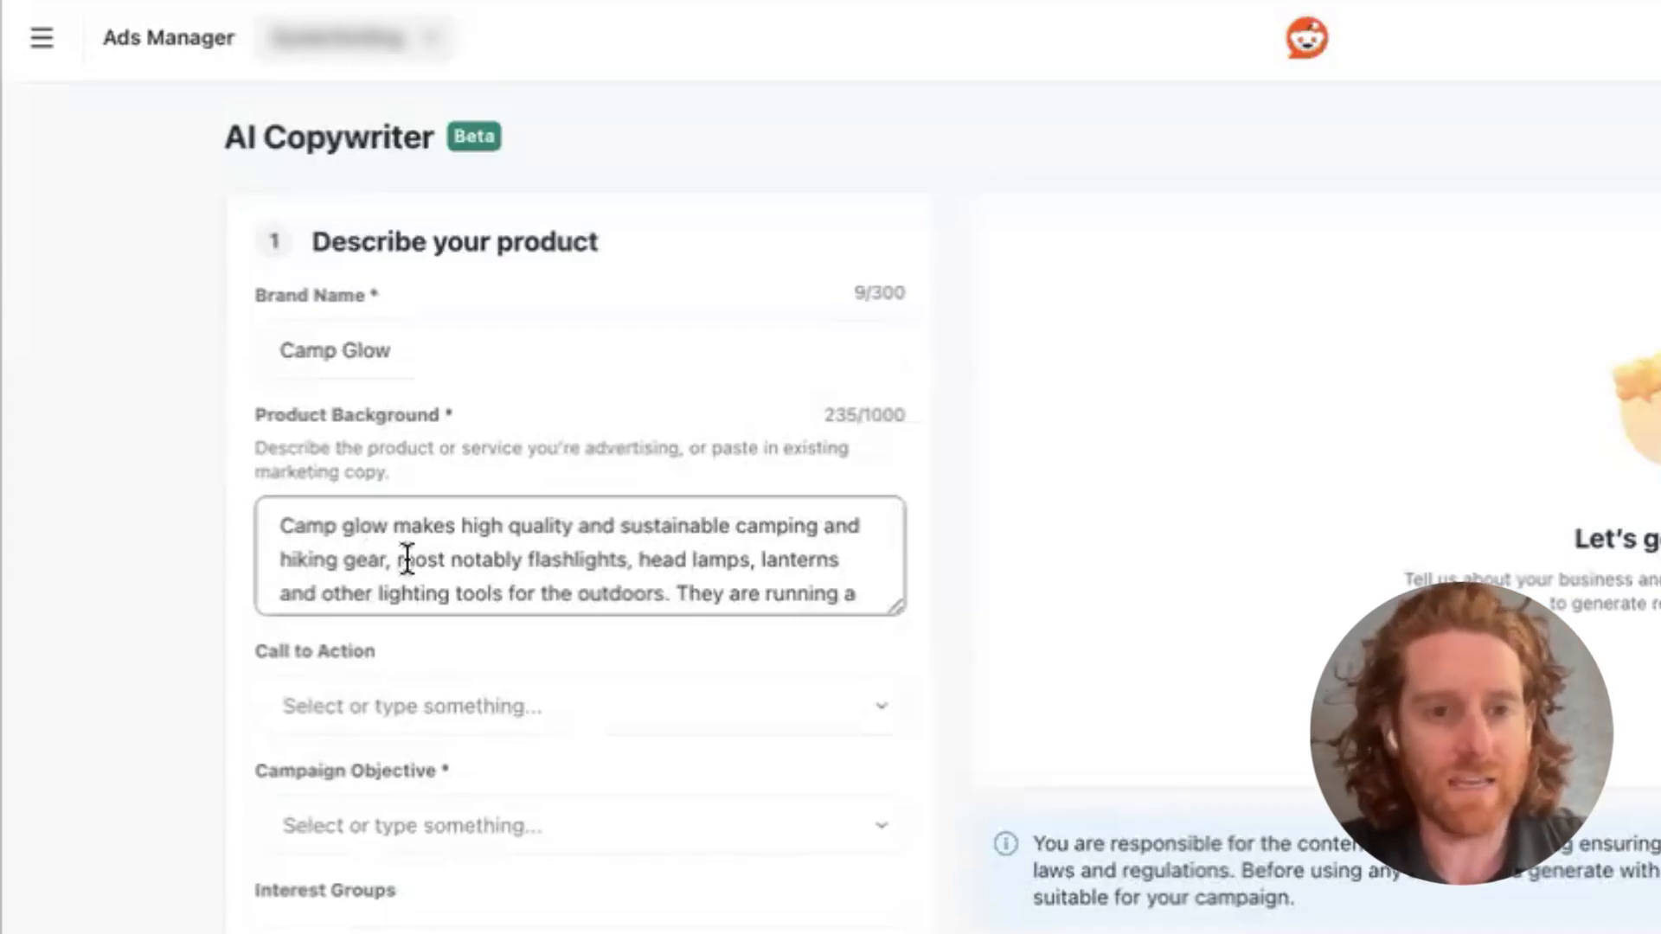
scroll(558, 551, down, 2)
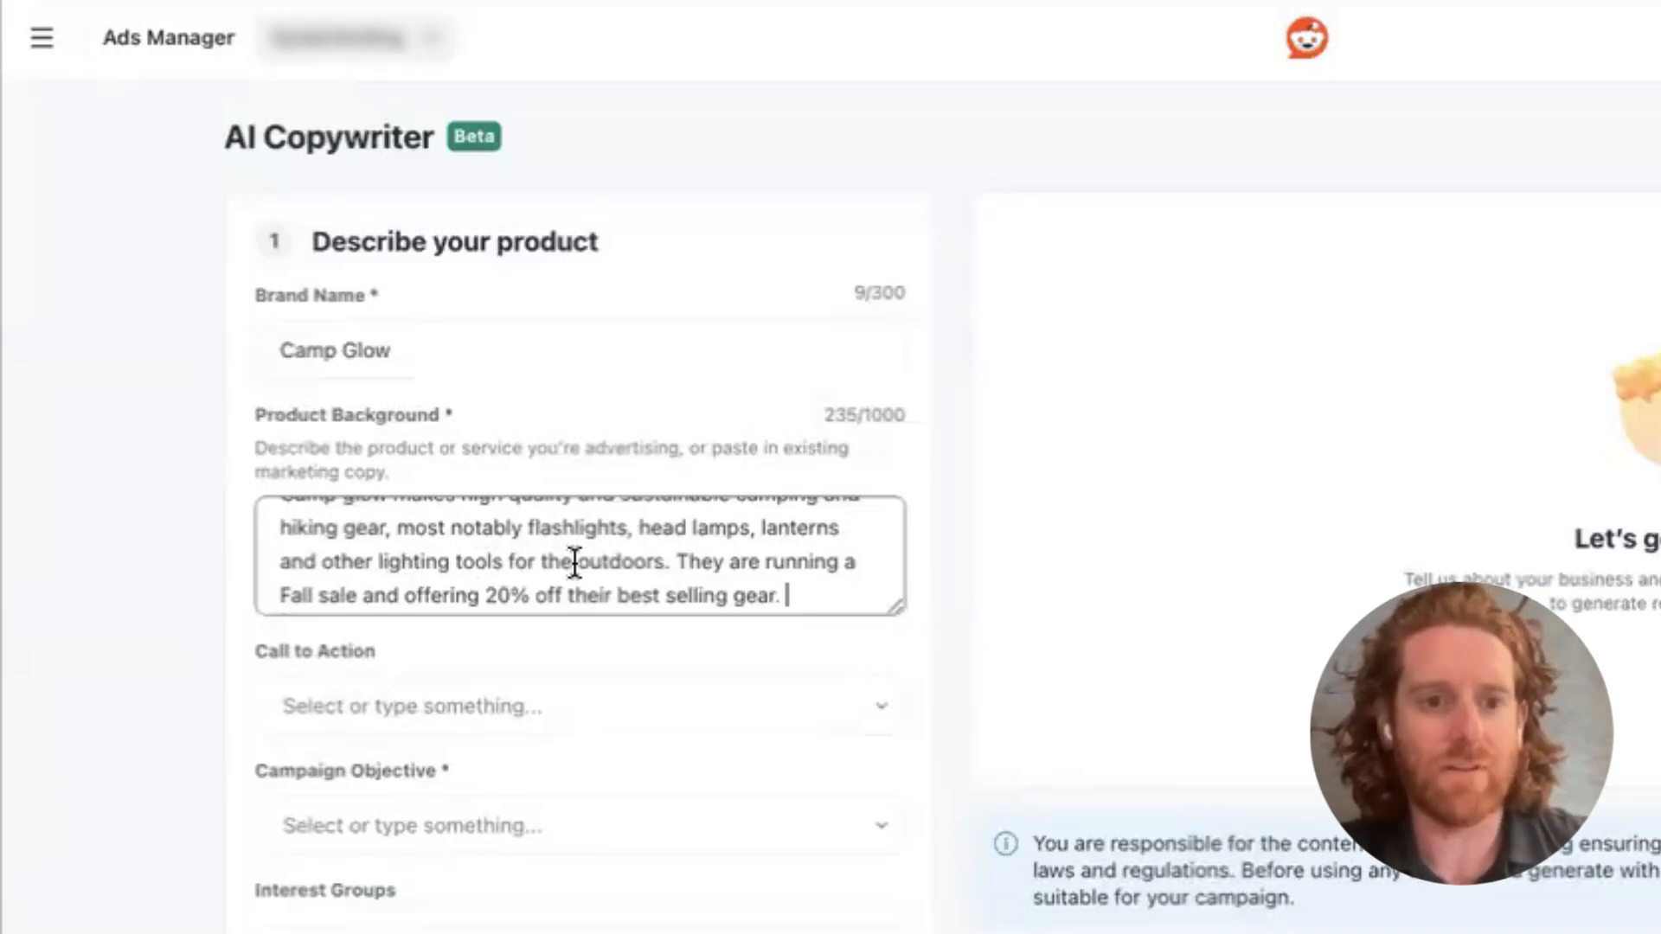
scroll(547, 562, down, 1)
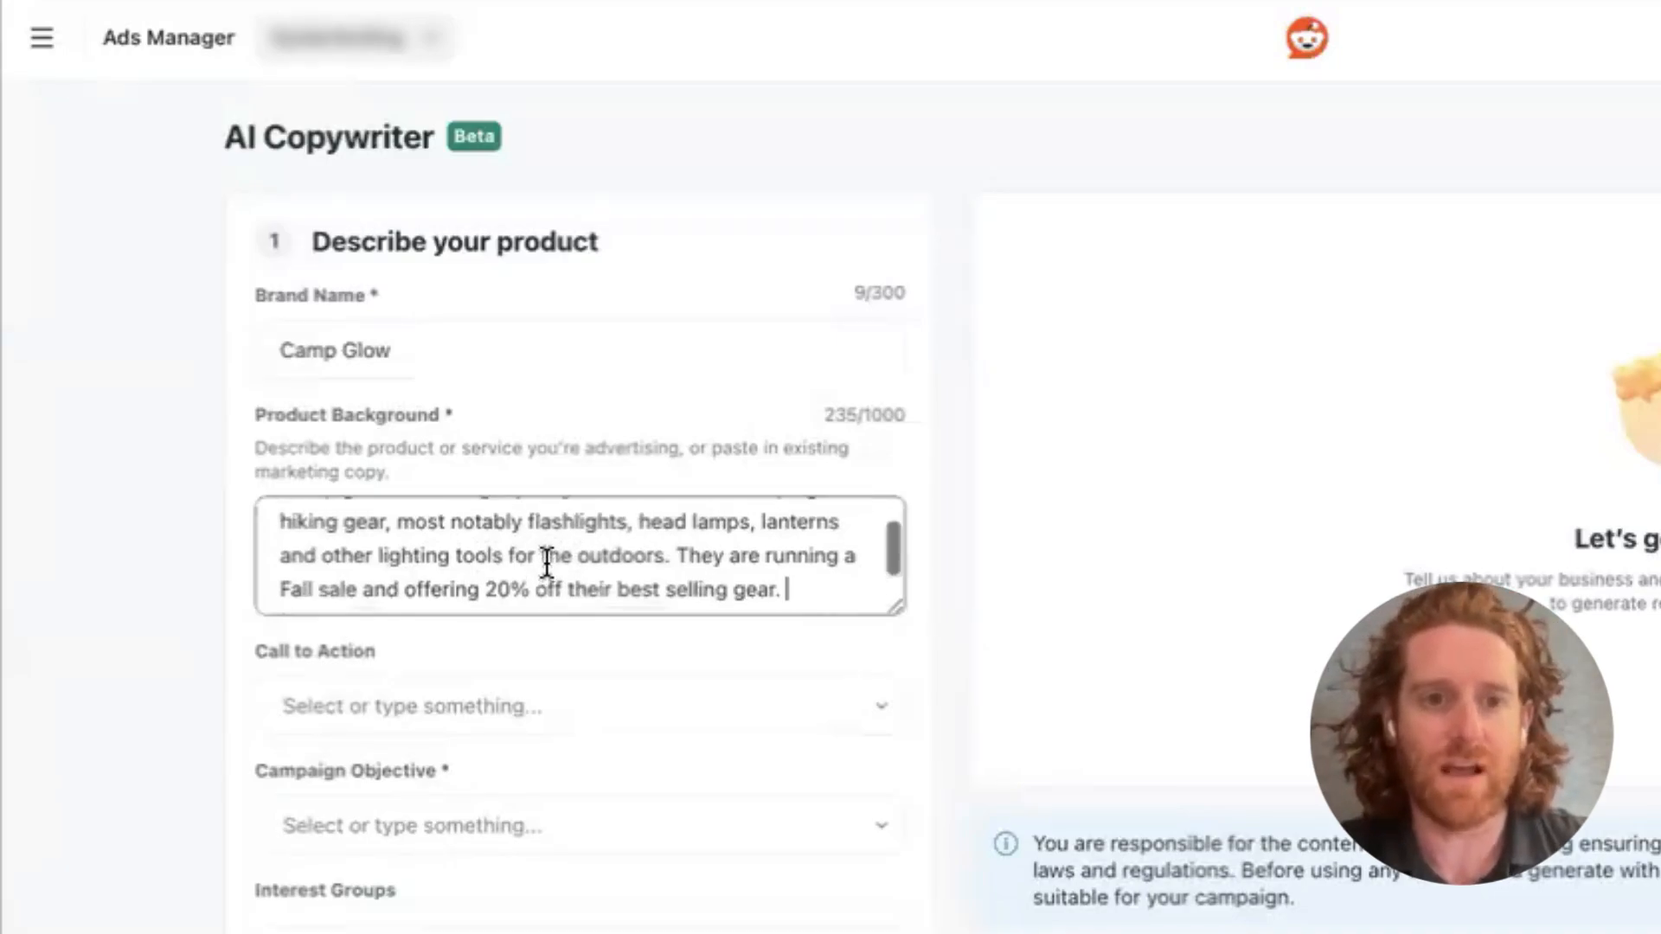
Set the call to action to Shop Now and the campaign objective to Conversions.
scroll(547, 562, down, 3)
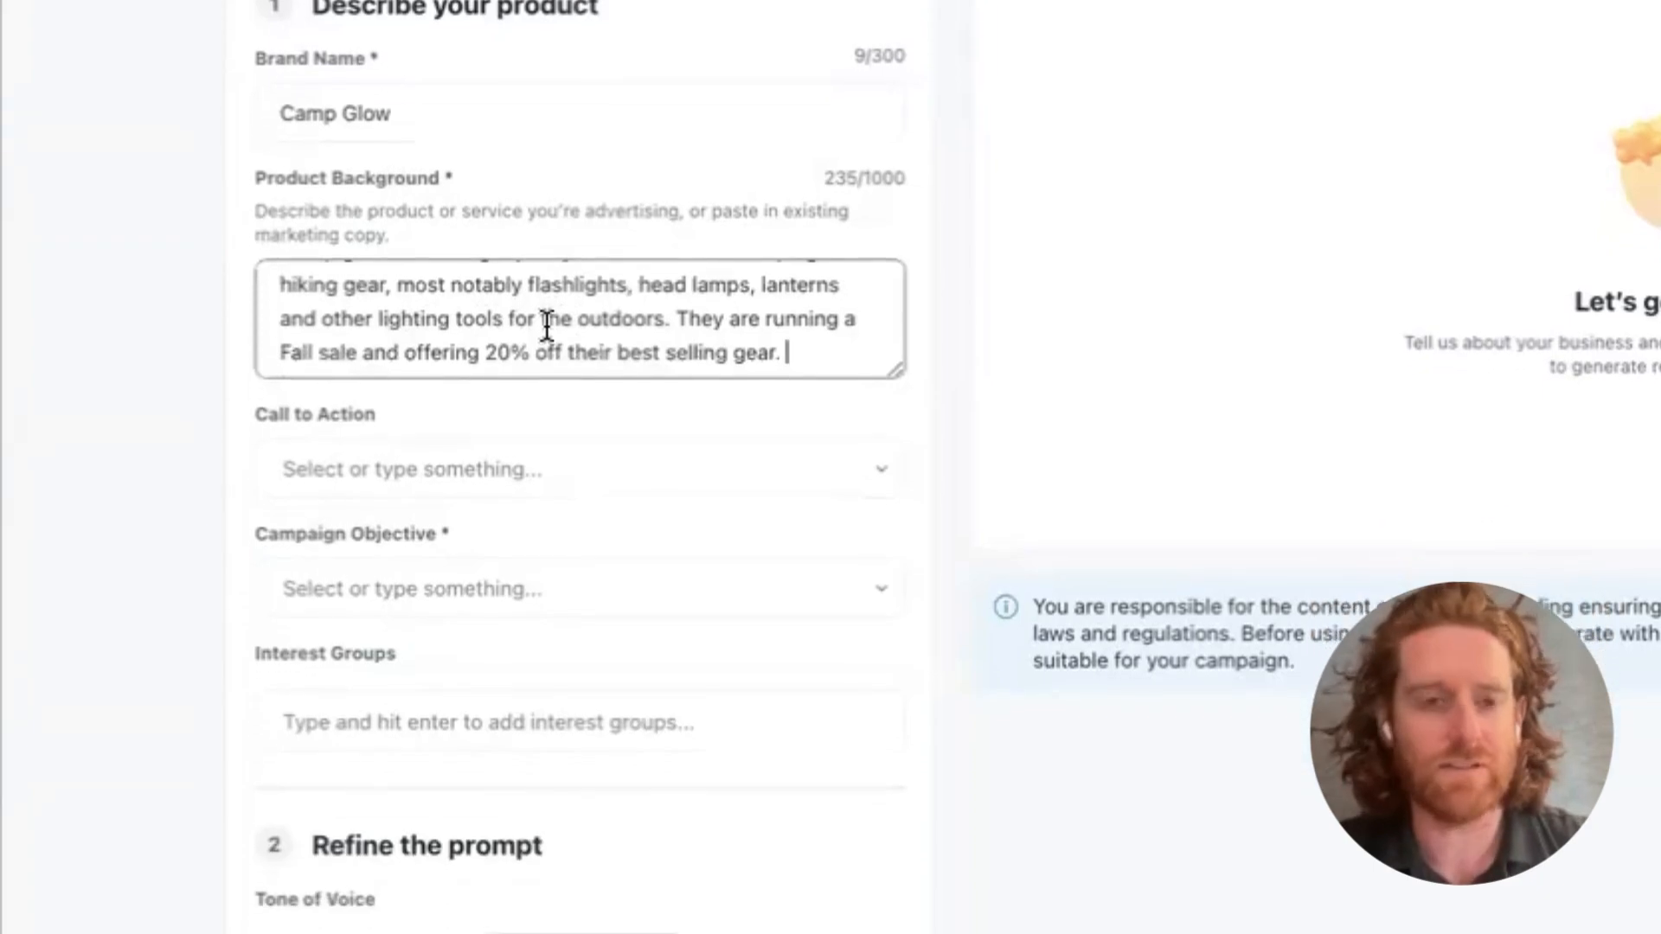
click(482, 454)
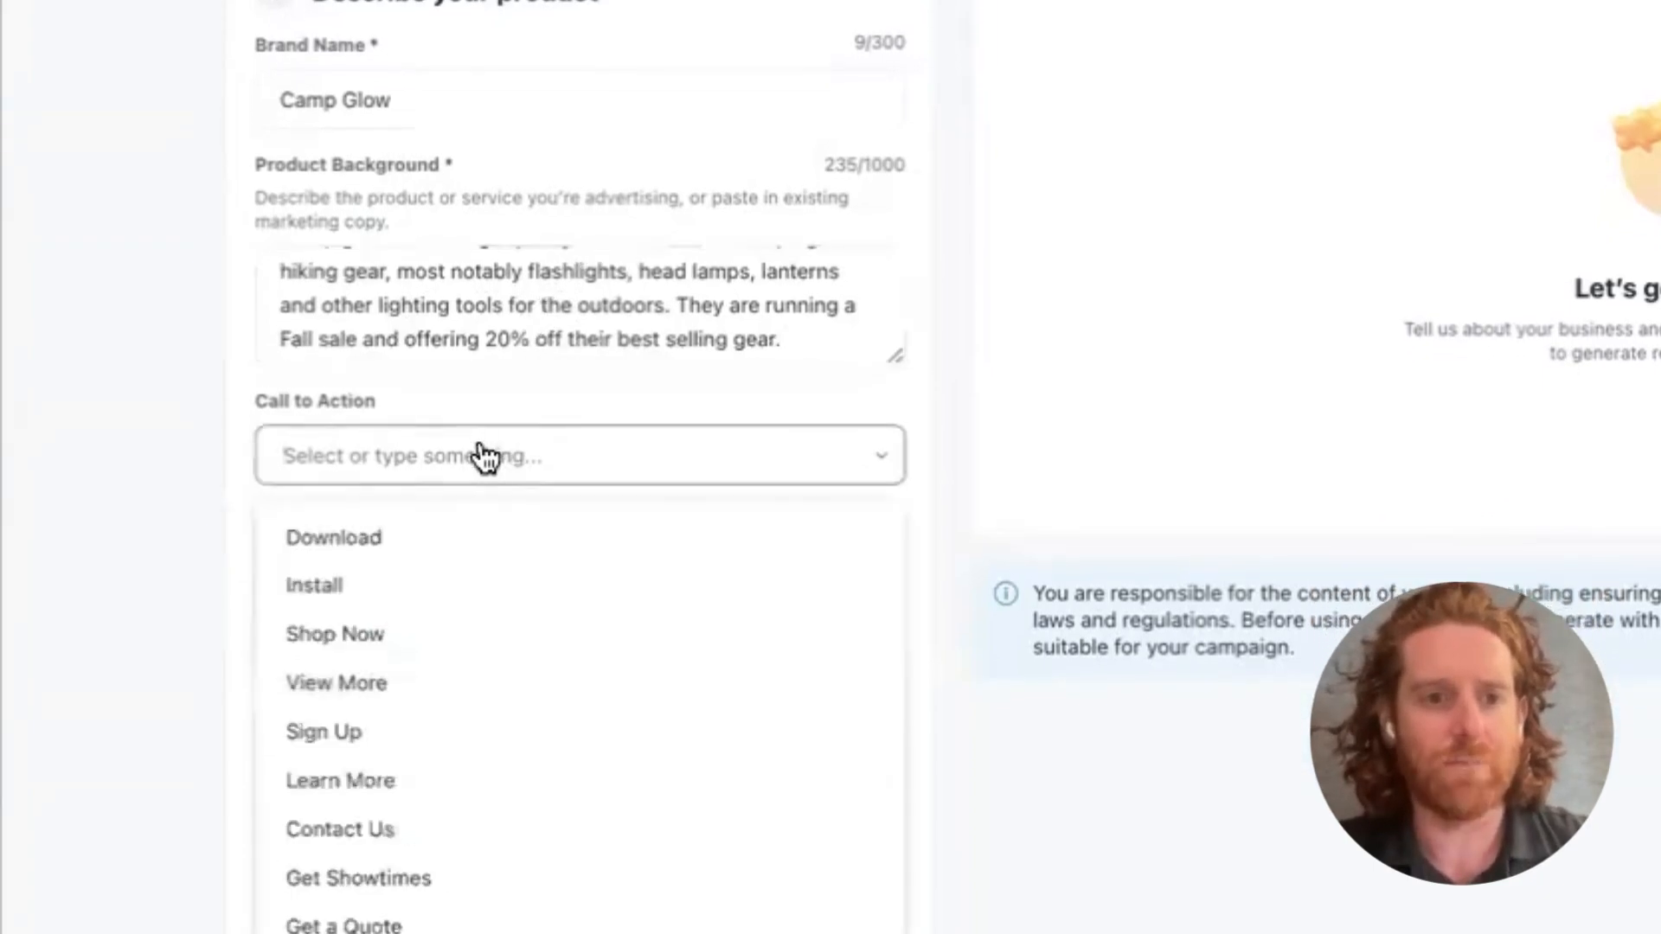
click(370, 634)
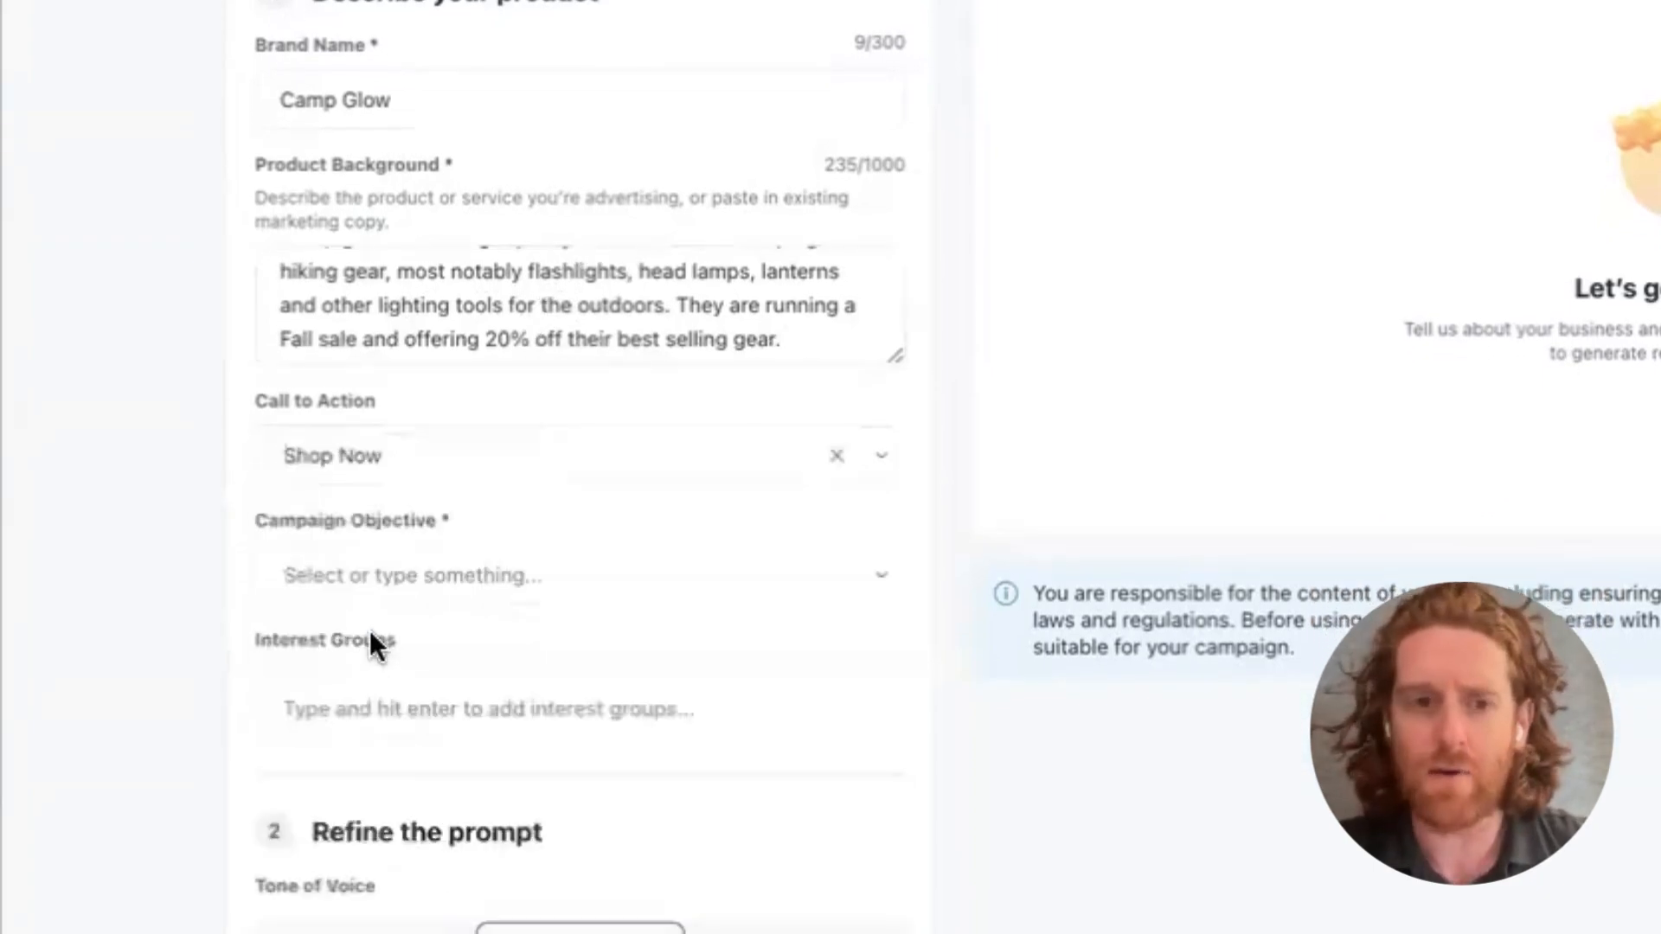
click(380, 576)
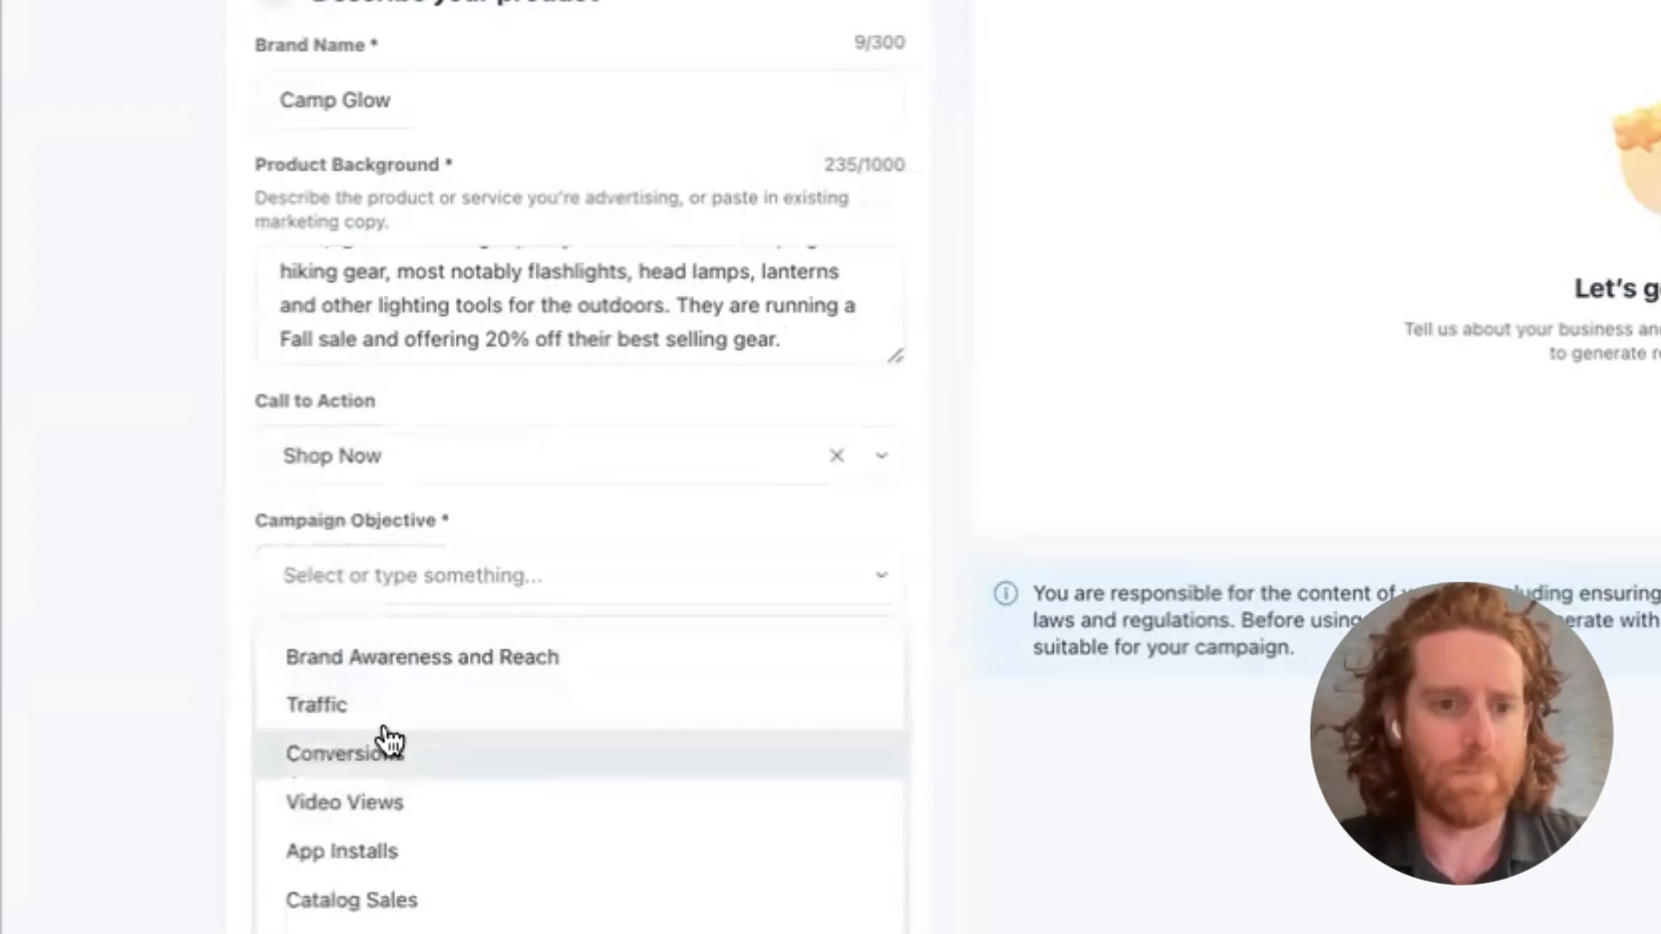
click(411, 763)
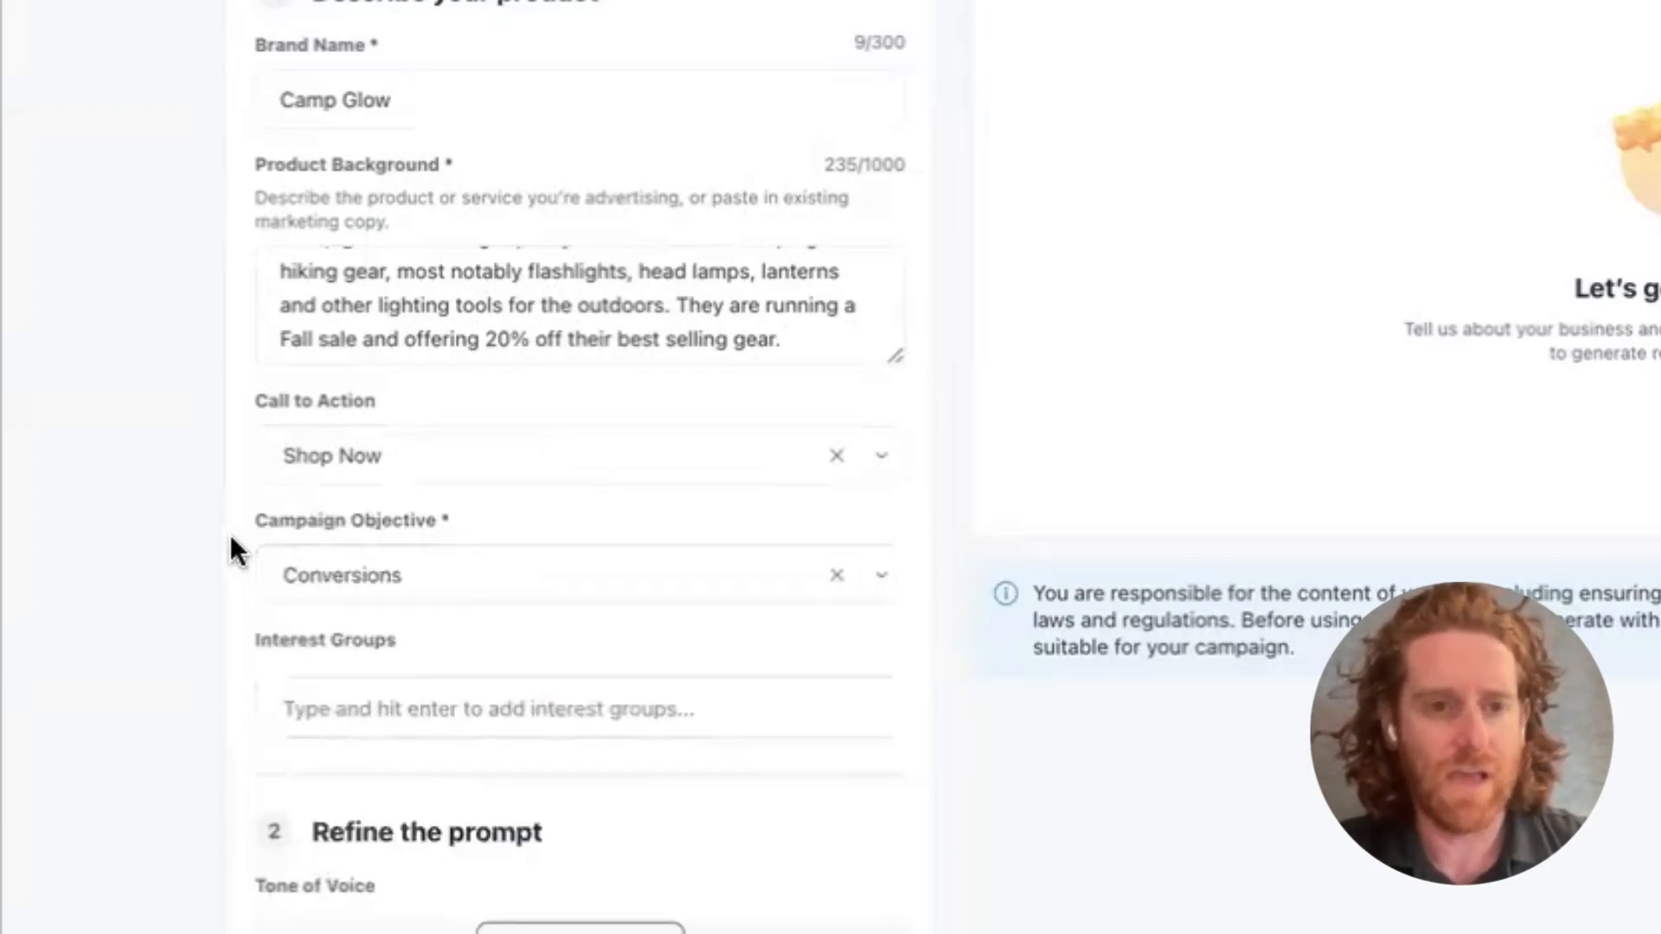
Add "hikers", "campers" and "young parents" as interest groups.
scroll(230, 533, down, 2)
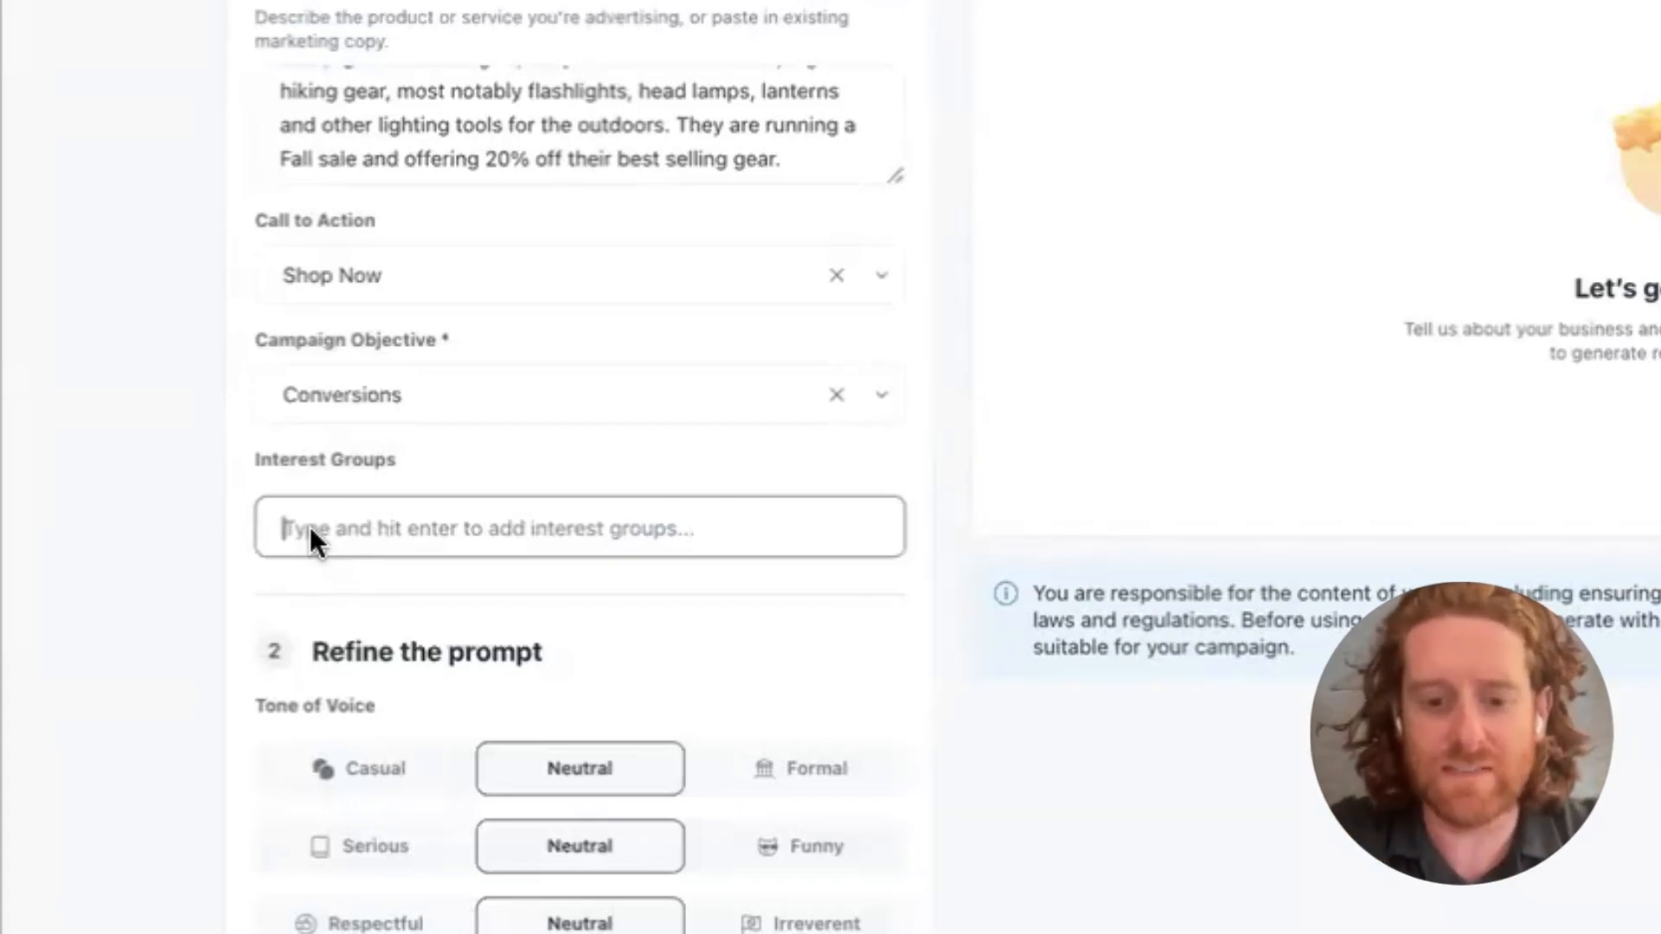
text(hikers)
key(Return)
text(c)
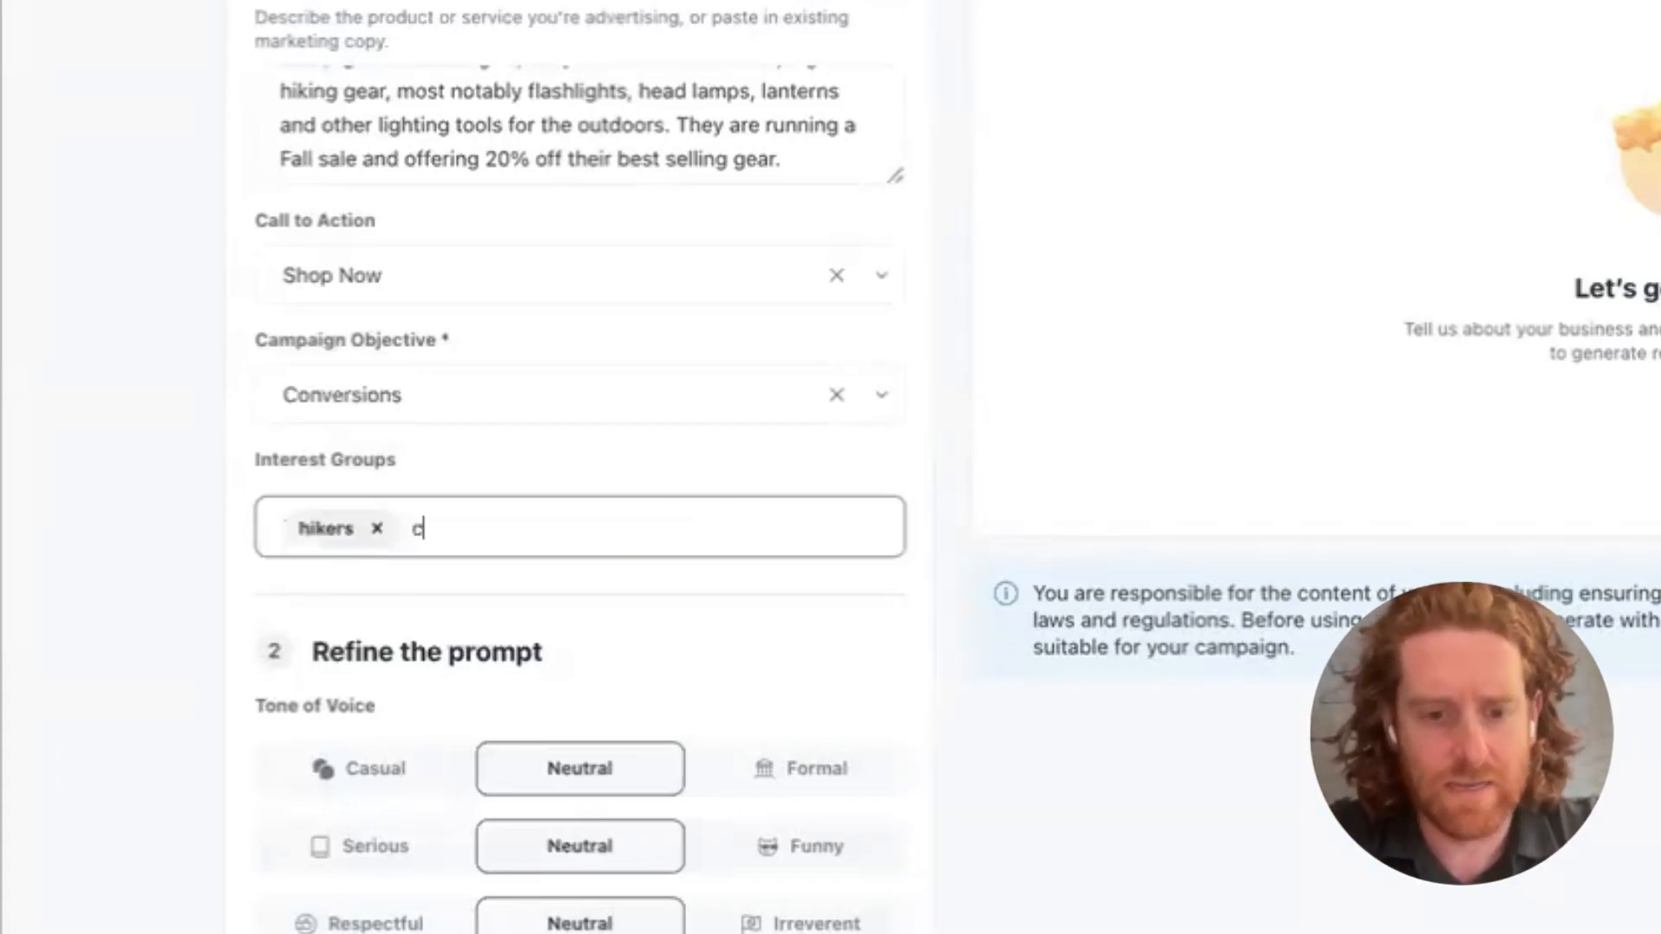
text(ampers)
key(Return)
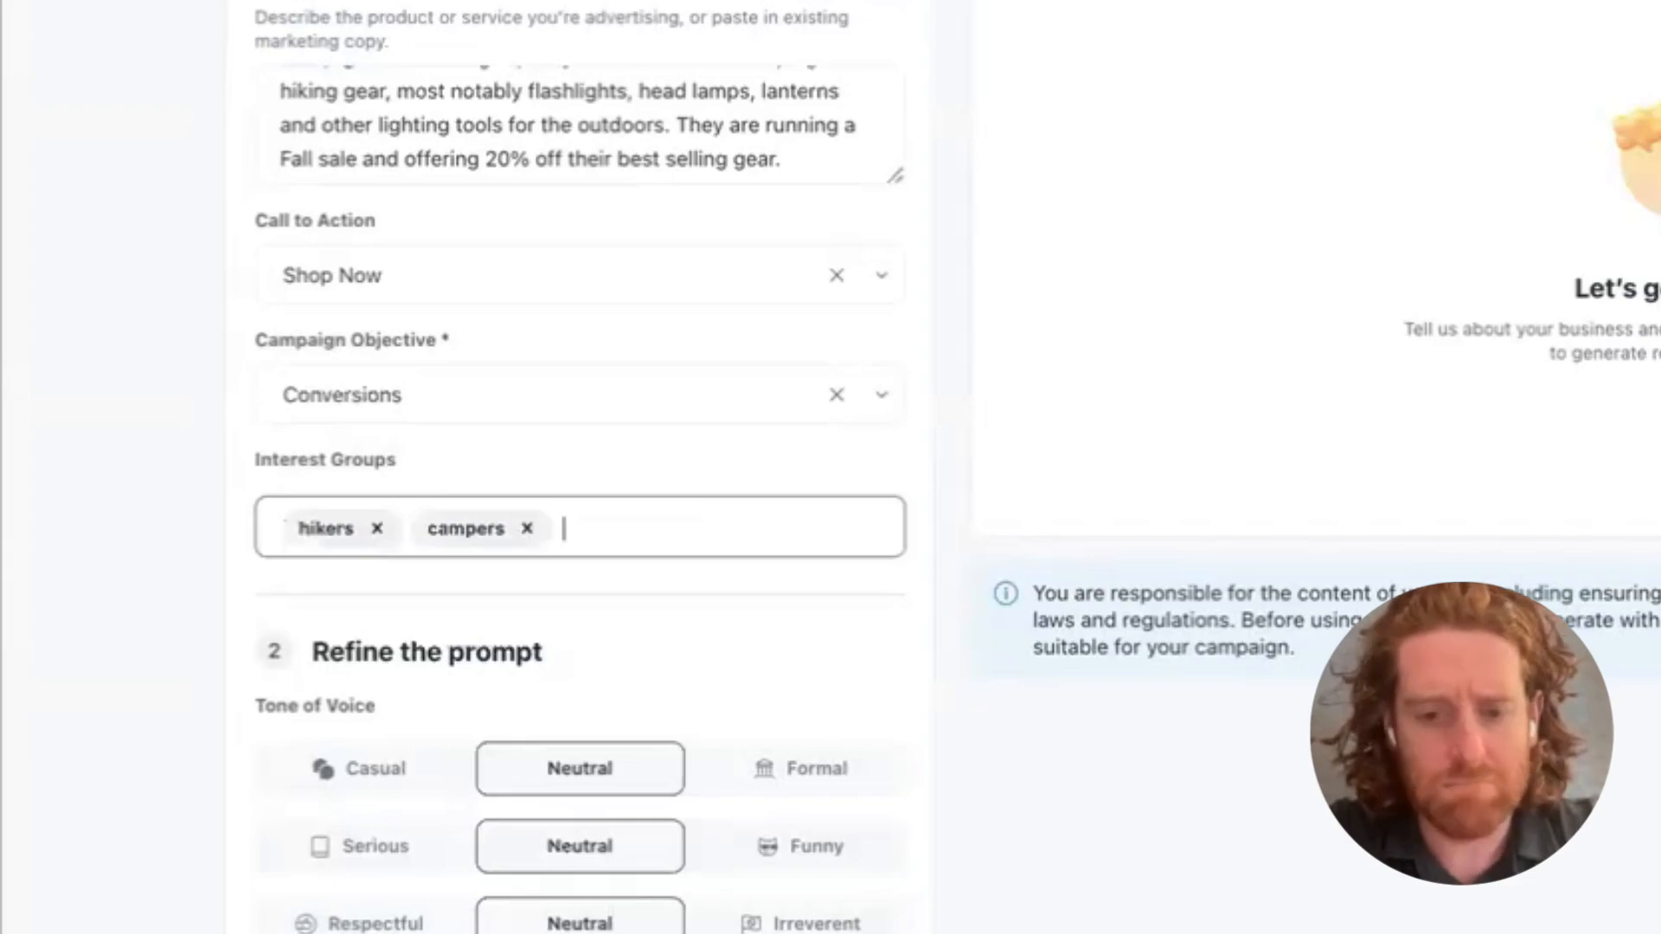
text(young parents)
key(Return)
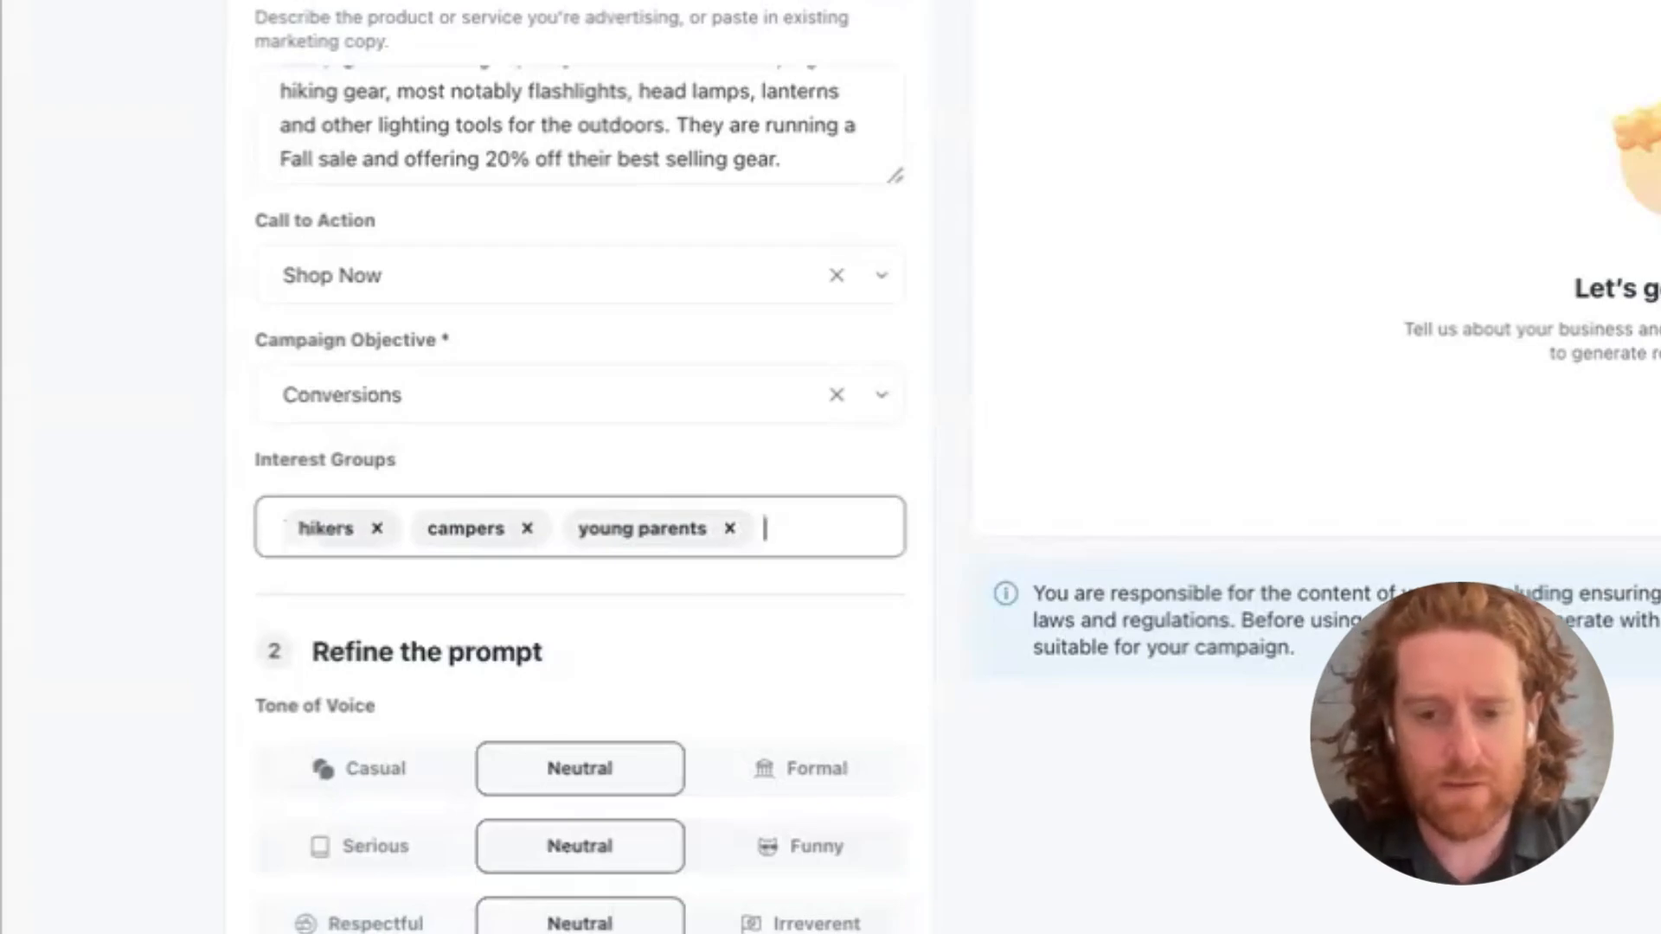
Add the interest groups "lovers of the outdoors" and "people who want to be more active".
text(lovers of the)
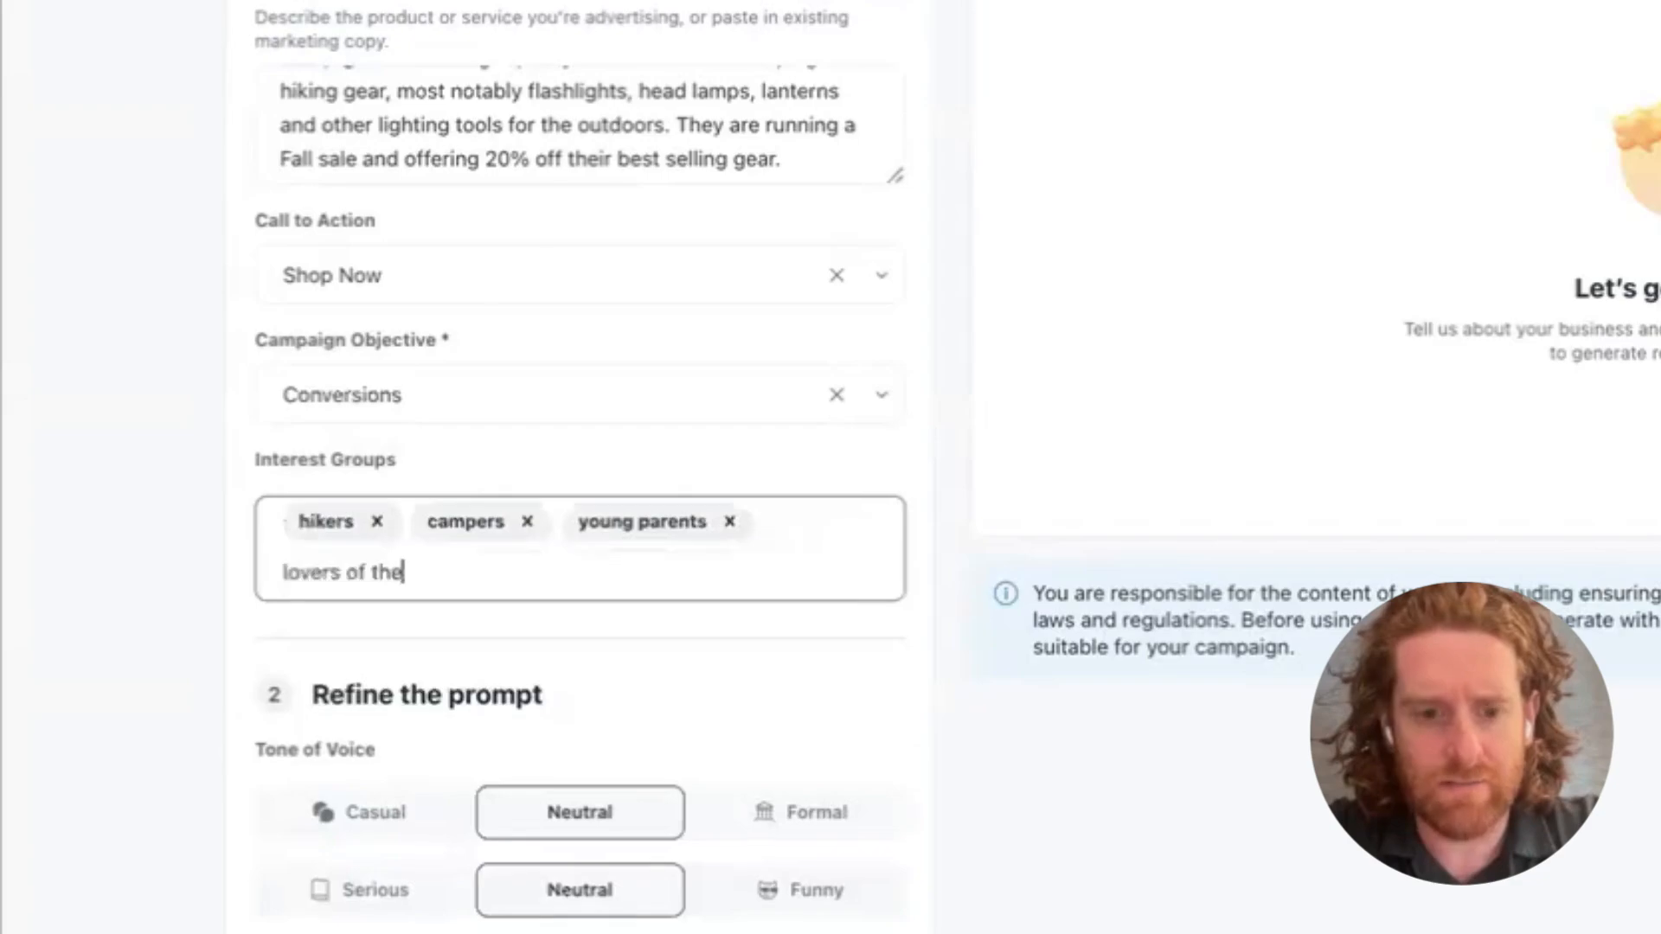
text( outdoors)
key(Return)
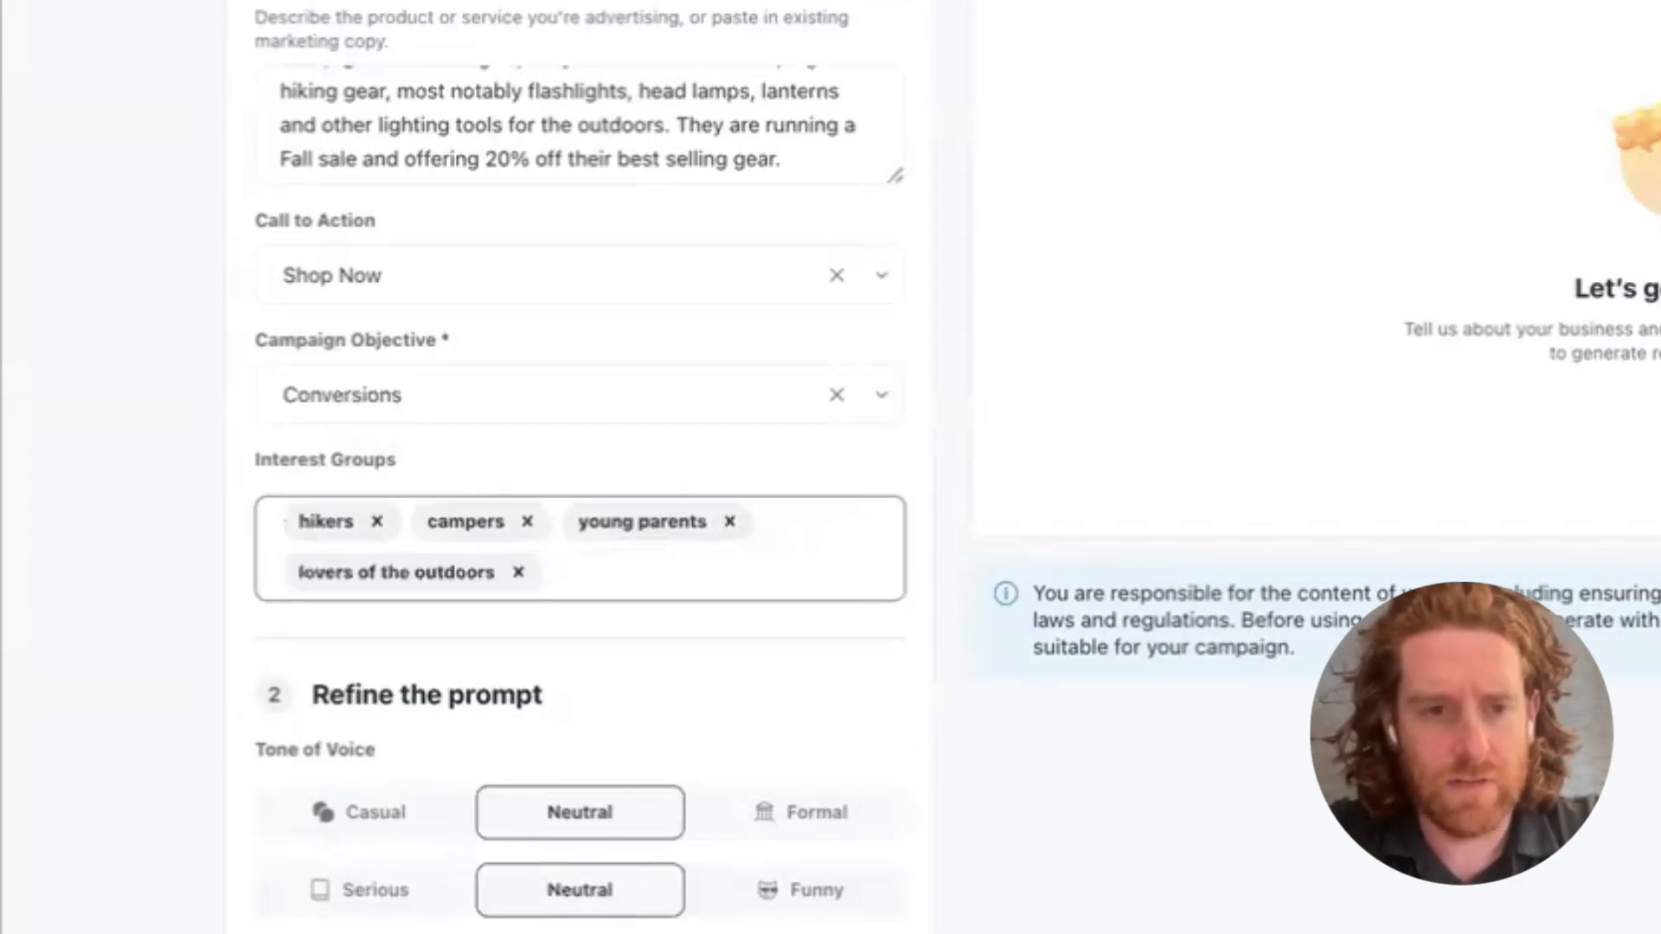
text(people w)
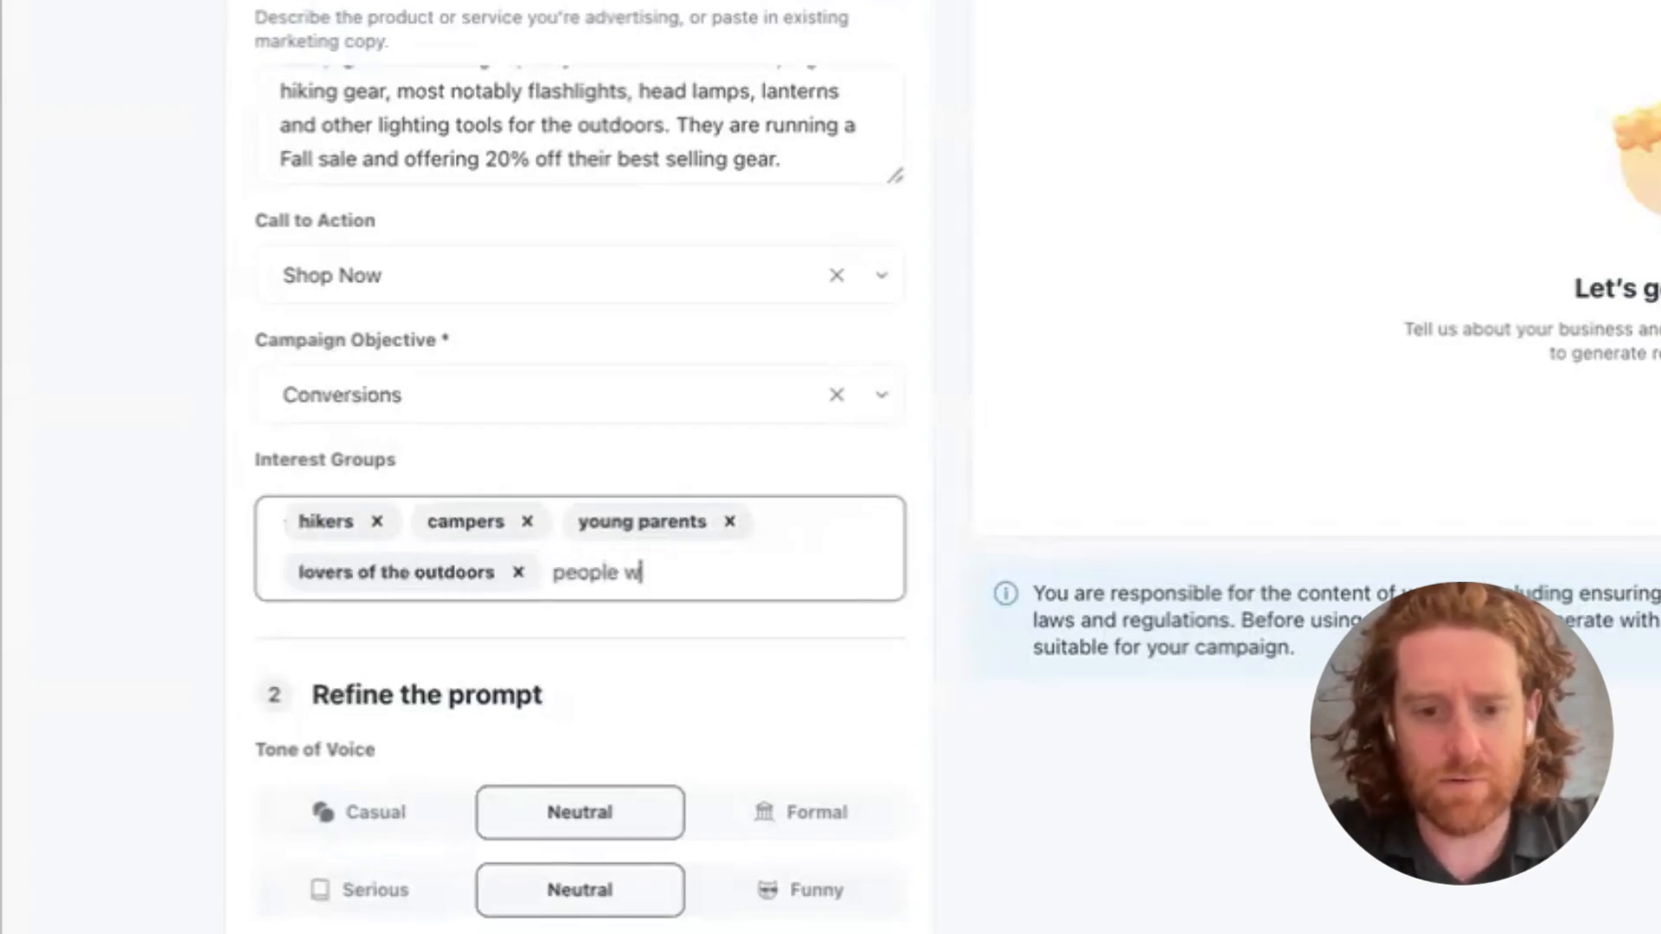
text(ho want to be )
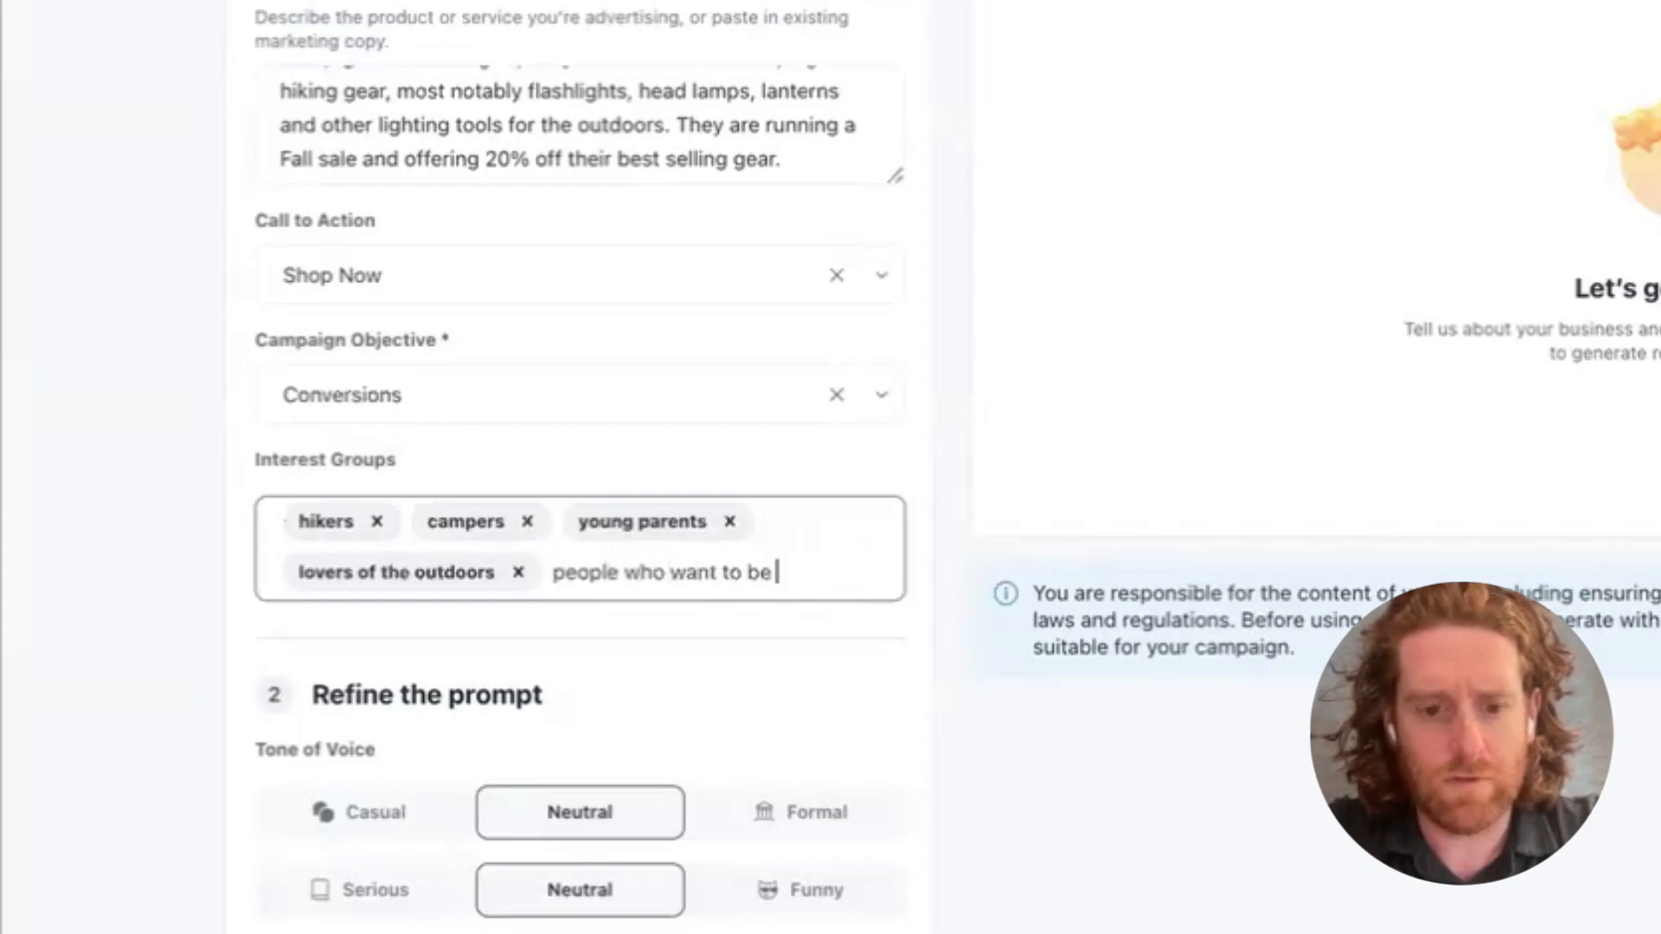
text(more active)
key(Return)
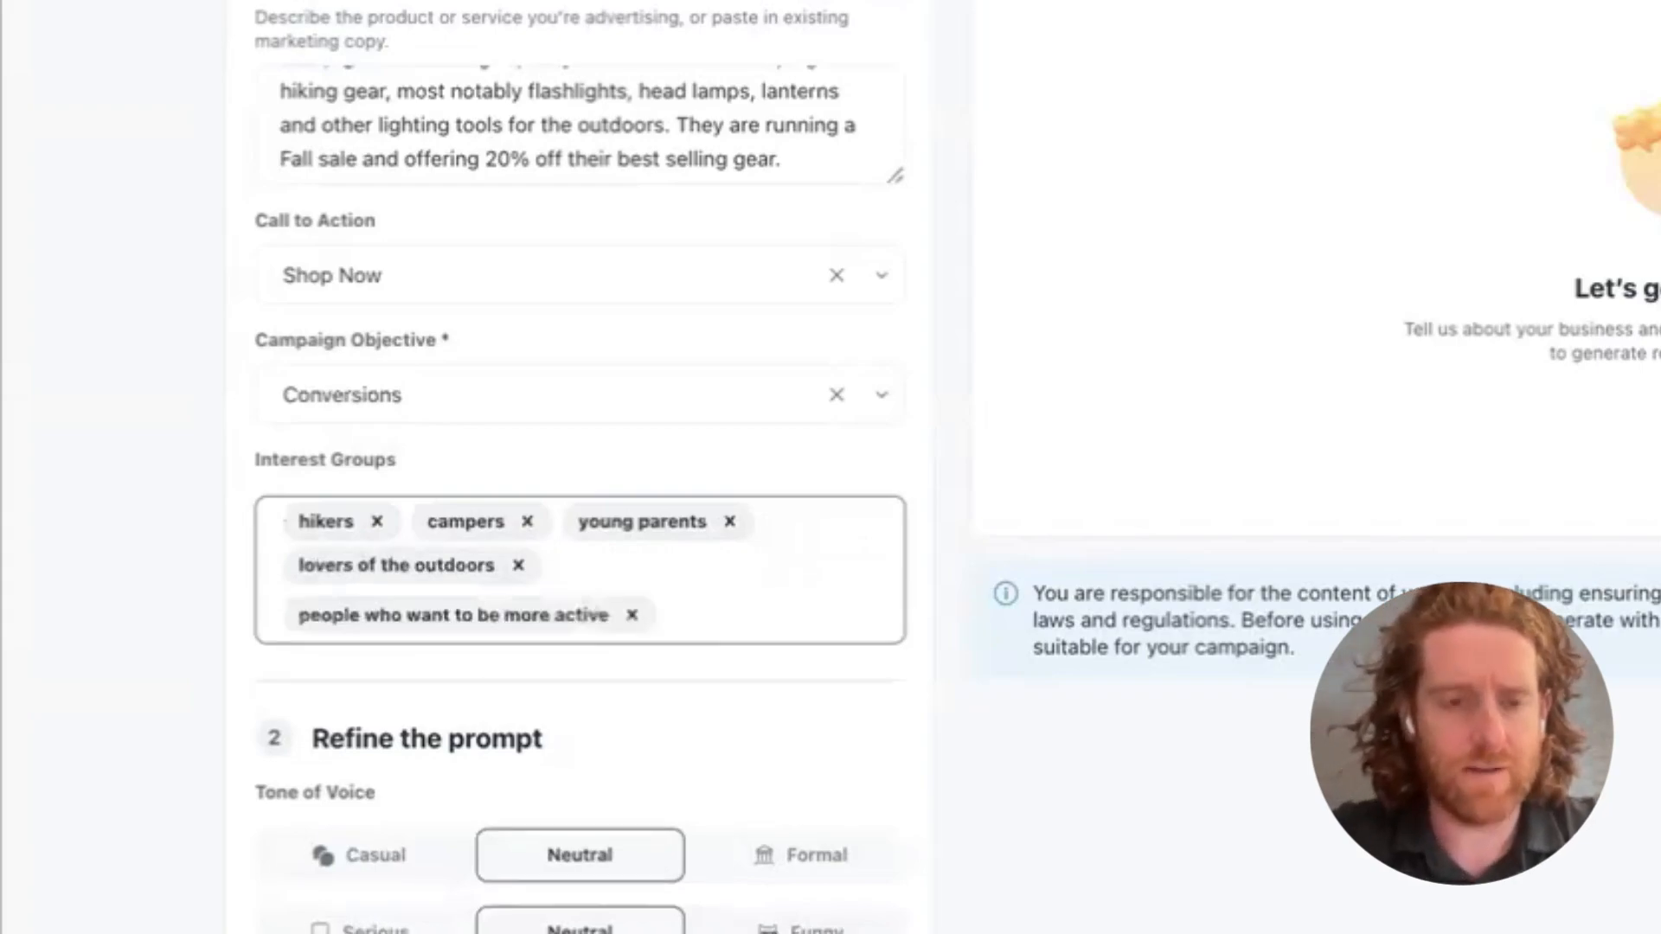
Set the tone of voice to Casual, Funny, Enthusiastic and Relaxed, and generate the headlines.
scroll(313, 474, down, 4)
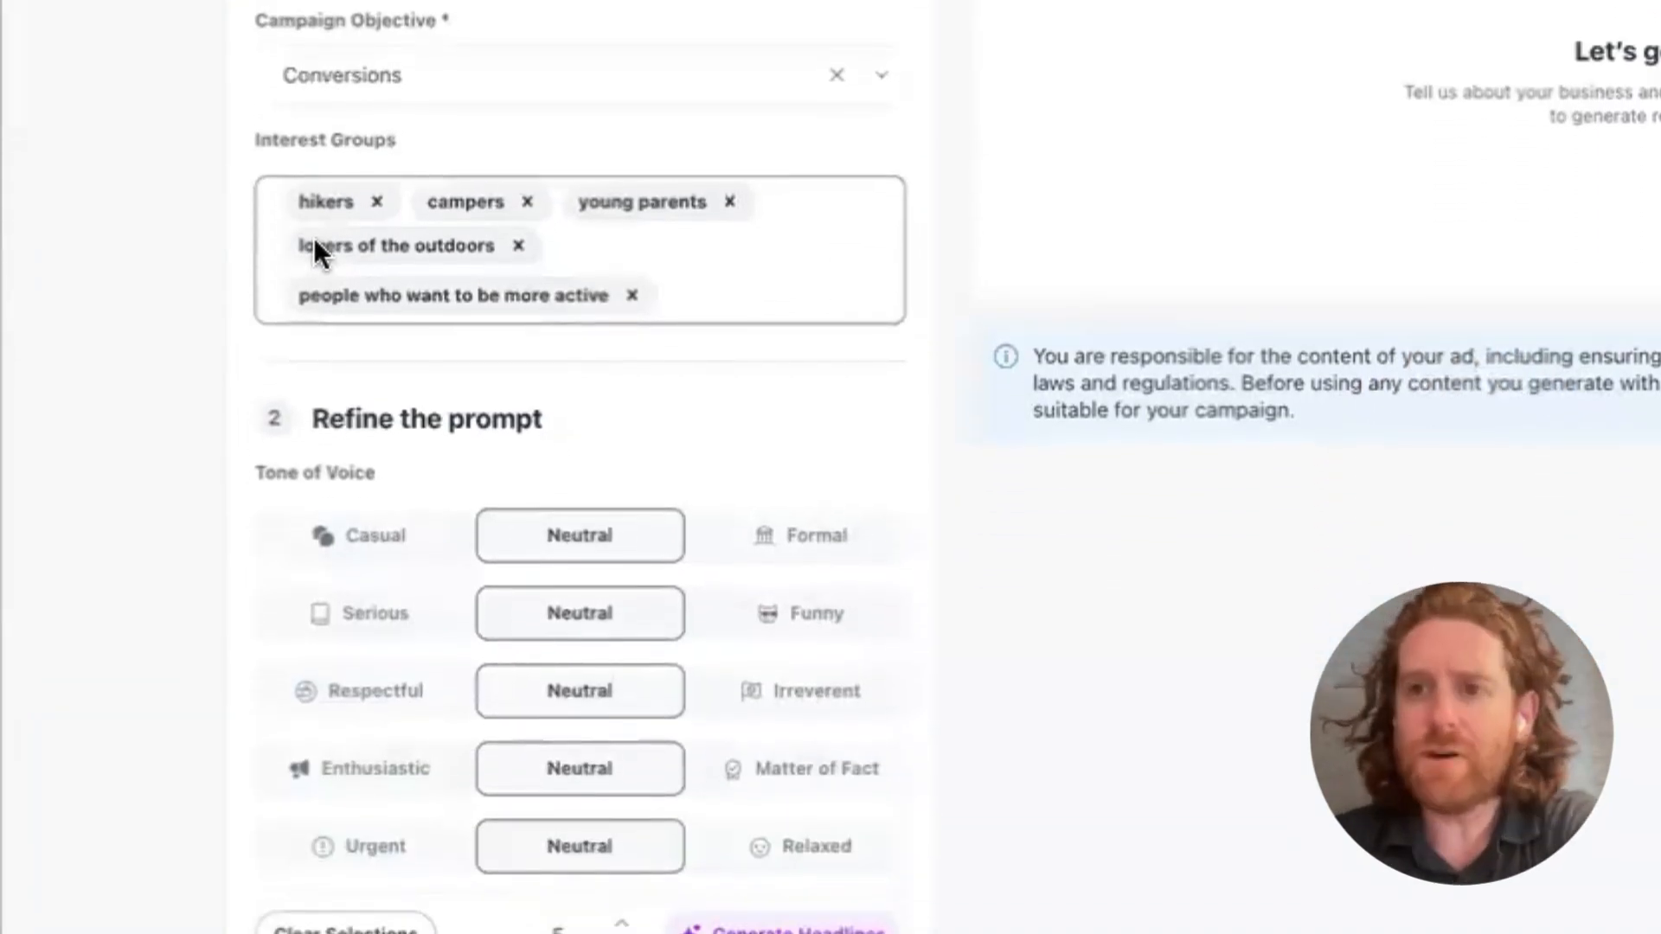
scroll(314, 242, down, 1)
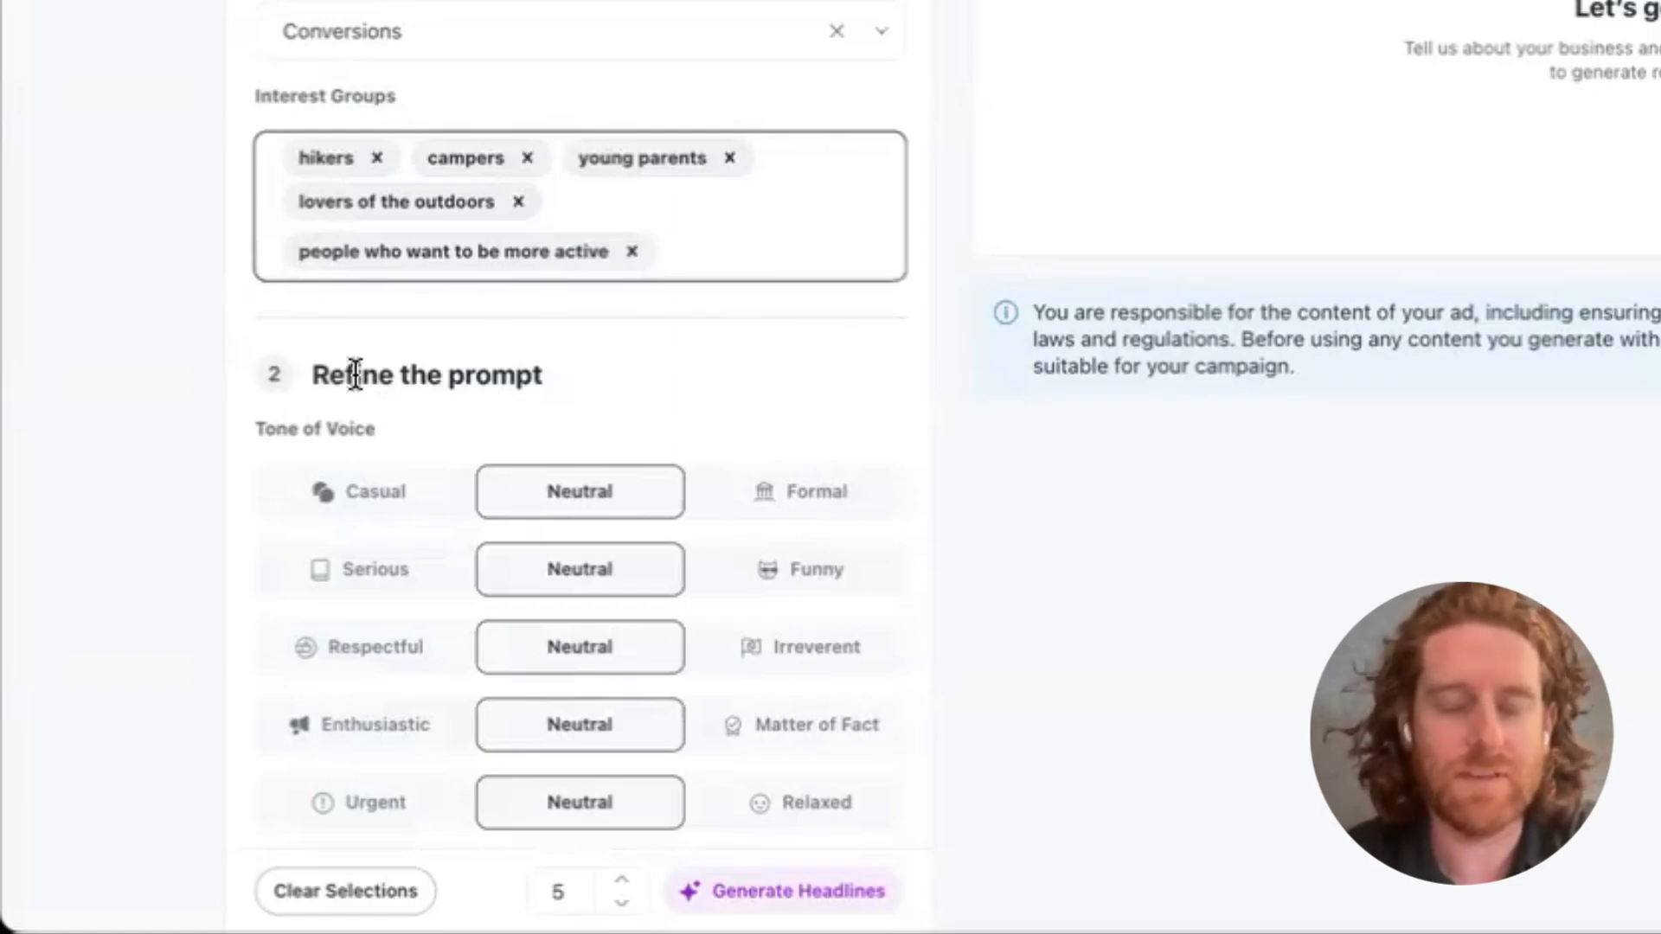
click(411, 498)
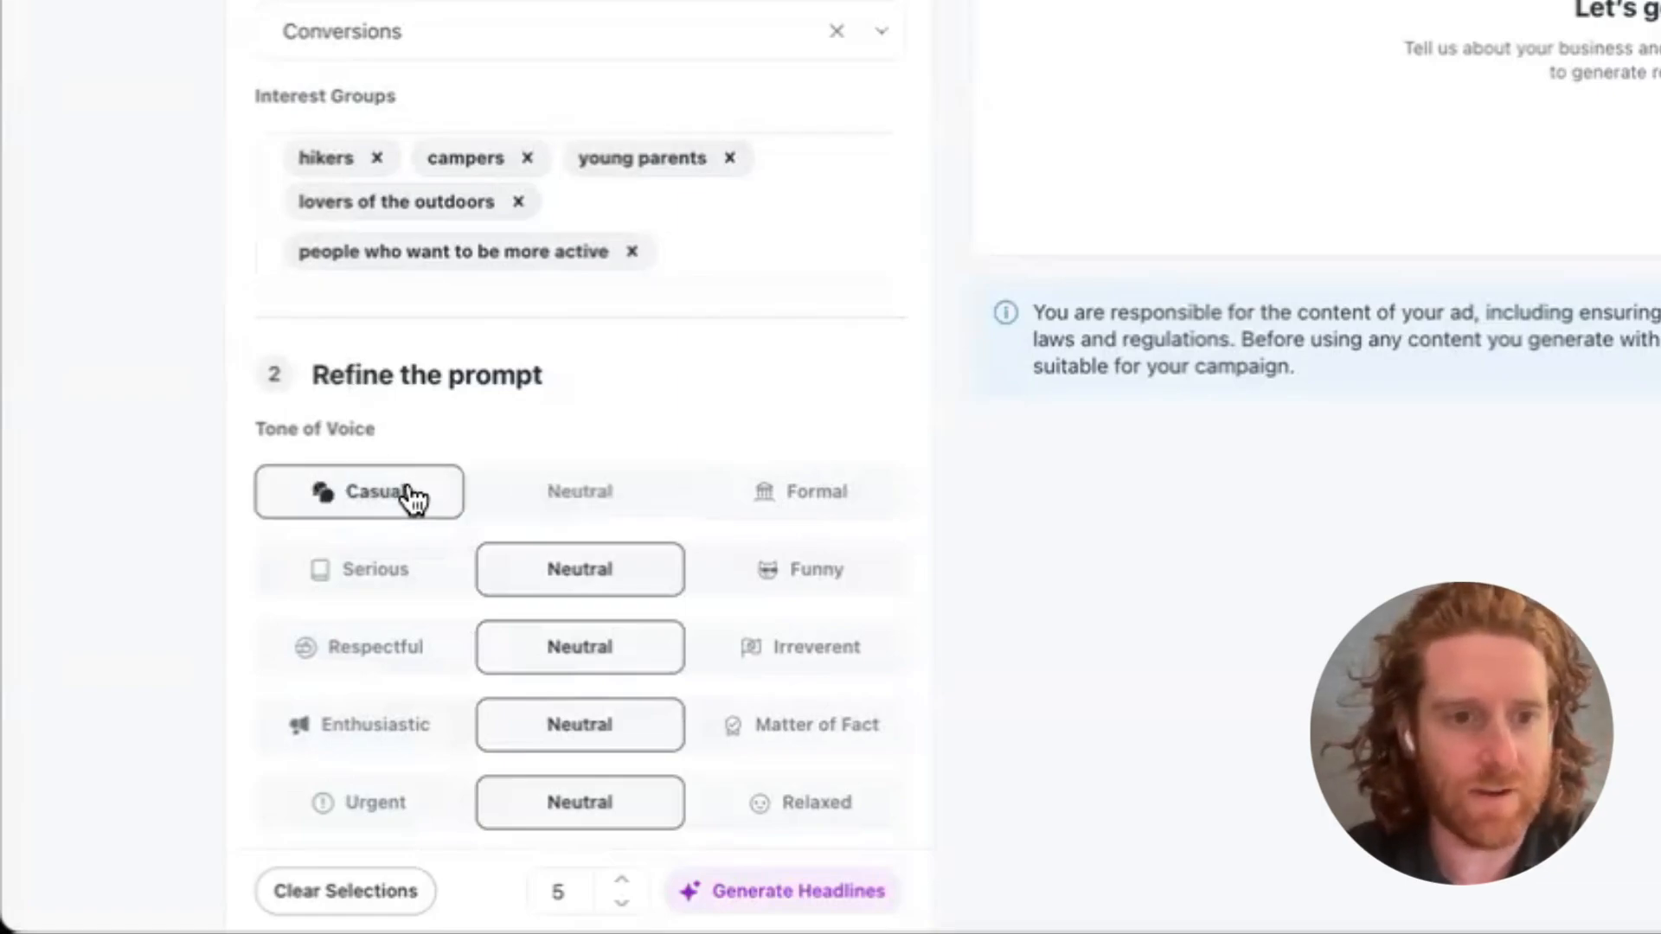
click(817, 573)
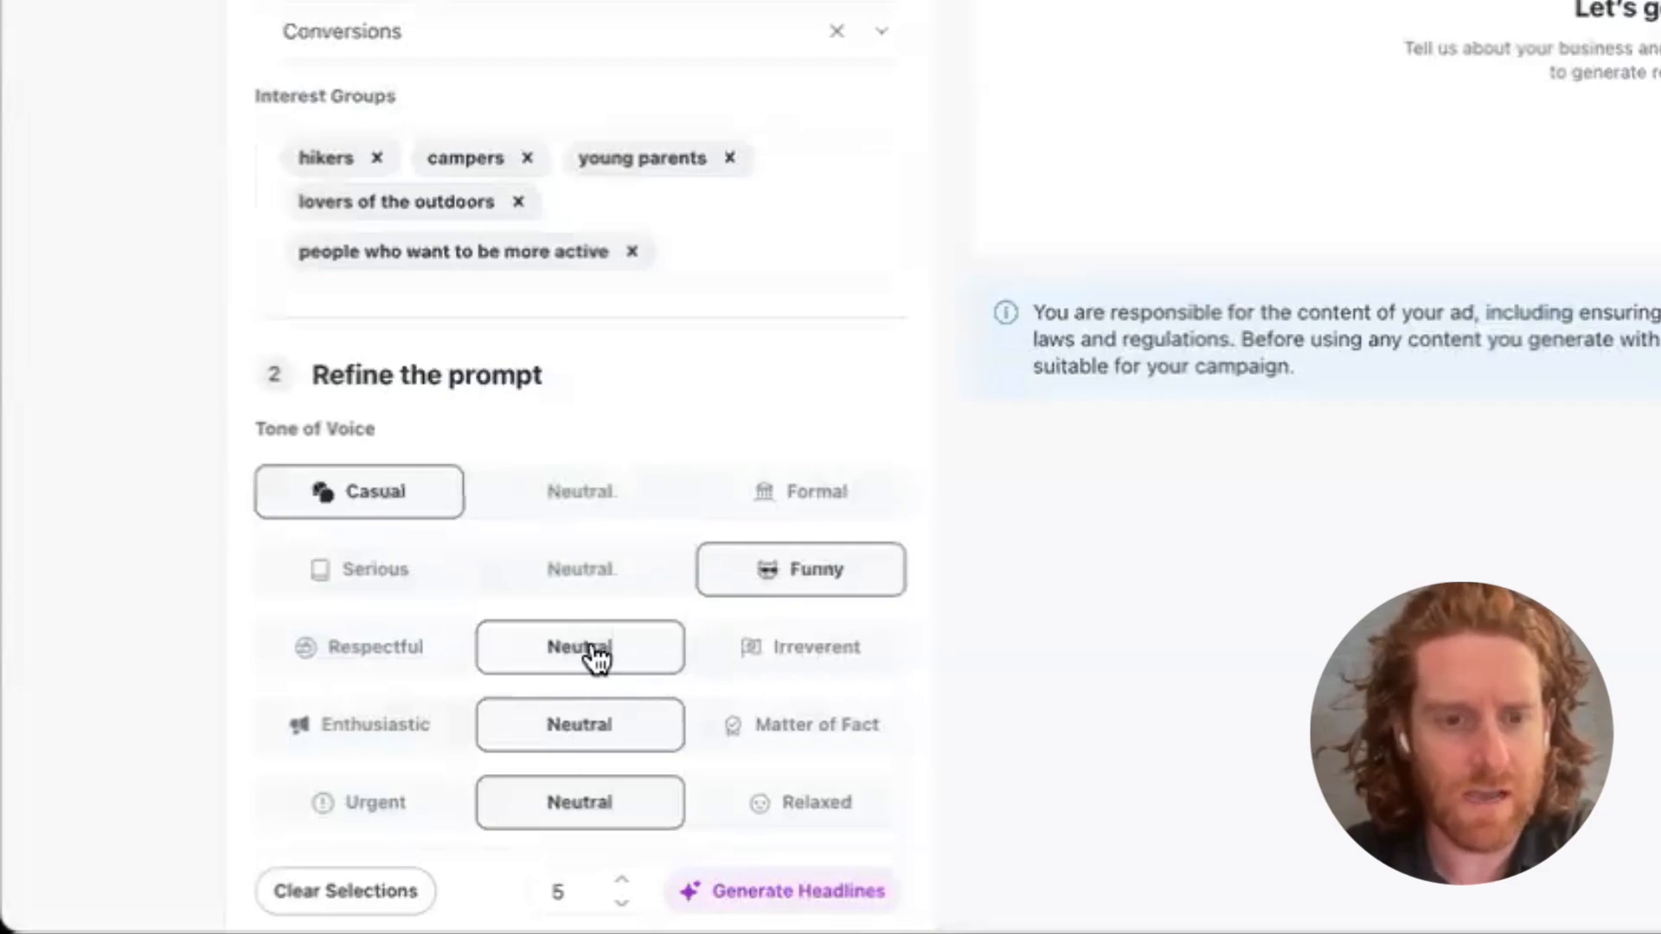
click(400, 729)
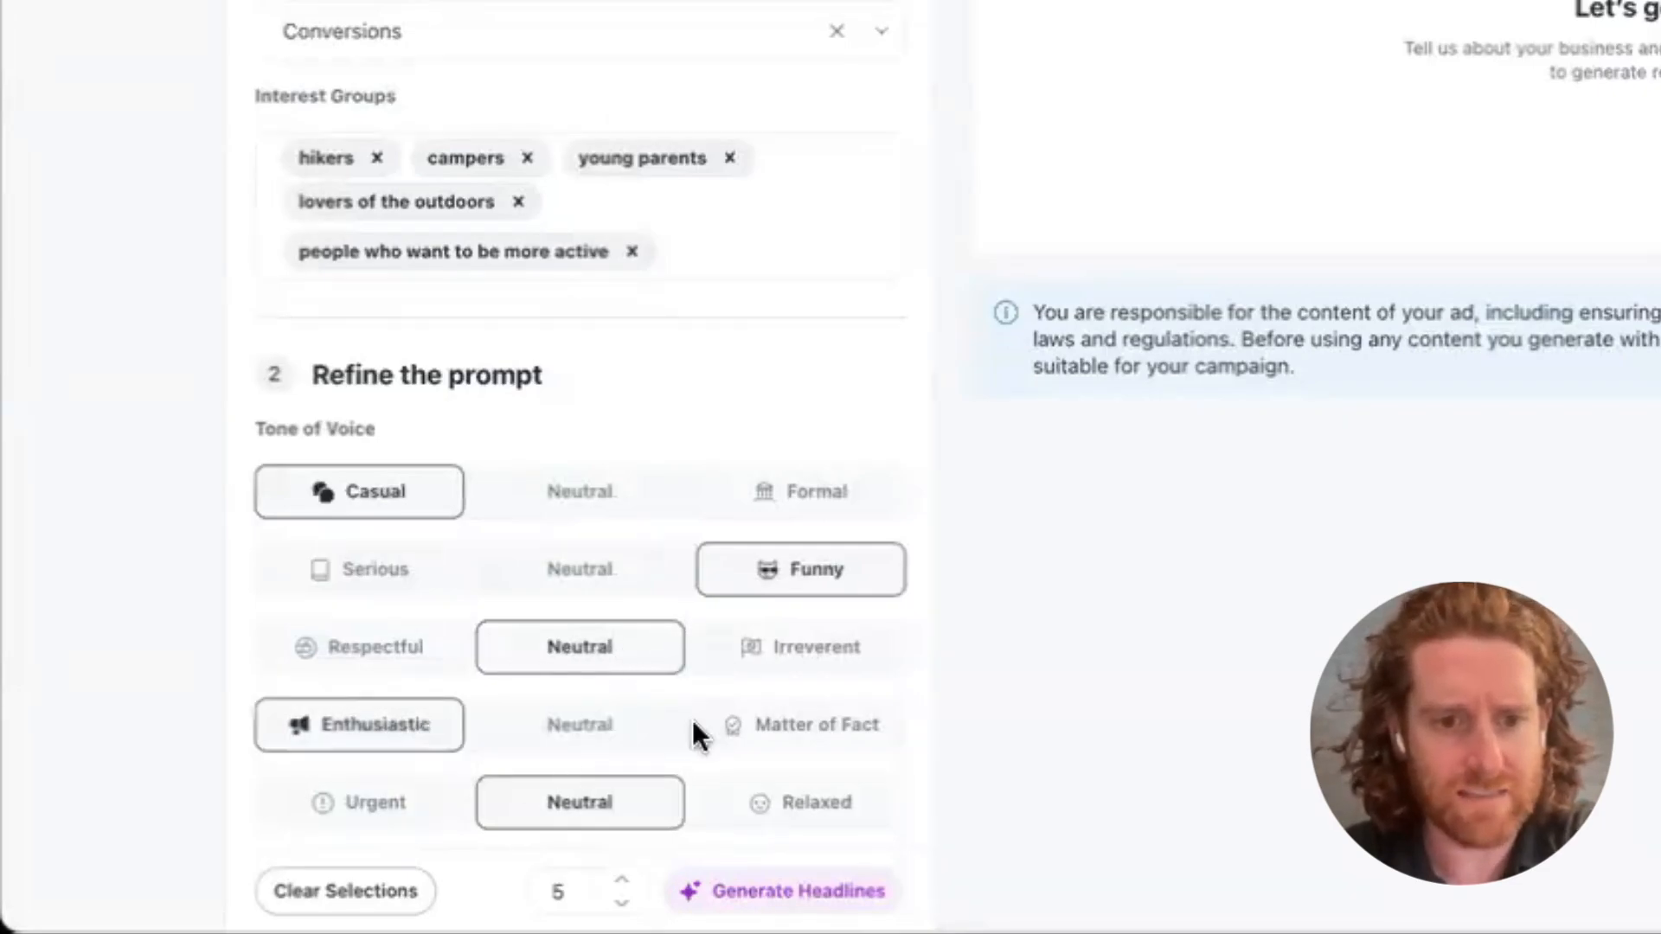
click(806, 803)
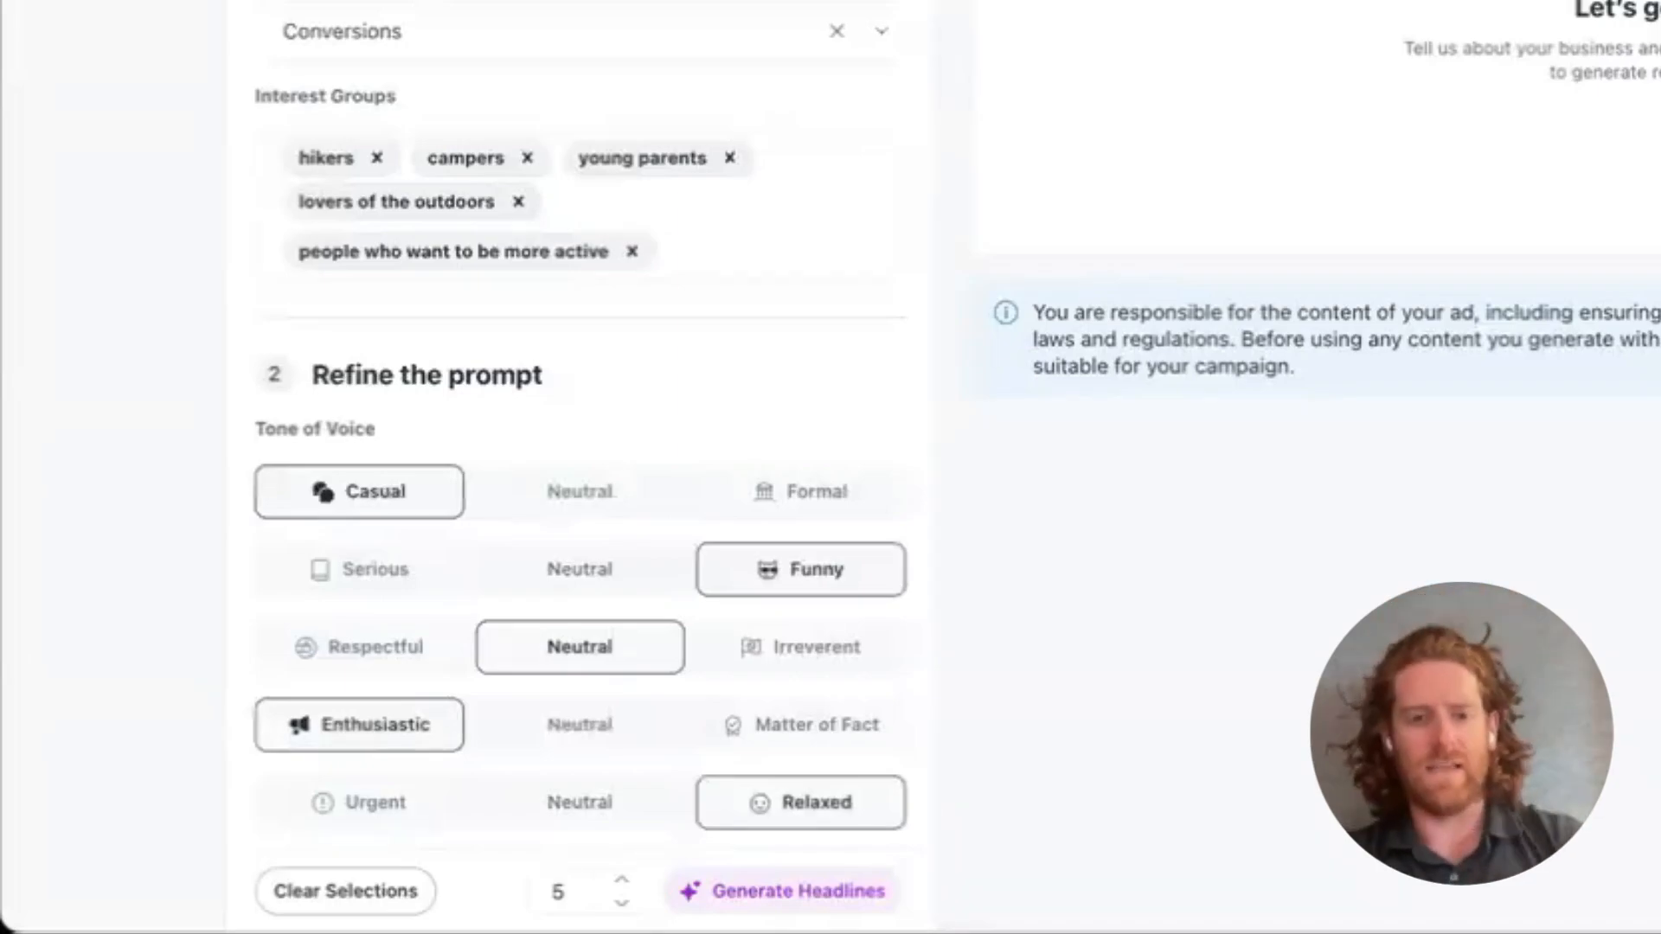
click(787, 891)
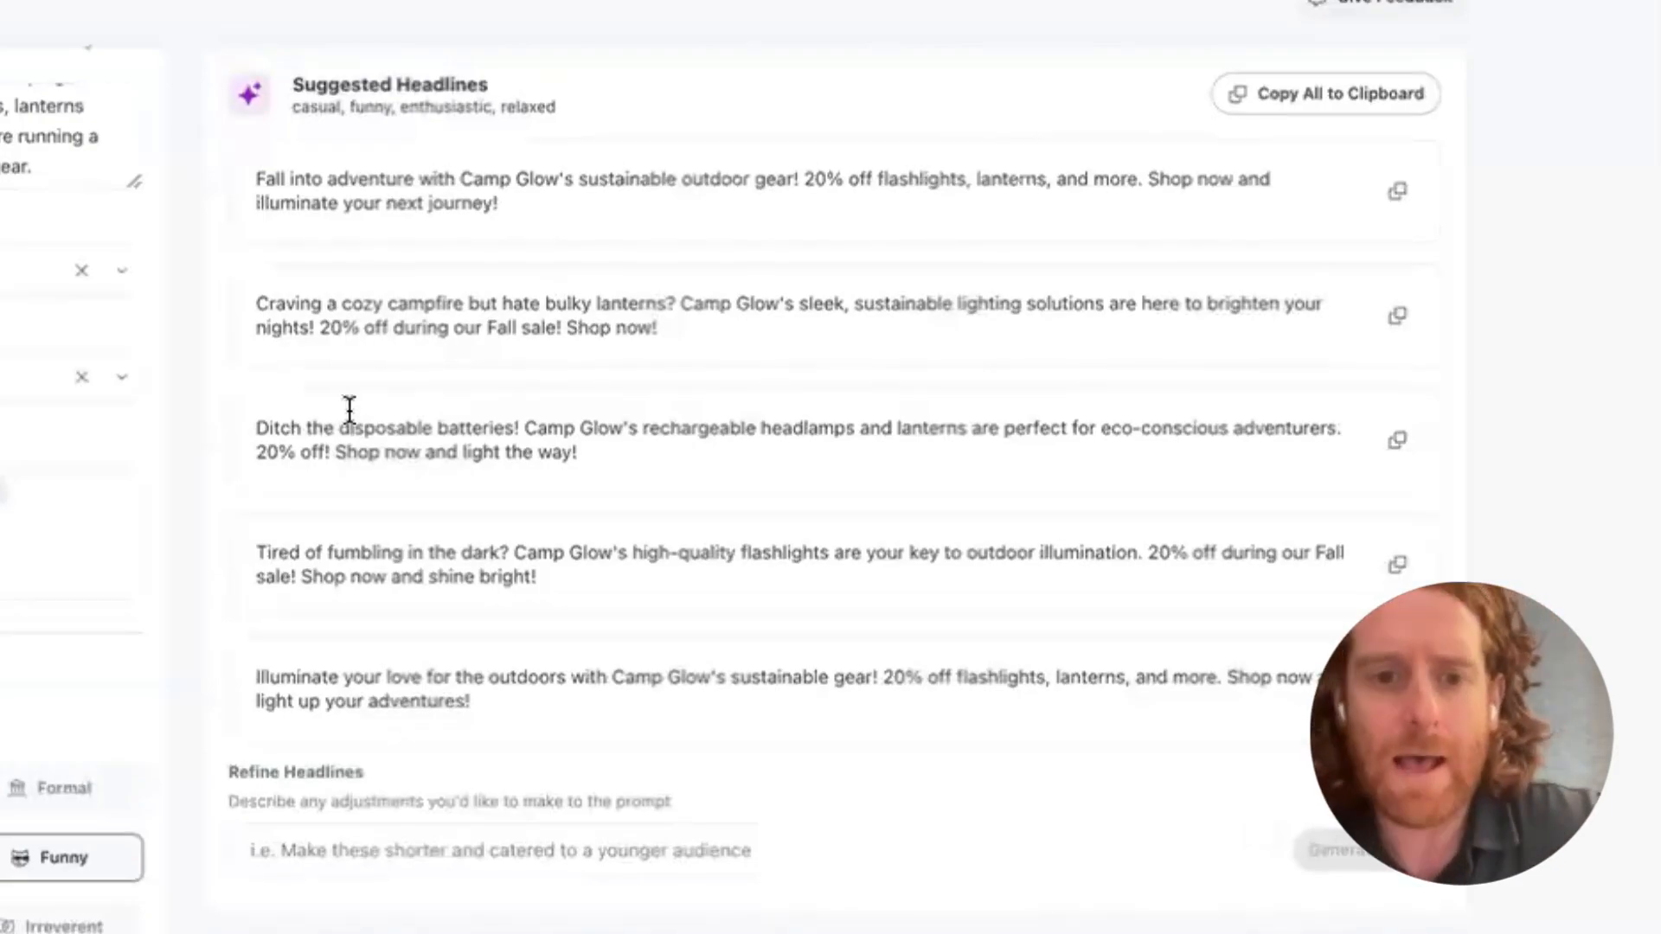
Refine the suggested headlines with the instruction "please make these shorter" and generate more.
click(356, 852)
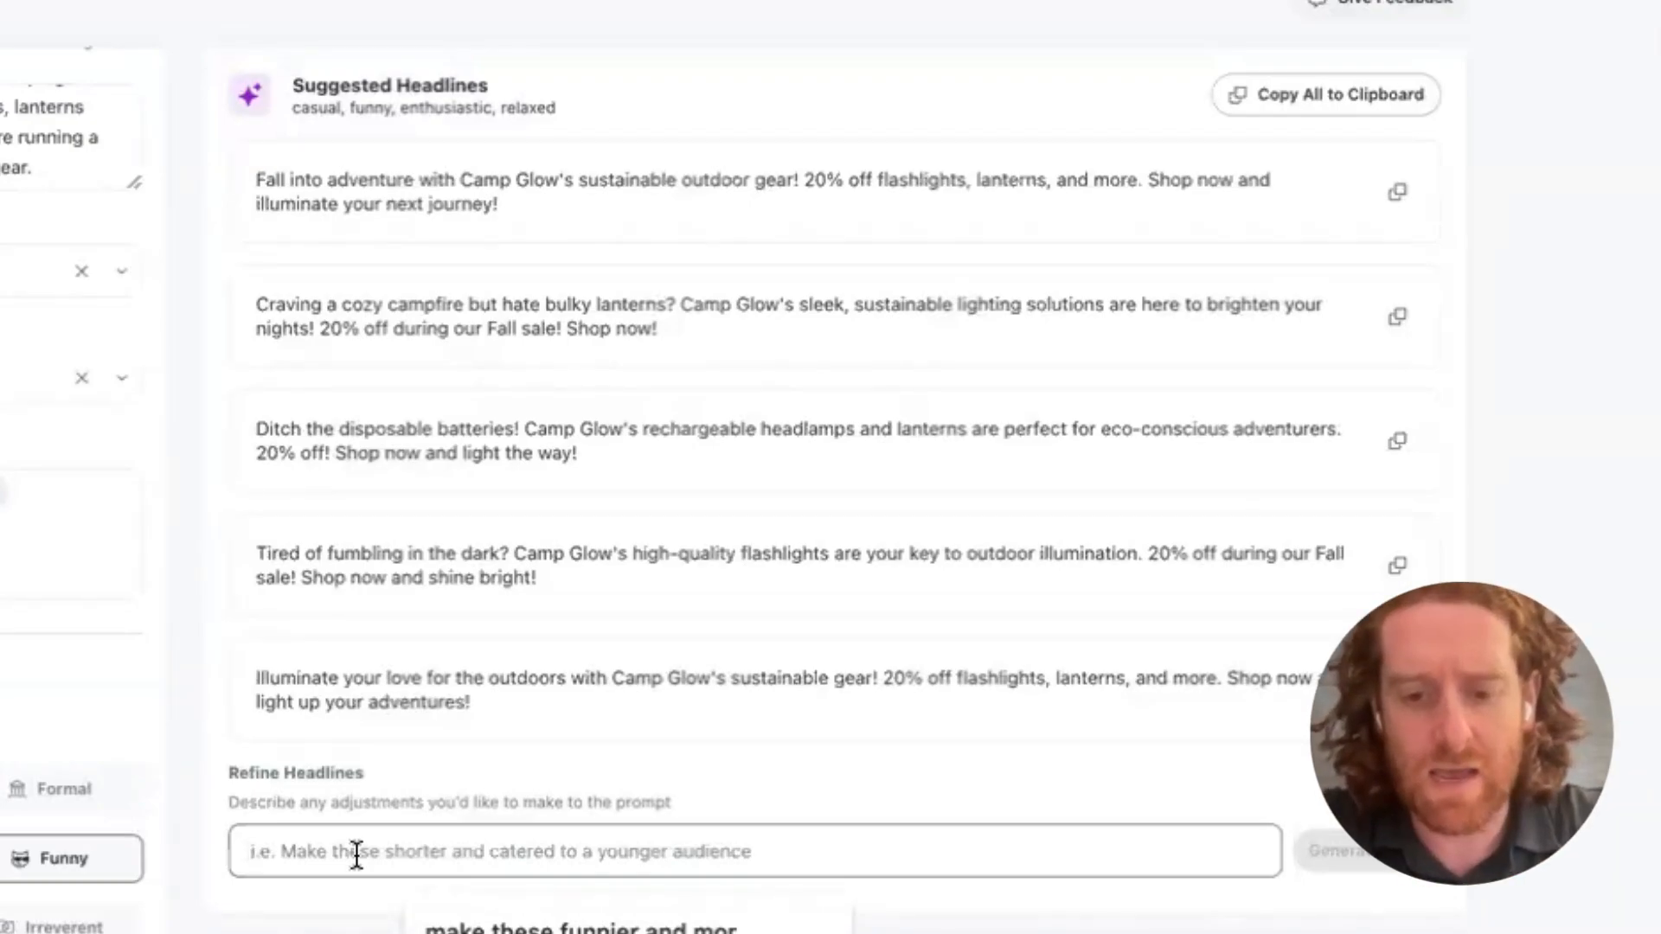
text(please make these)
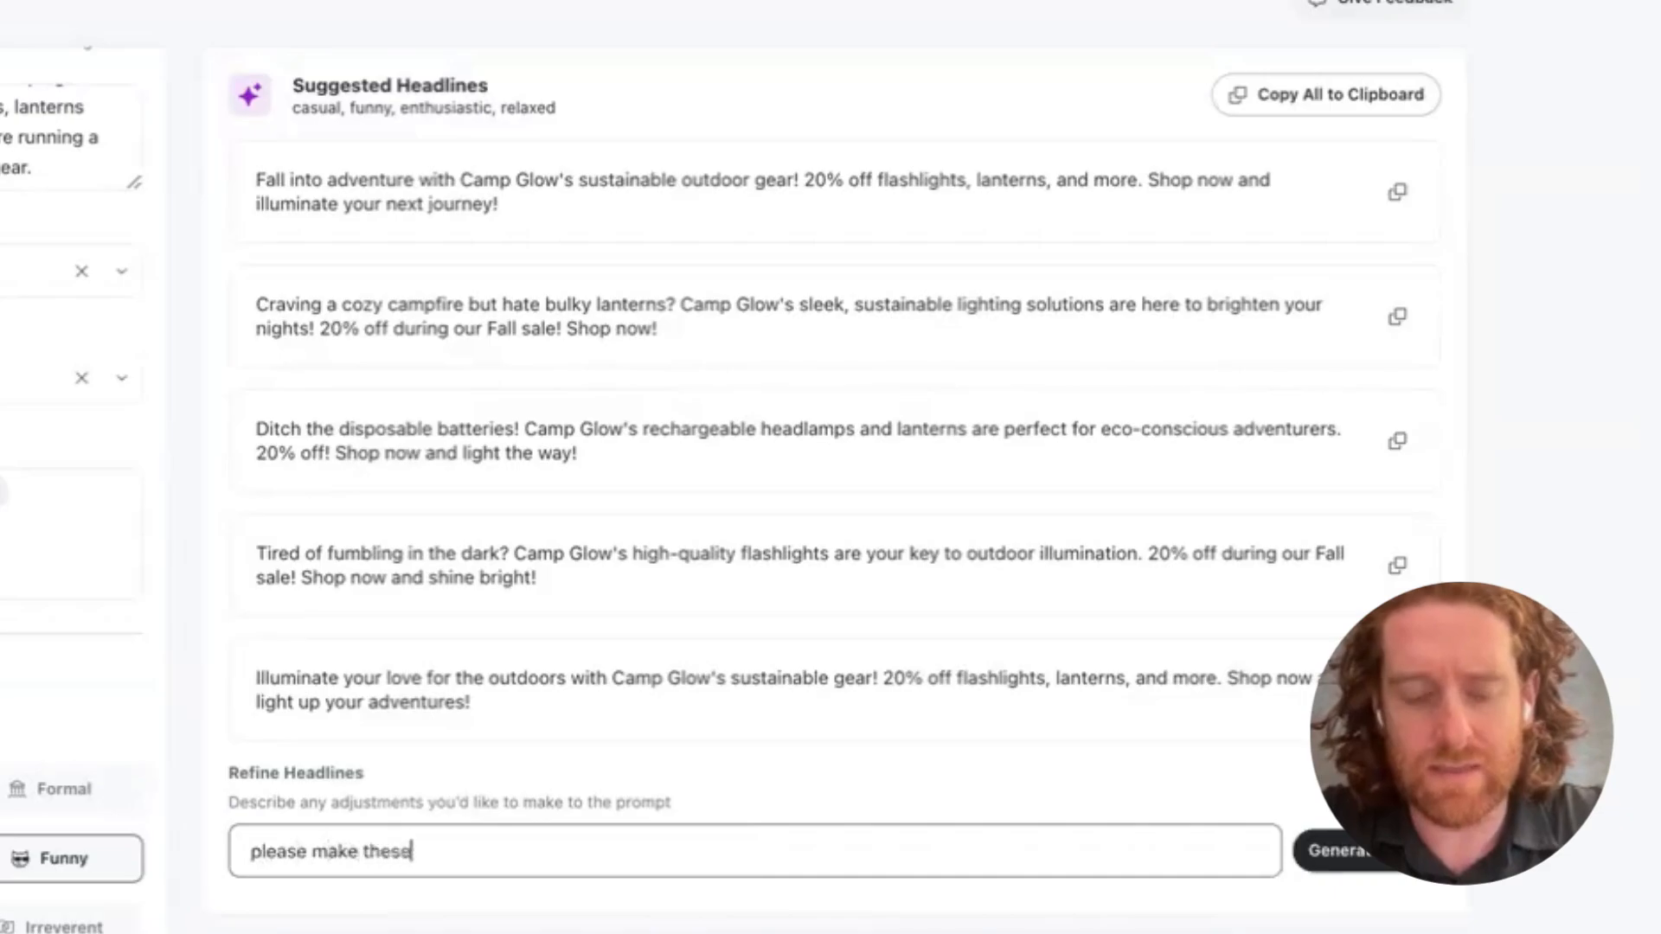
text( shor)
text(ter)
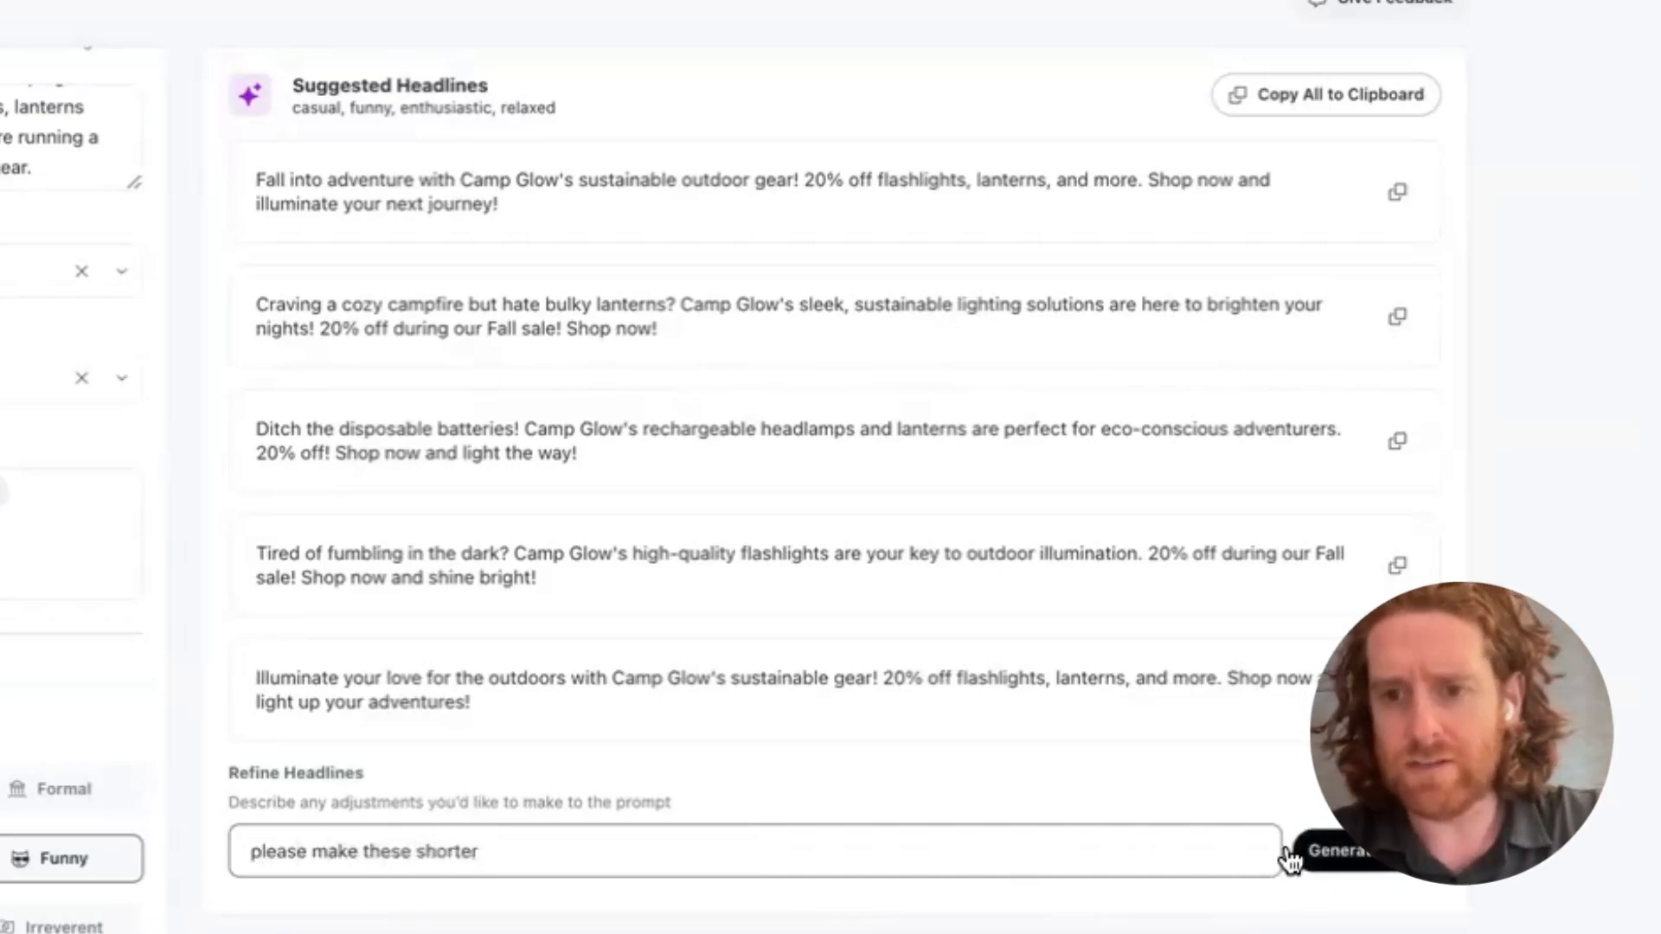
click(1360, 859)
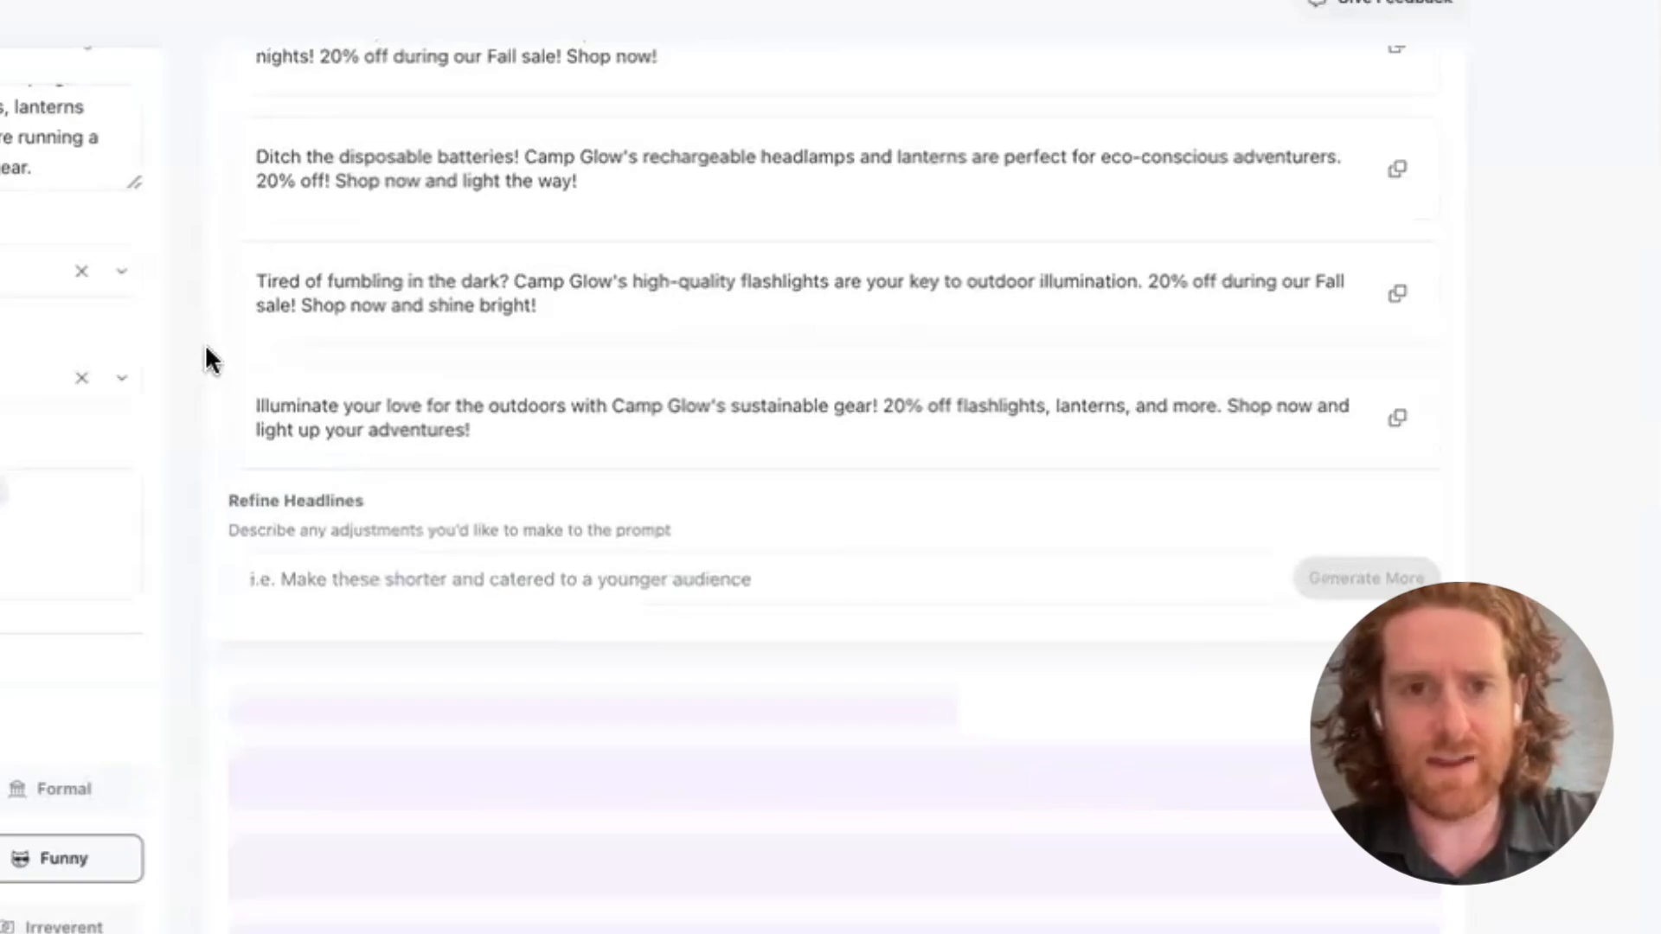
scroll(210, 336, down, 1)
scroll(210, 340, down, 1)
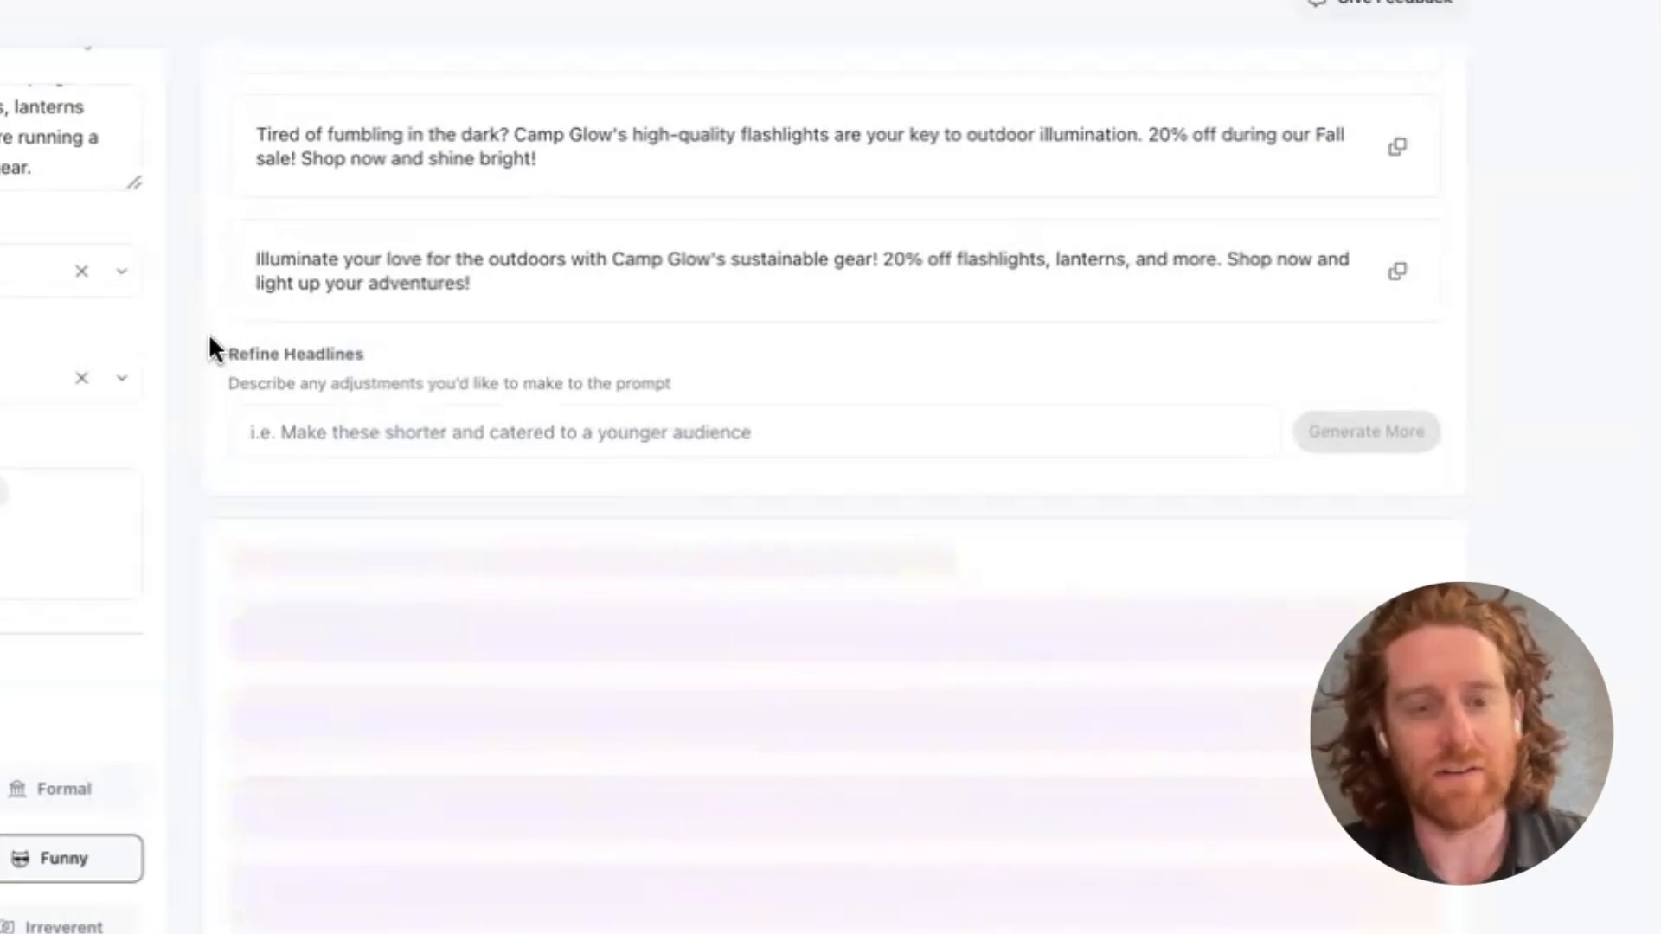
Refine the shortened headlines with the instruction "please include a reference to an outdoors reddit community in each headline" and generate more.
scroll(210, 350, down, 1)
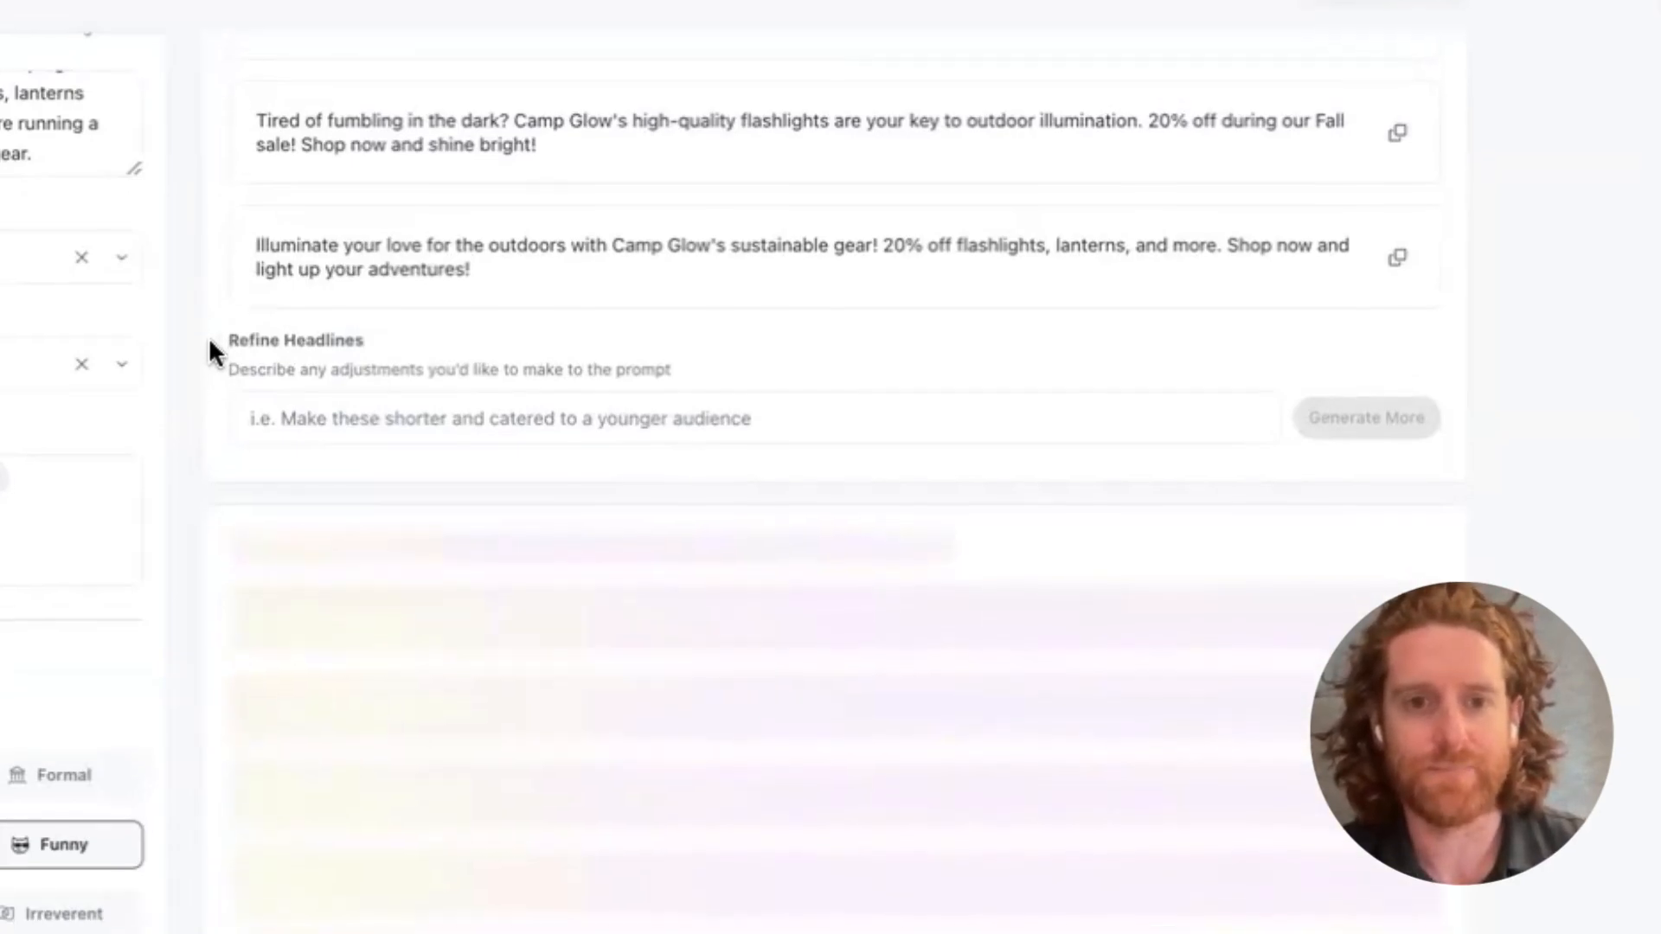
scroll(210, 339, down, 1)
scroll(209, 339, down, 2)
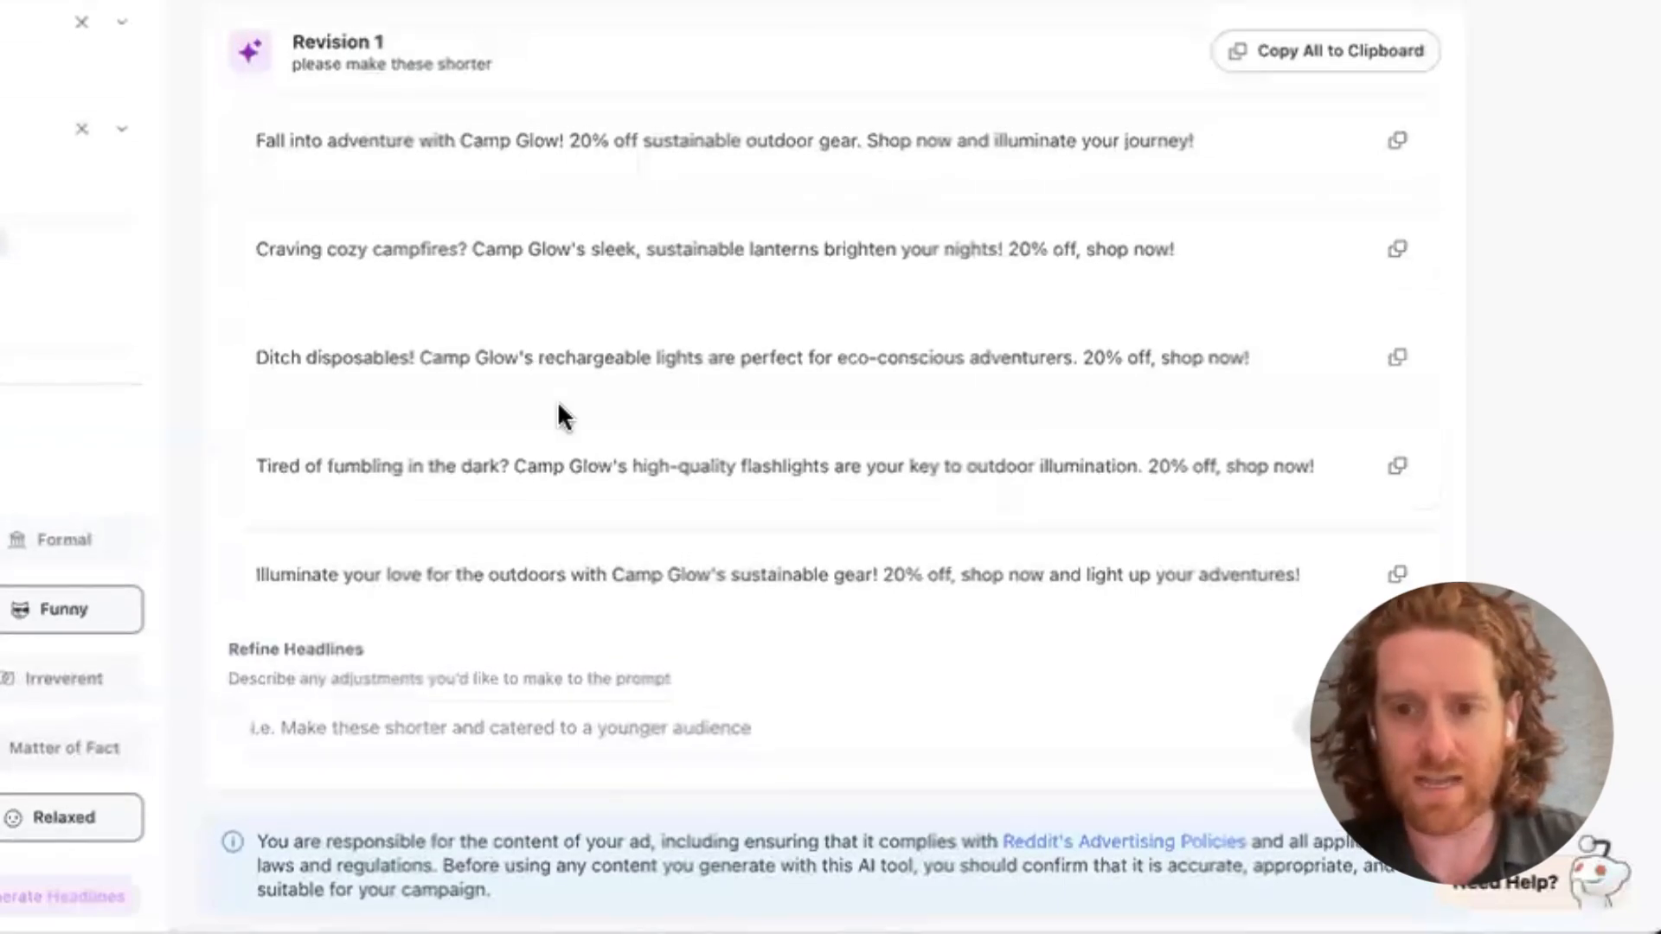
click(374, 728)
click(374, 731)
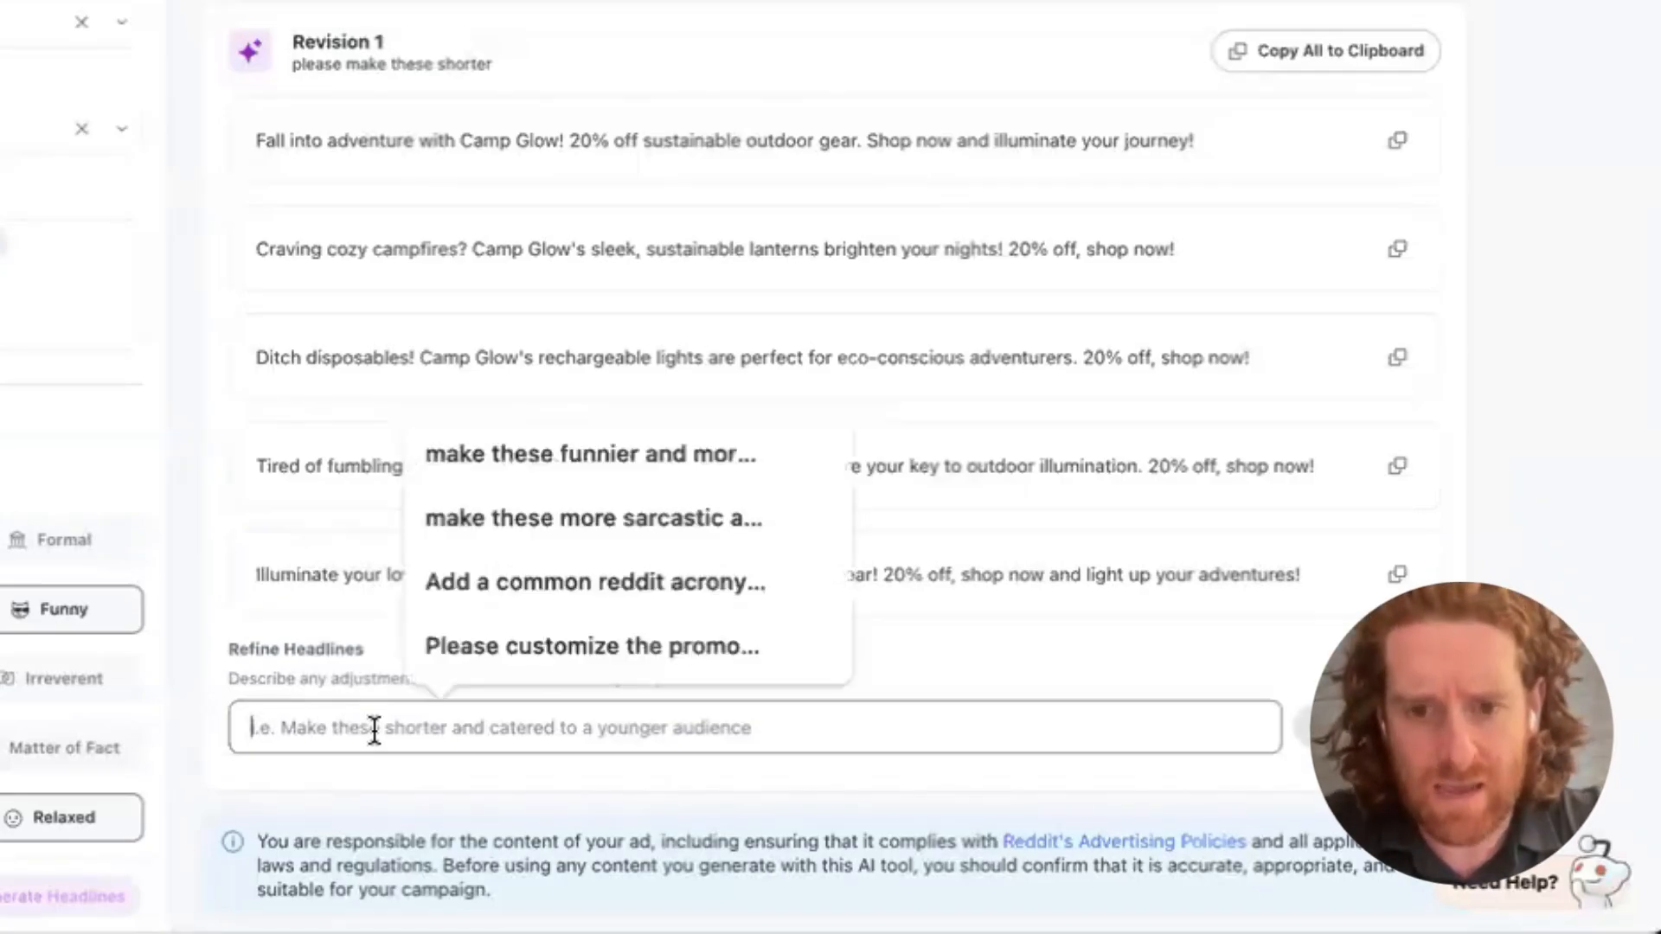
text(please inc)
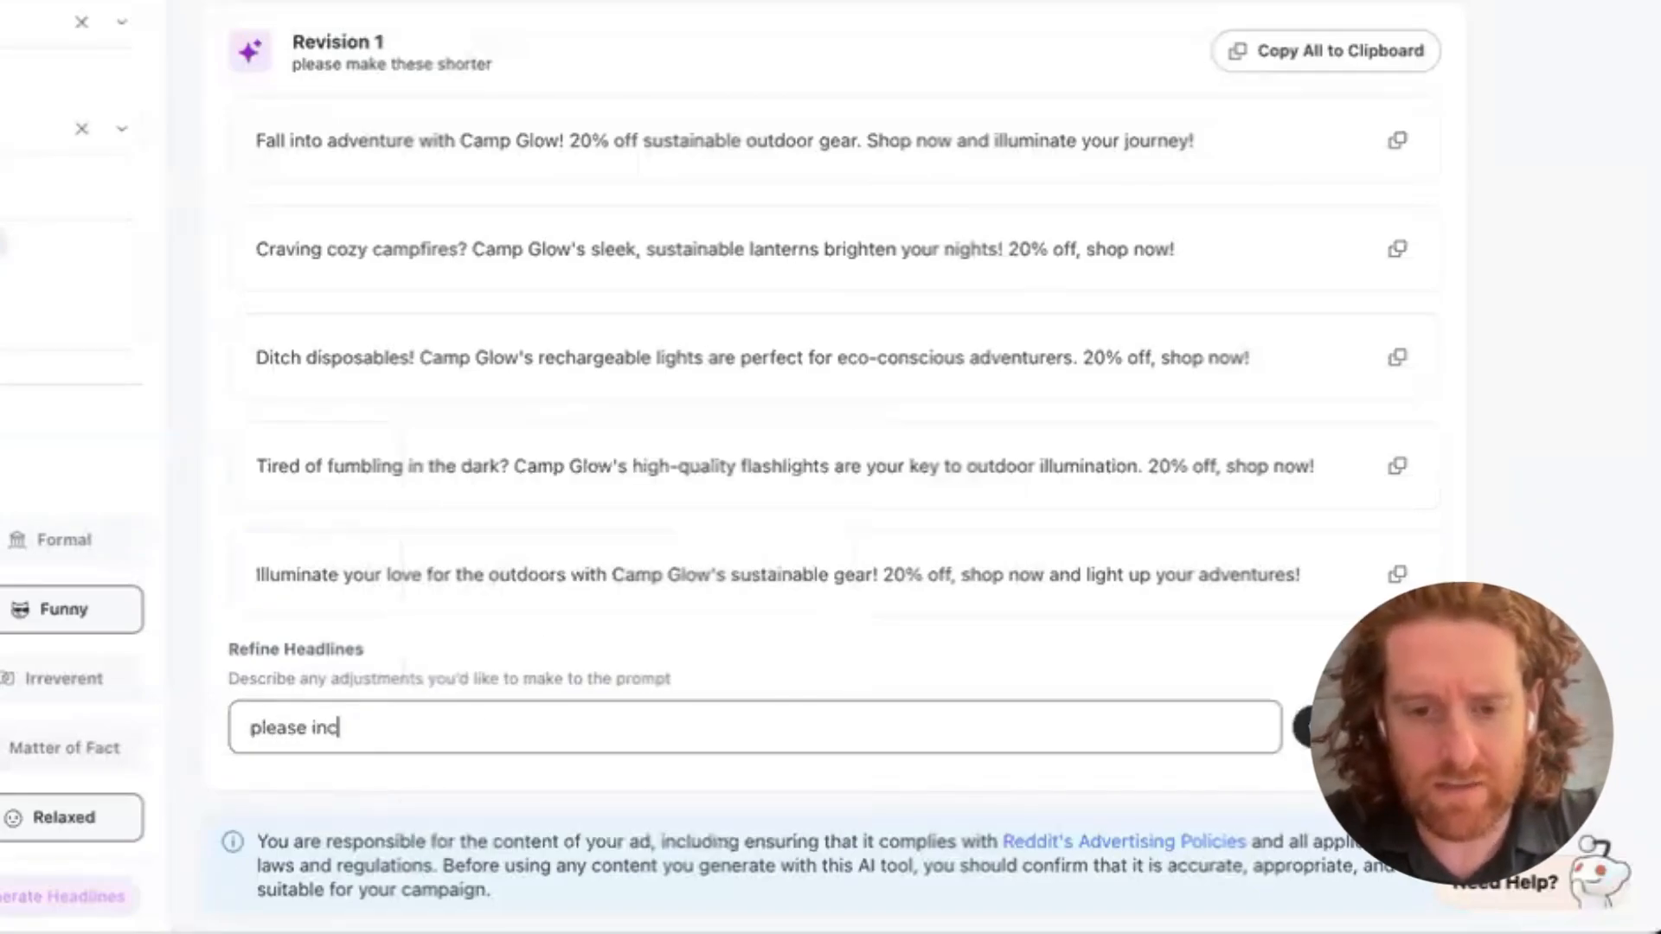
text(lude a reference )
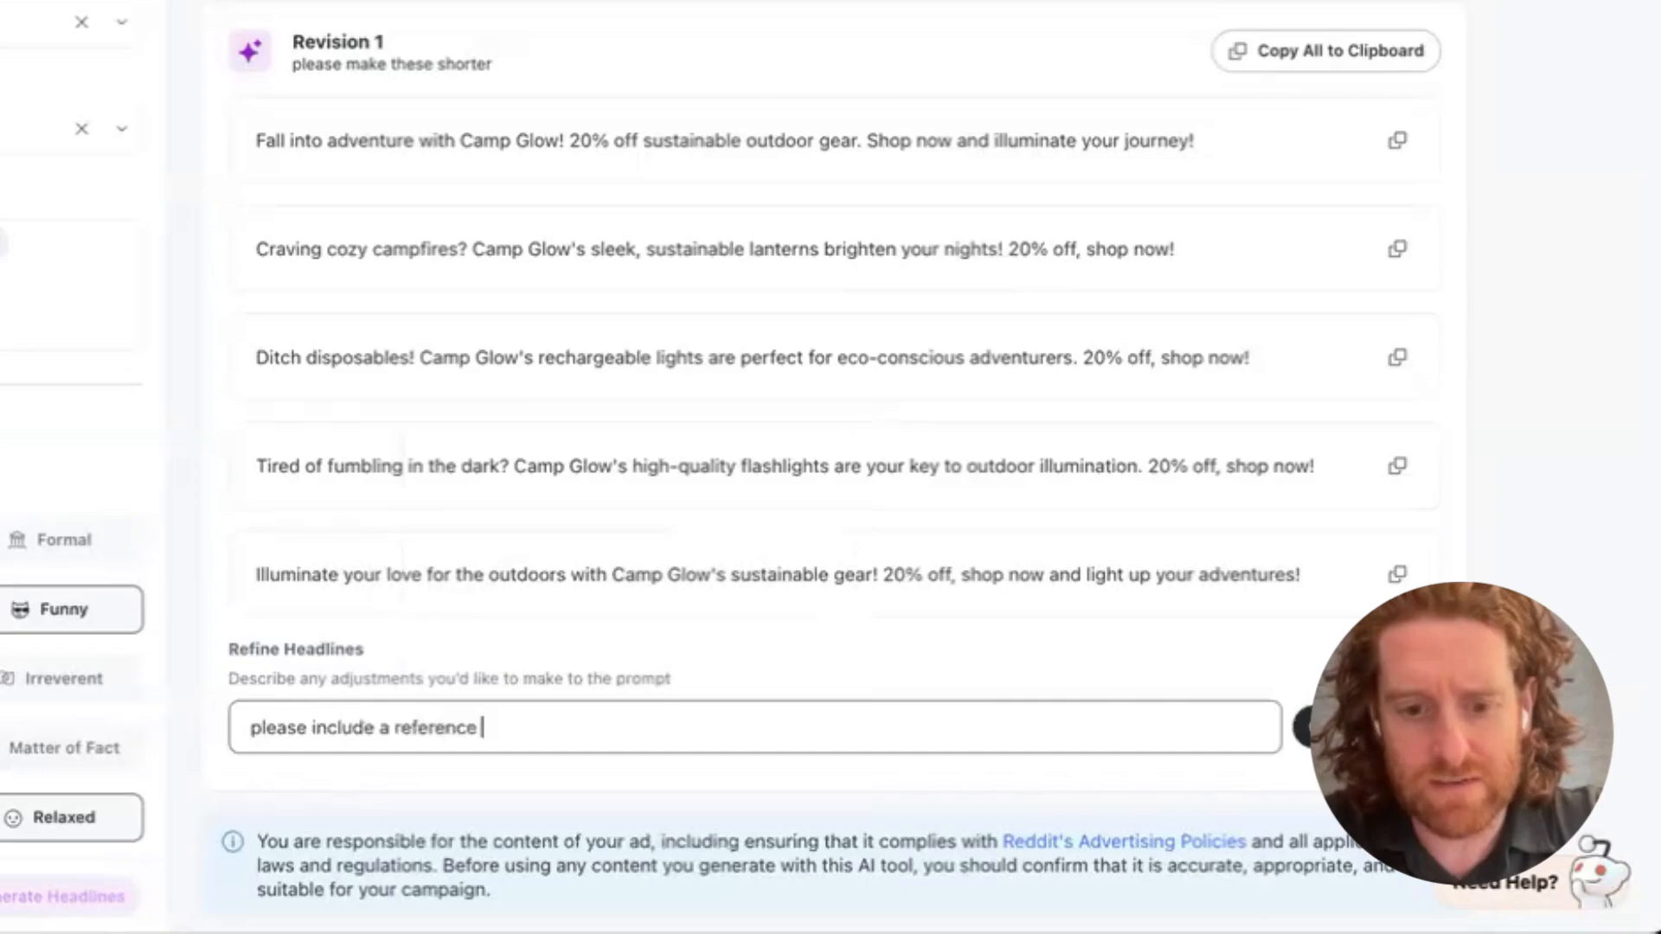
text(to an outdoors)
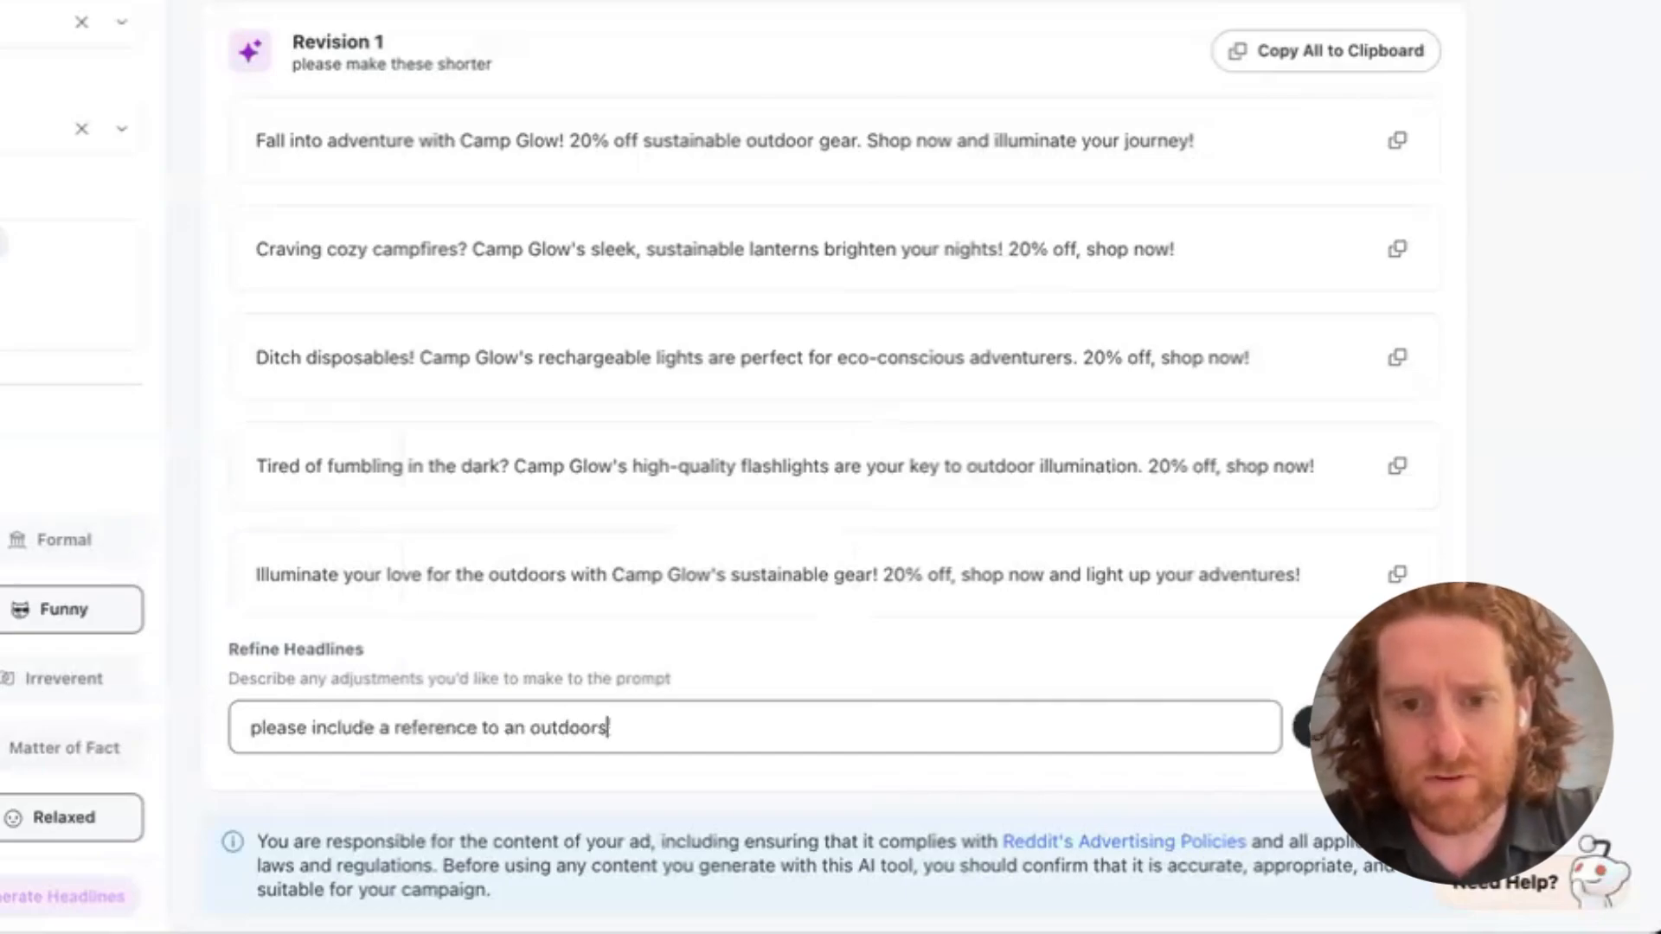
text( r)
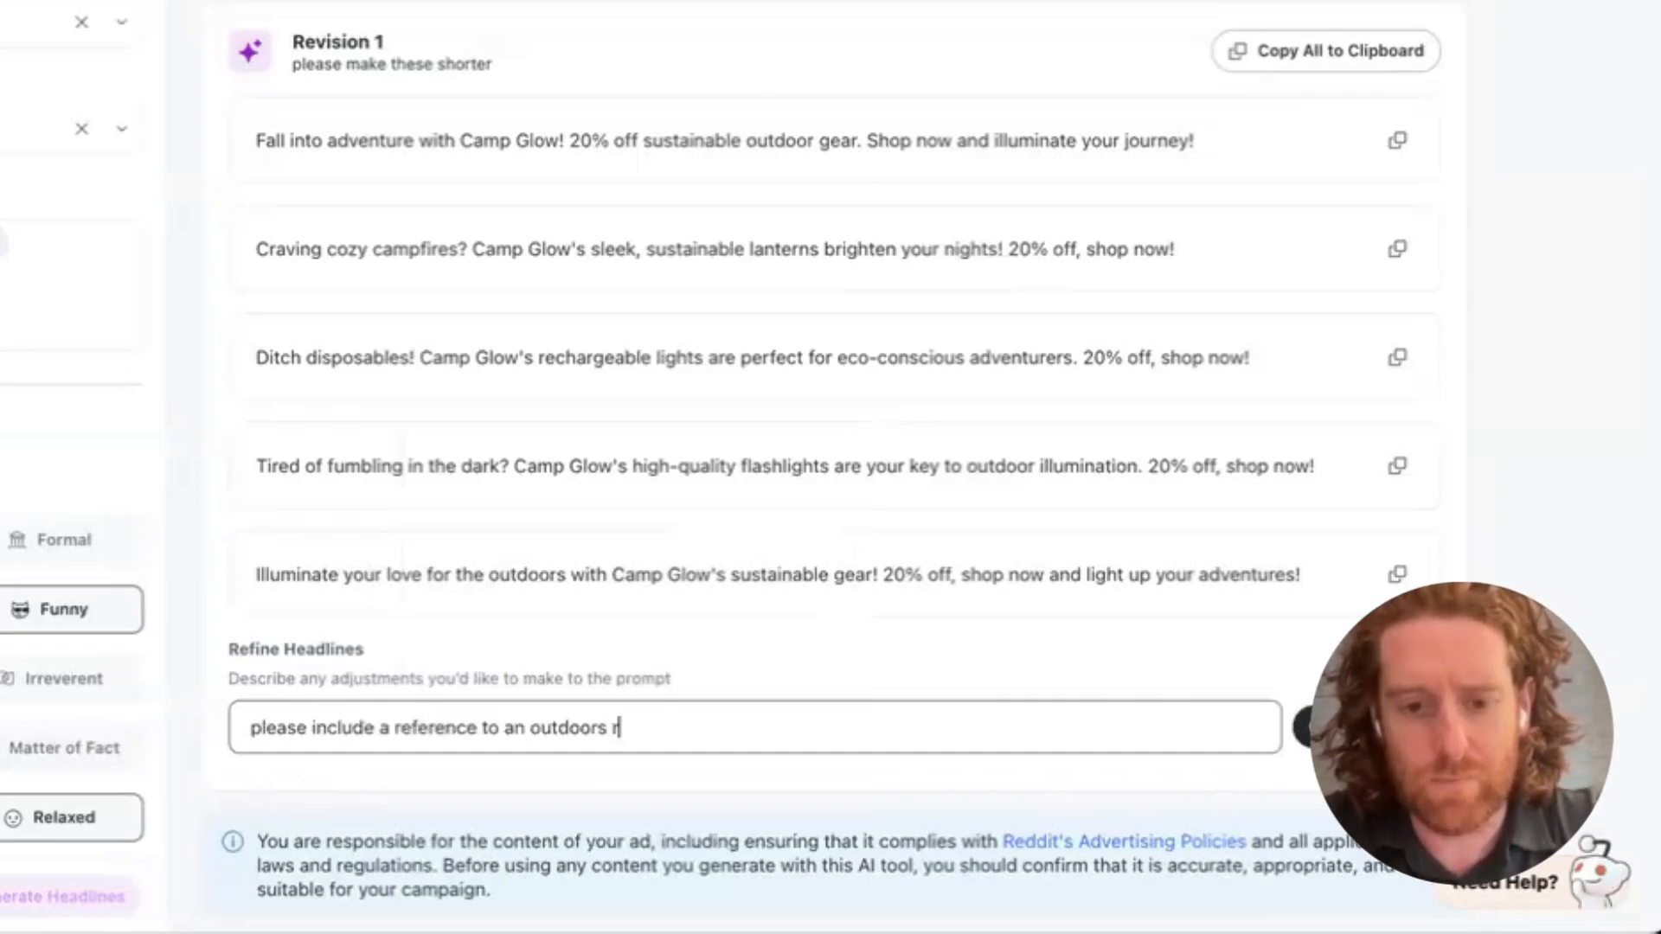
text(eddit community i)
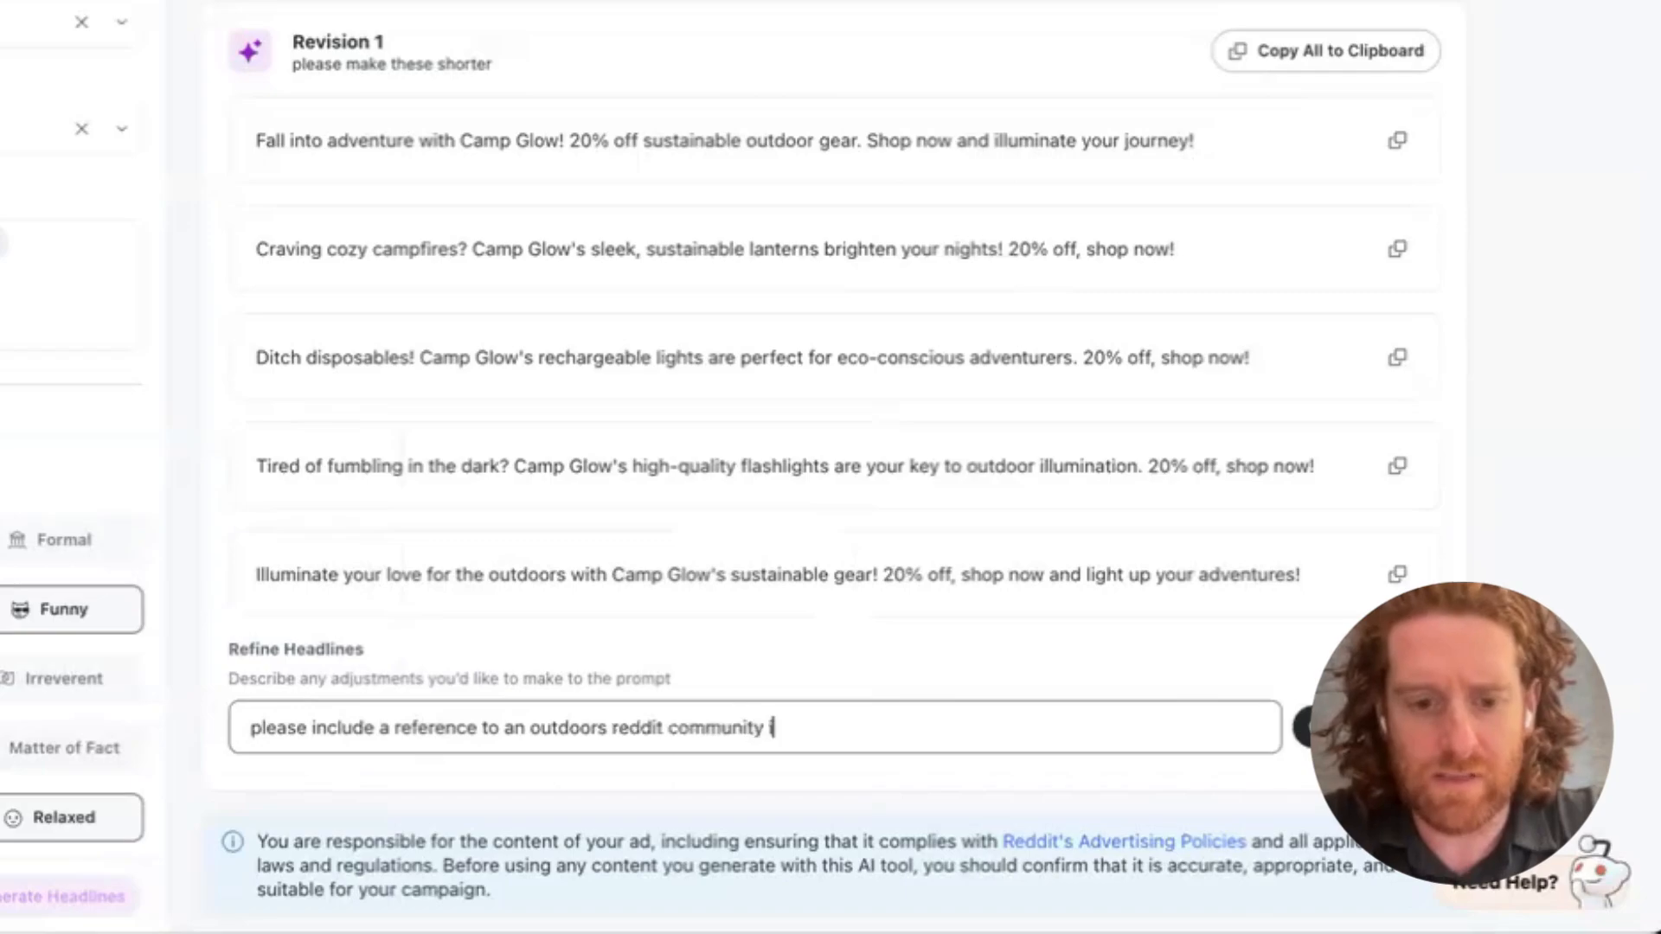
text(n each headline)
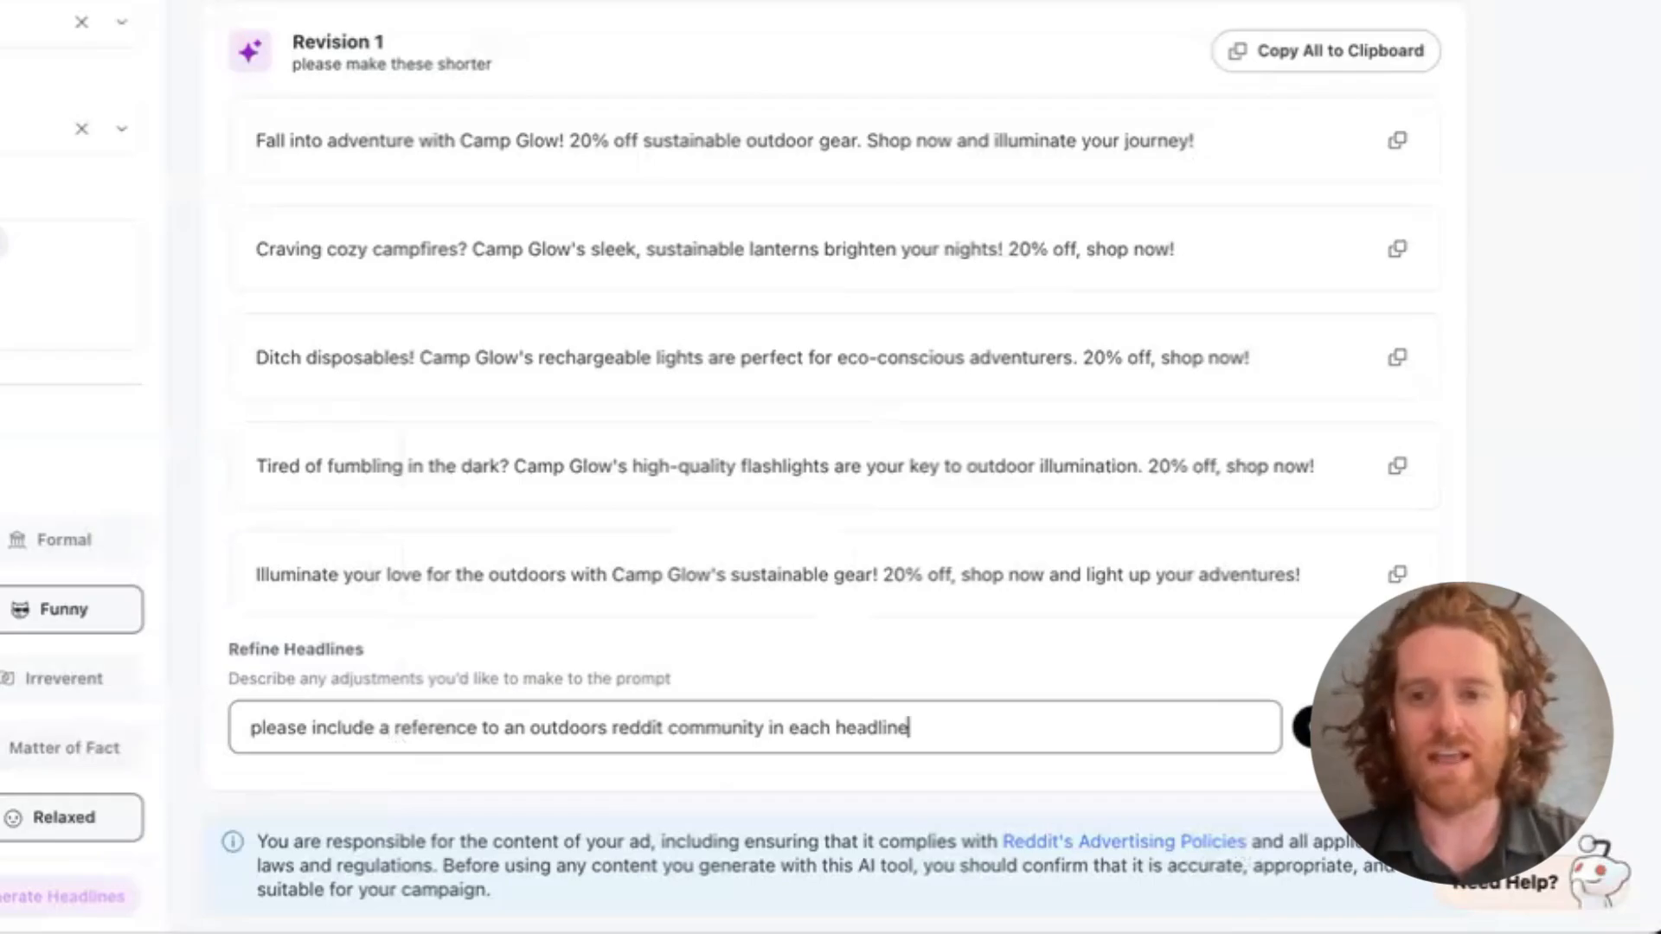
click(1365, 727)
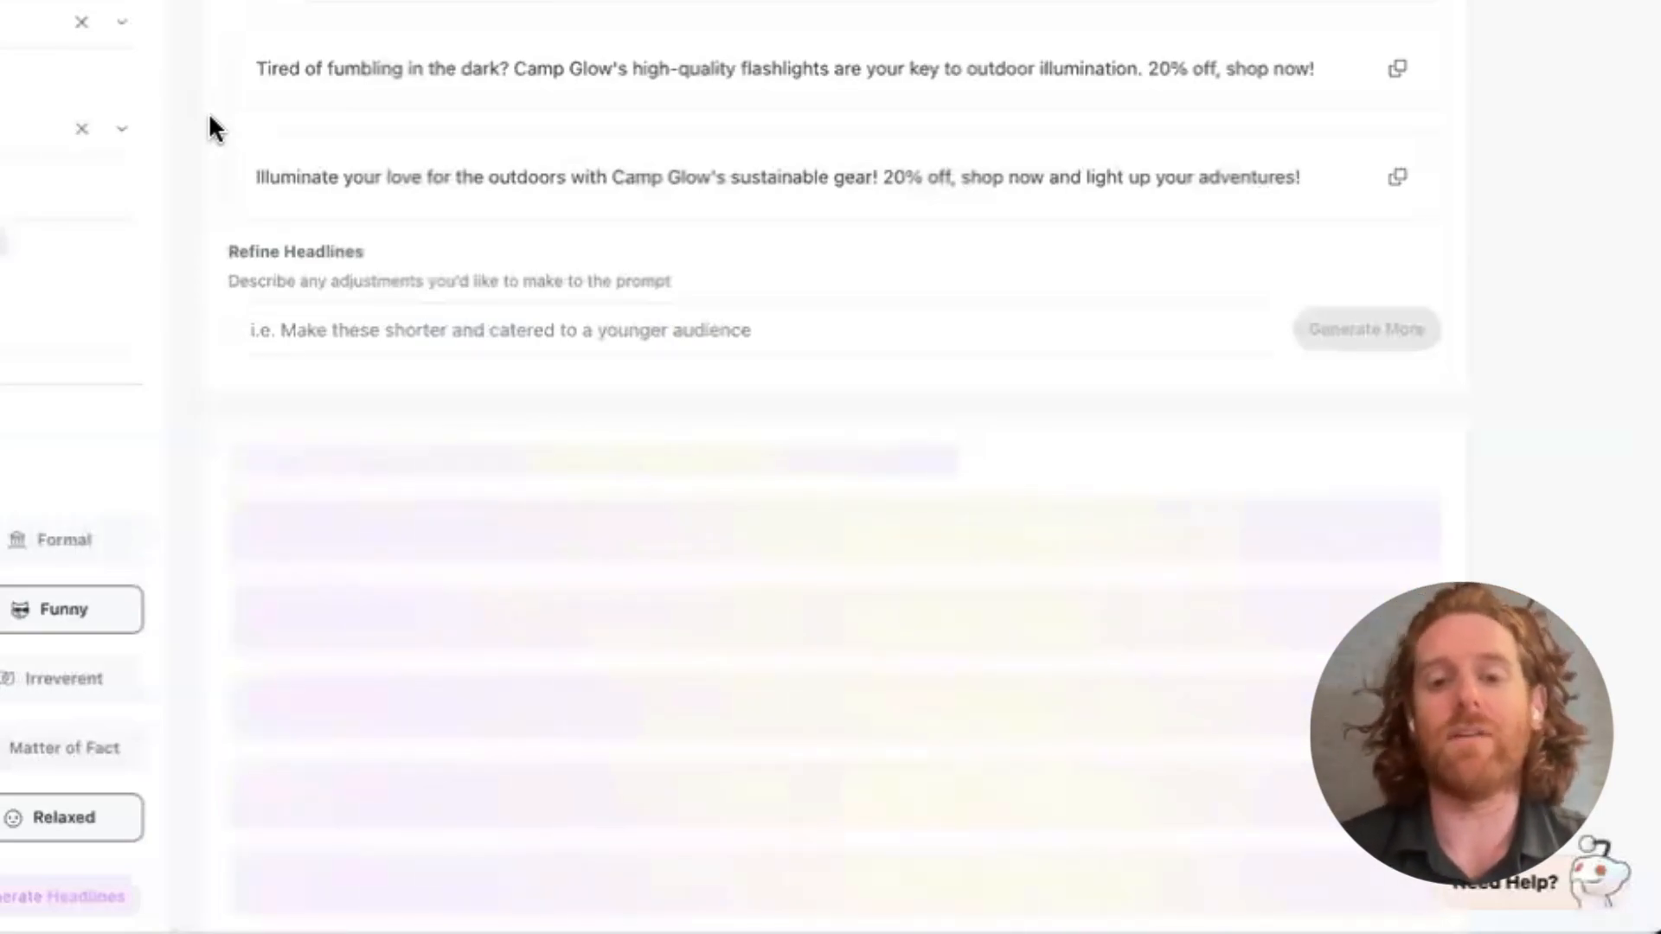
scroll(209, 147, down, 2)
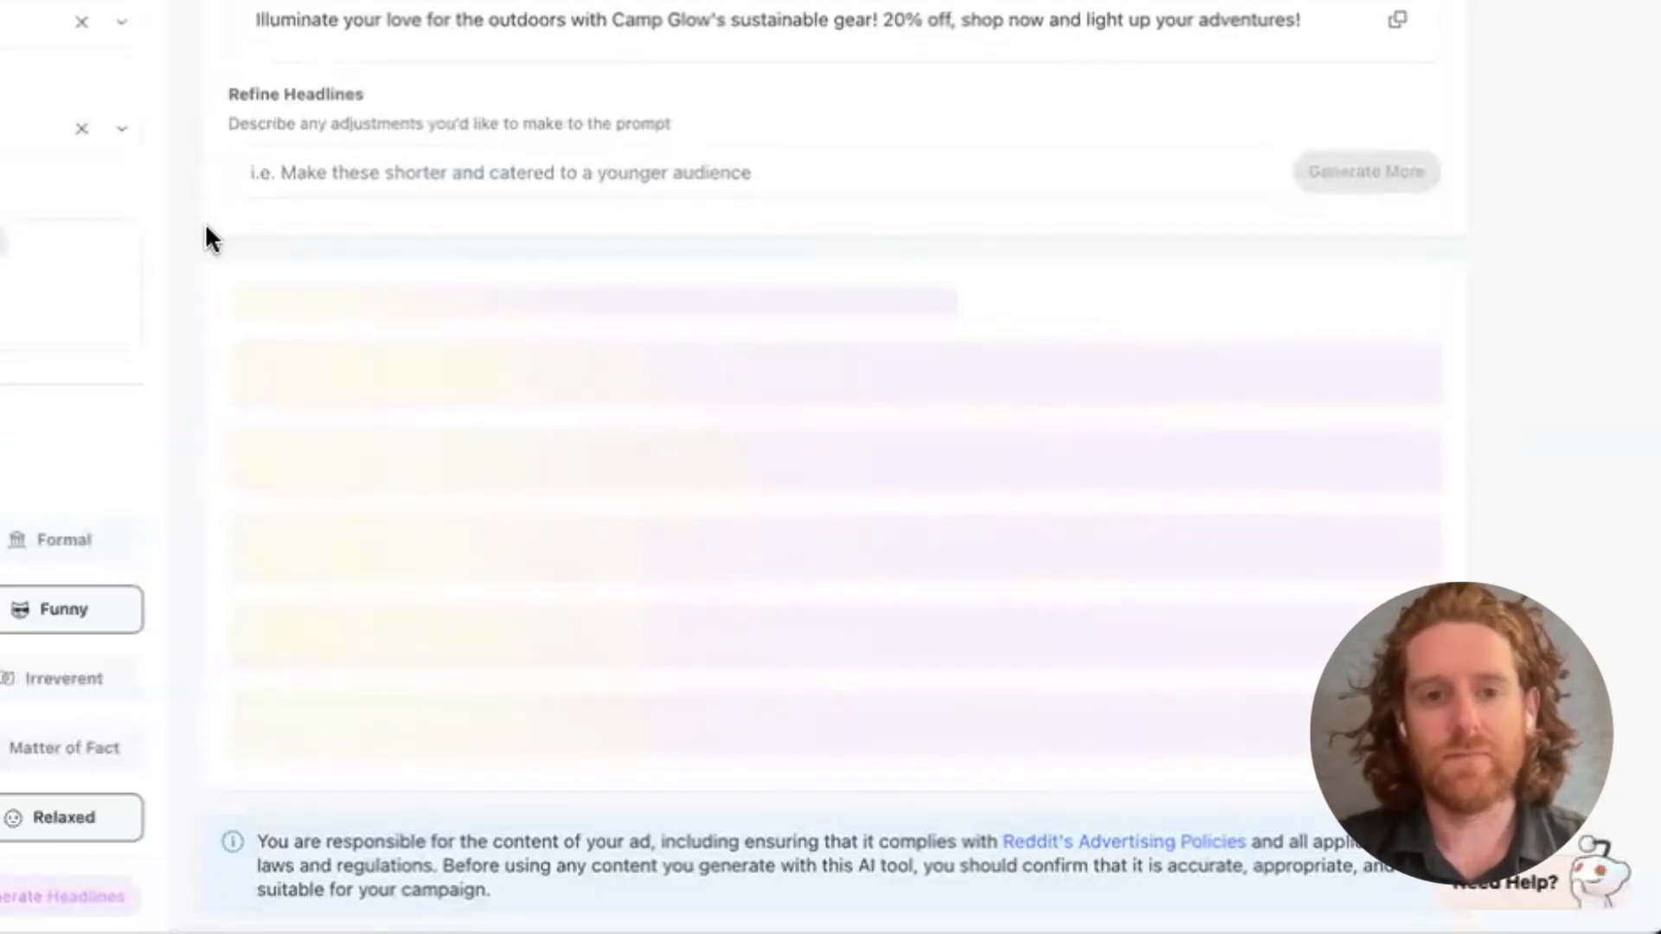
scroll(205, 226, down, 4)
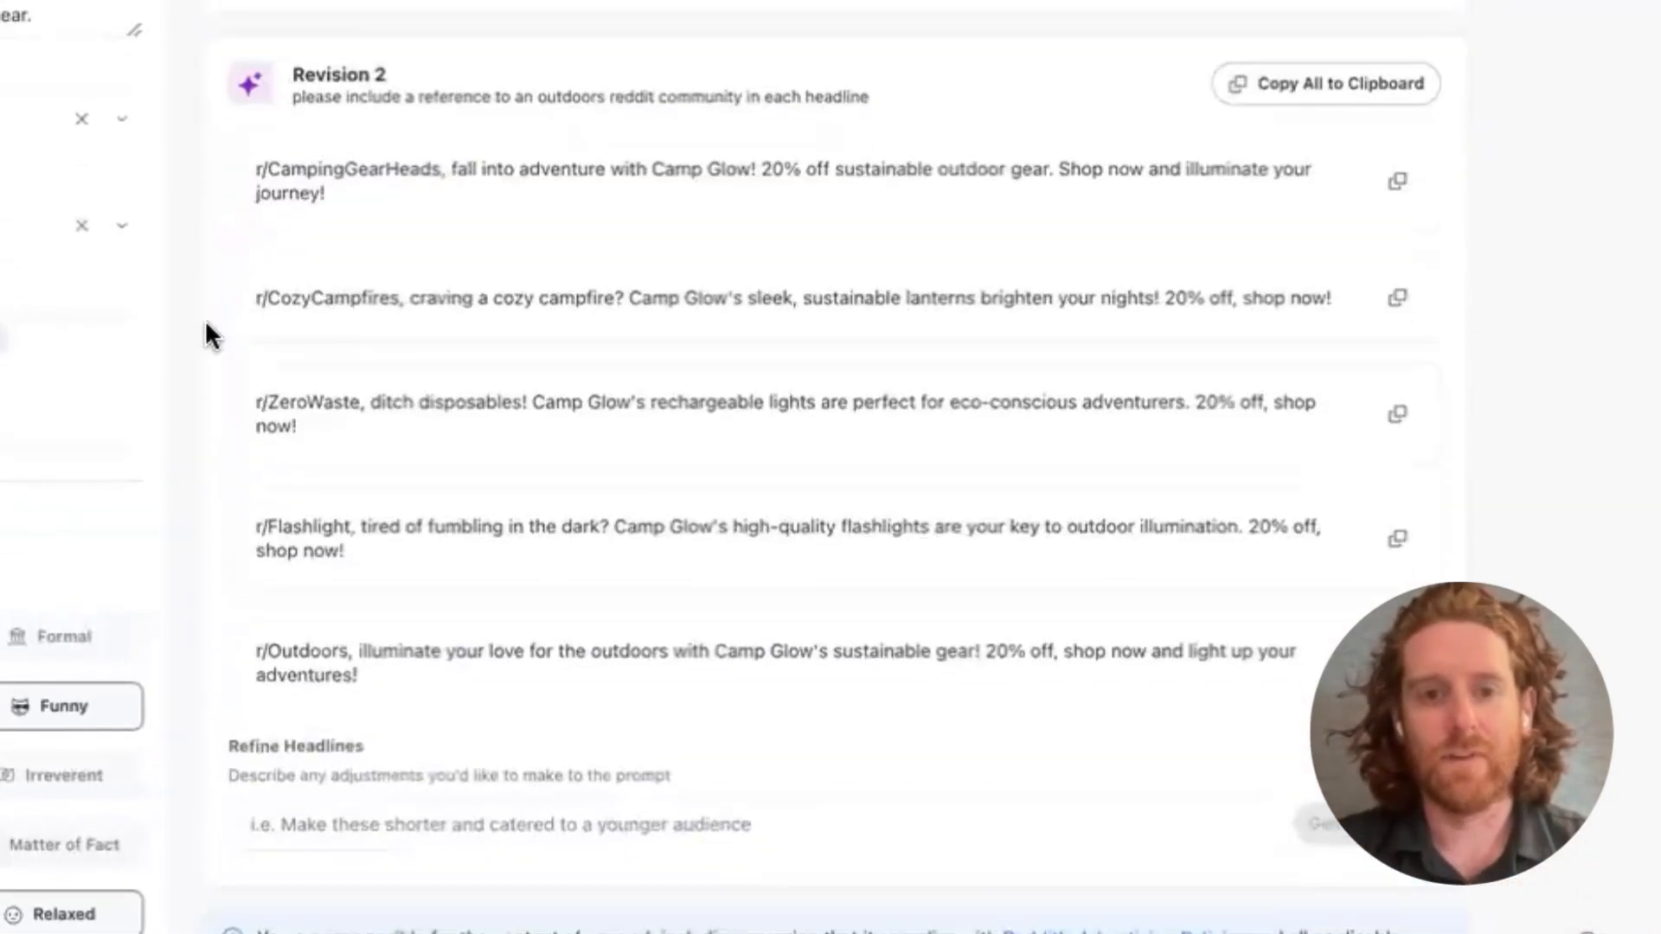
scroll(205, 319, up, 1)
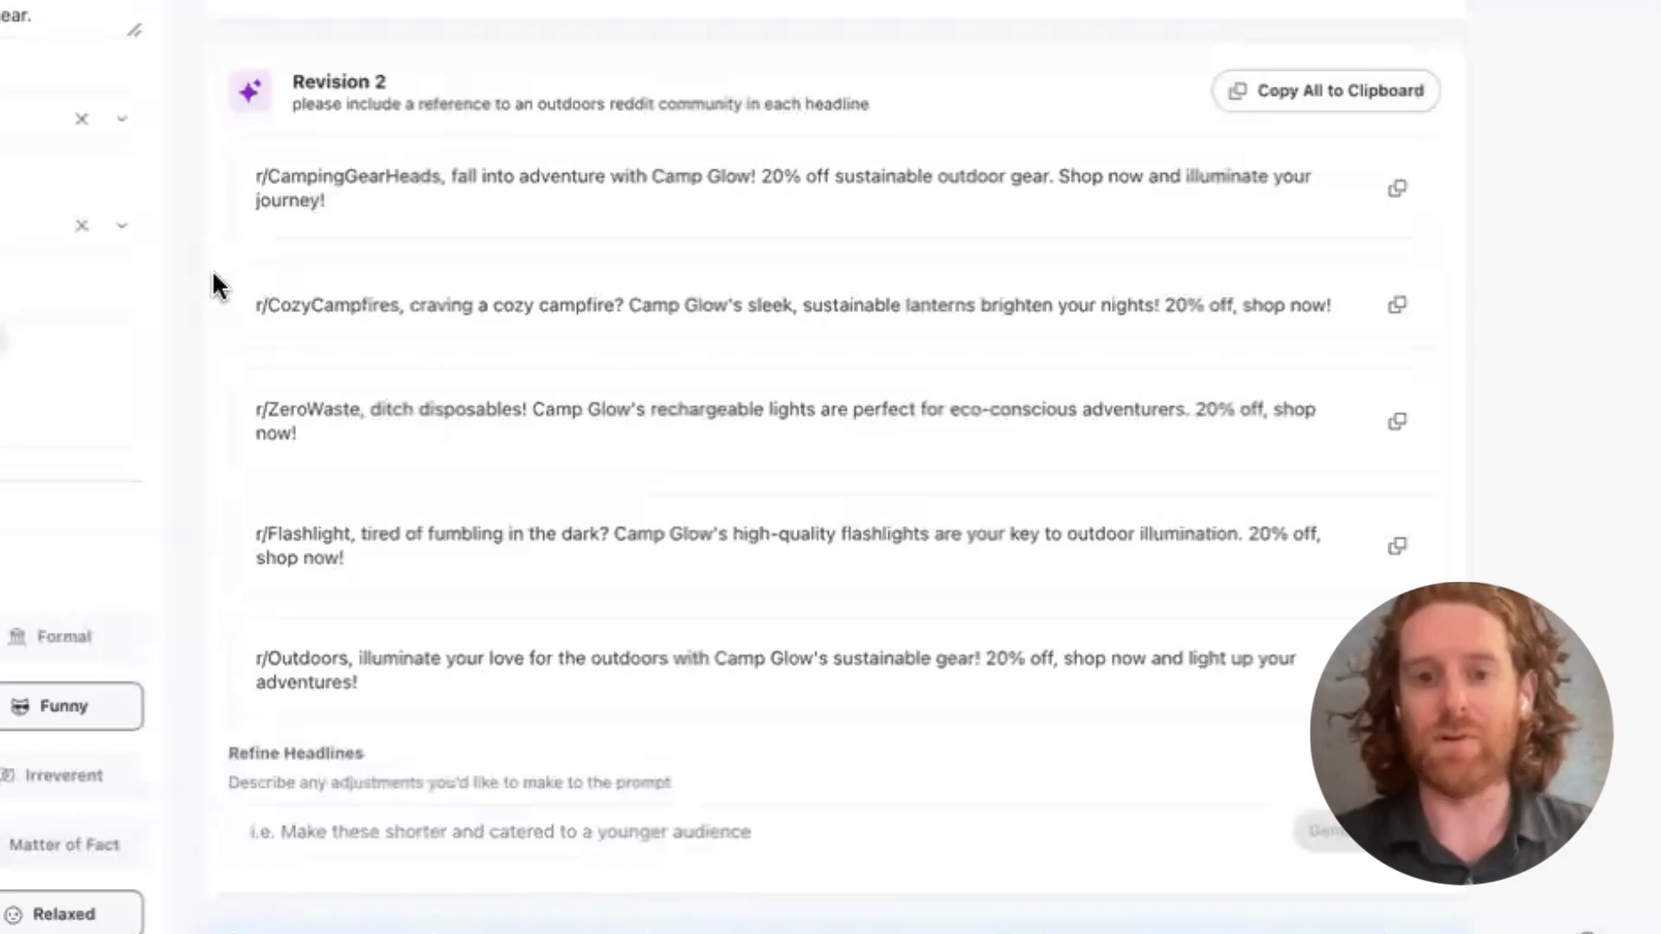
scroll(331, 450, down, 1)
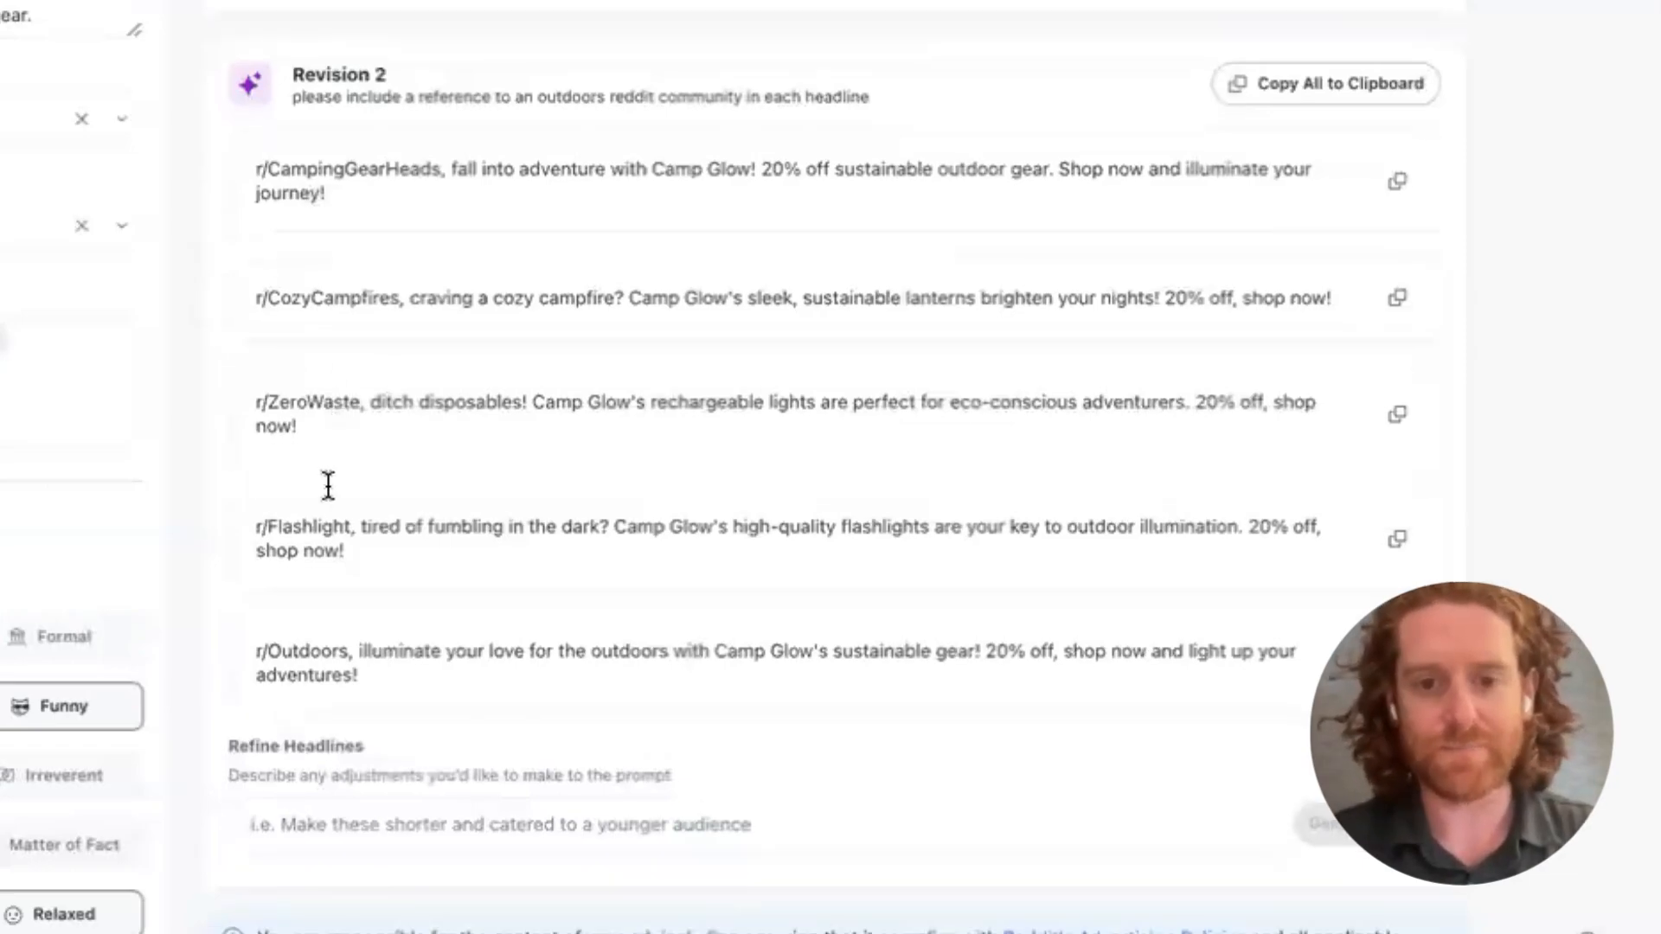
click(356, 835)
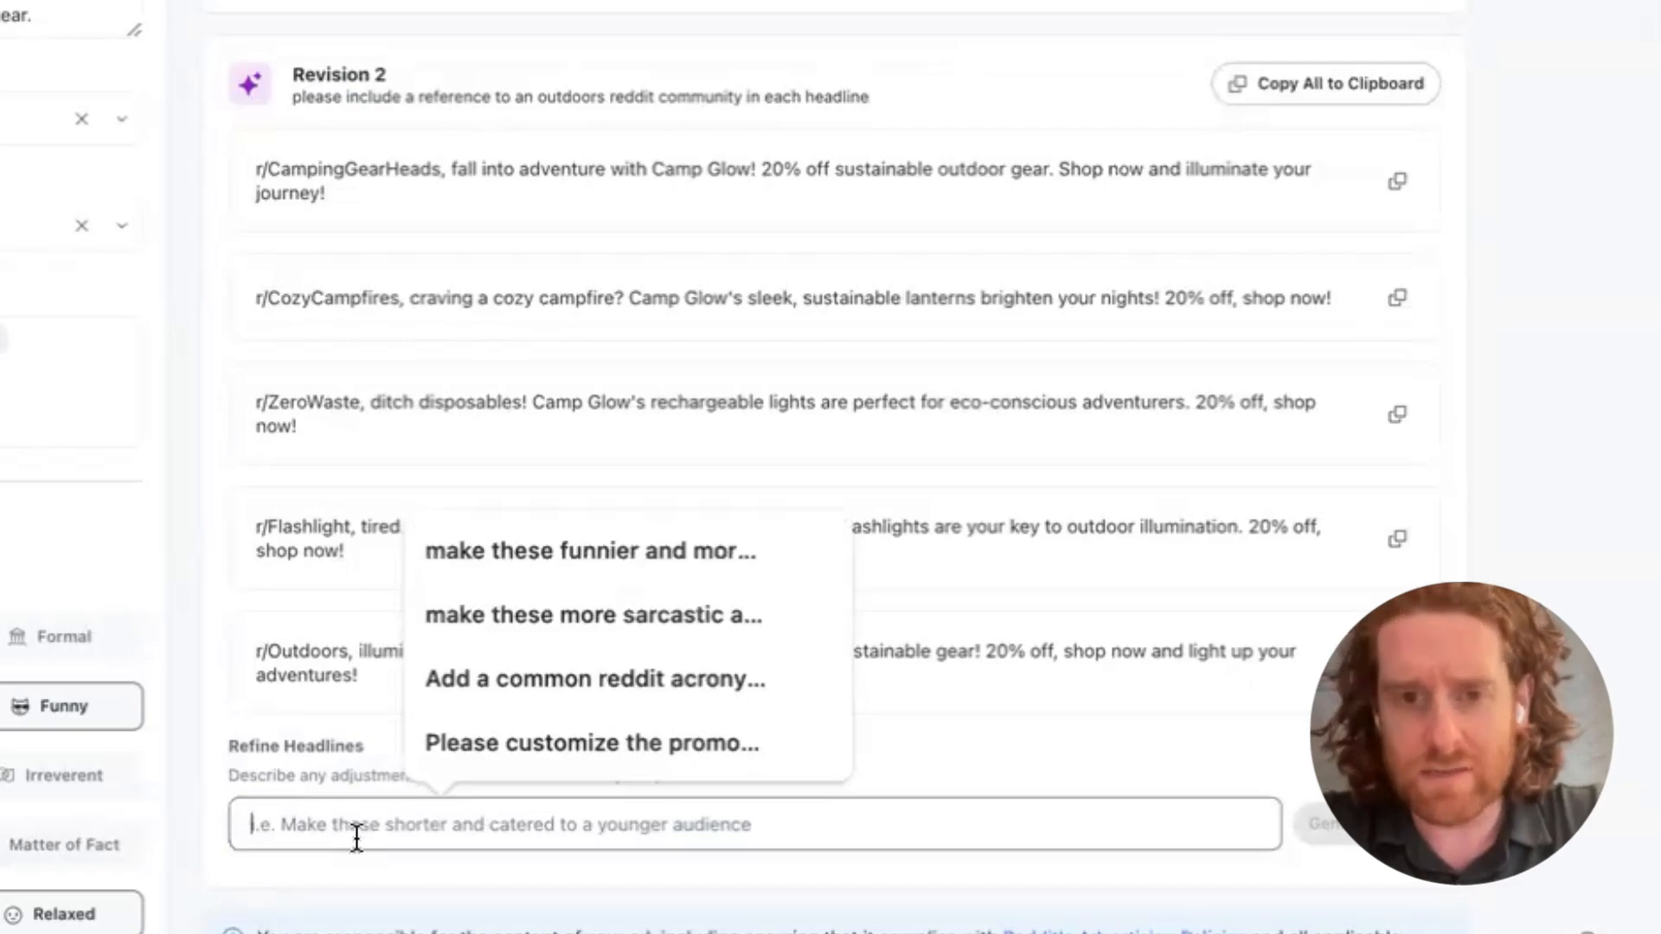
text(make th)
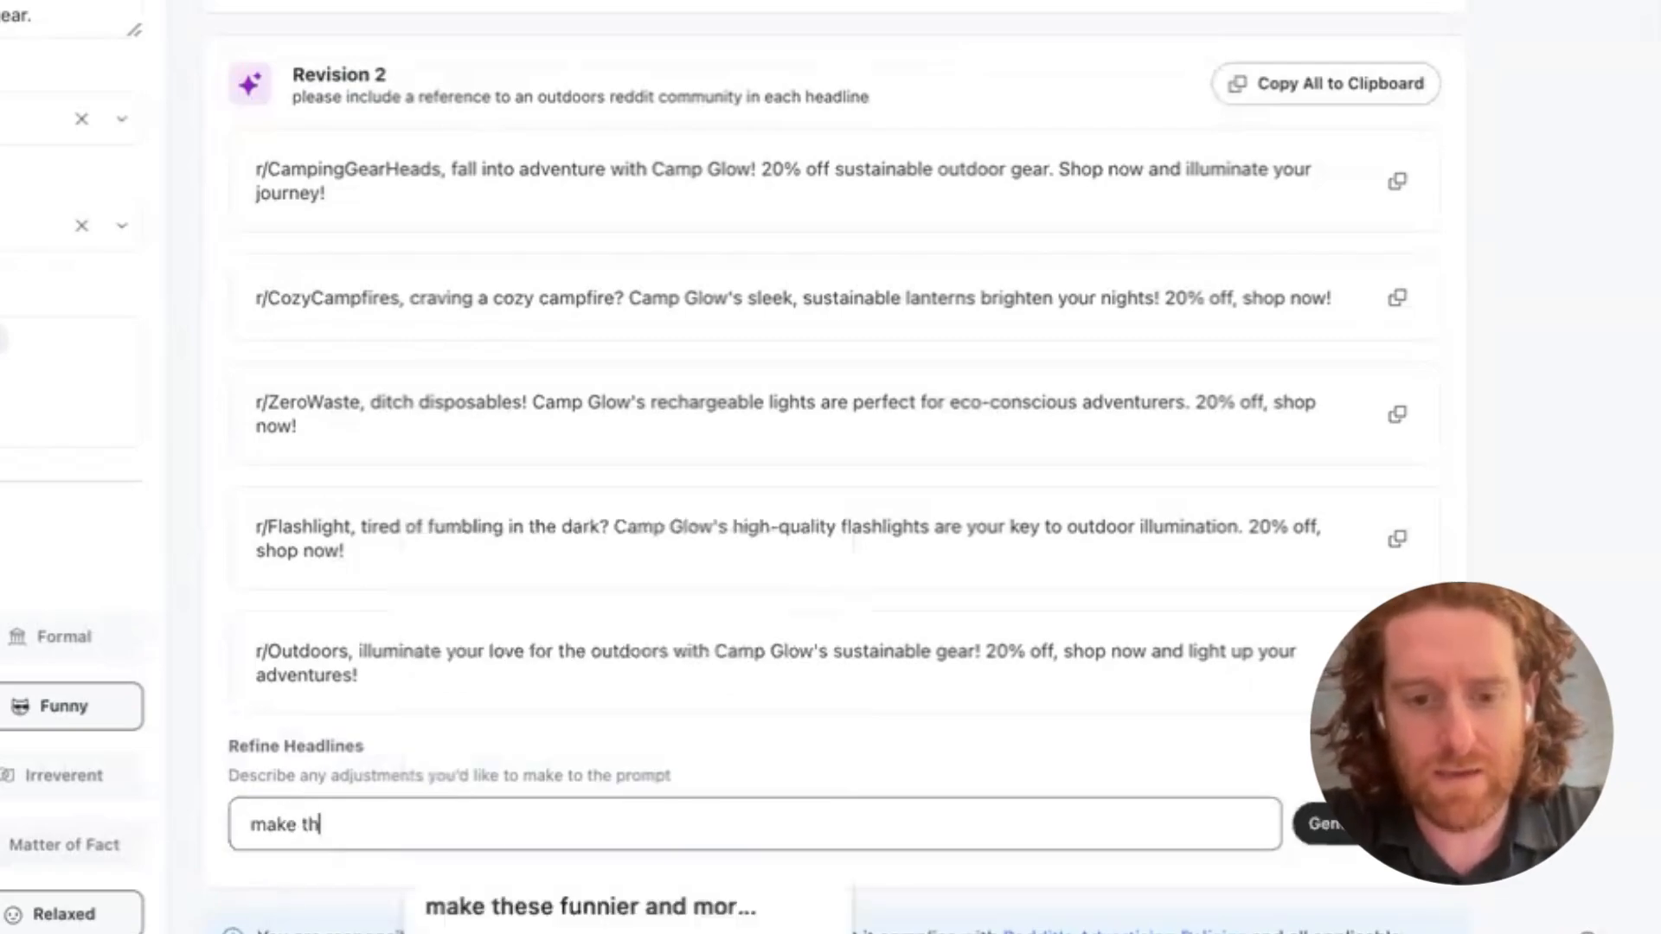
text(e promo)
key(BackSpace)
key(BackSpace)
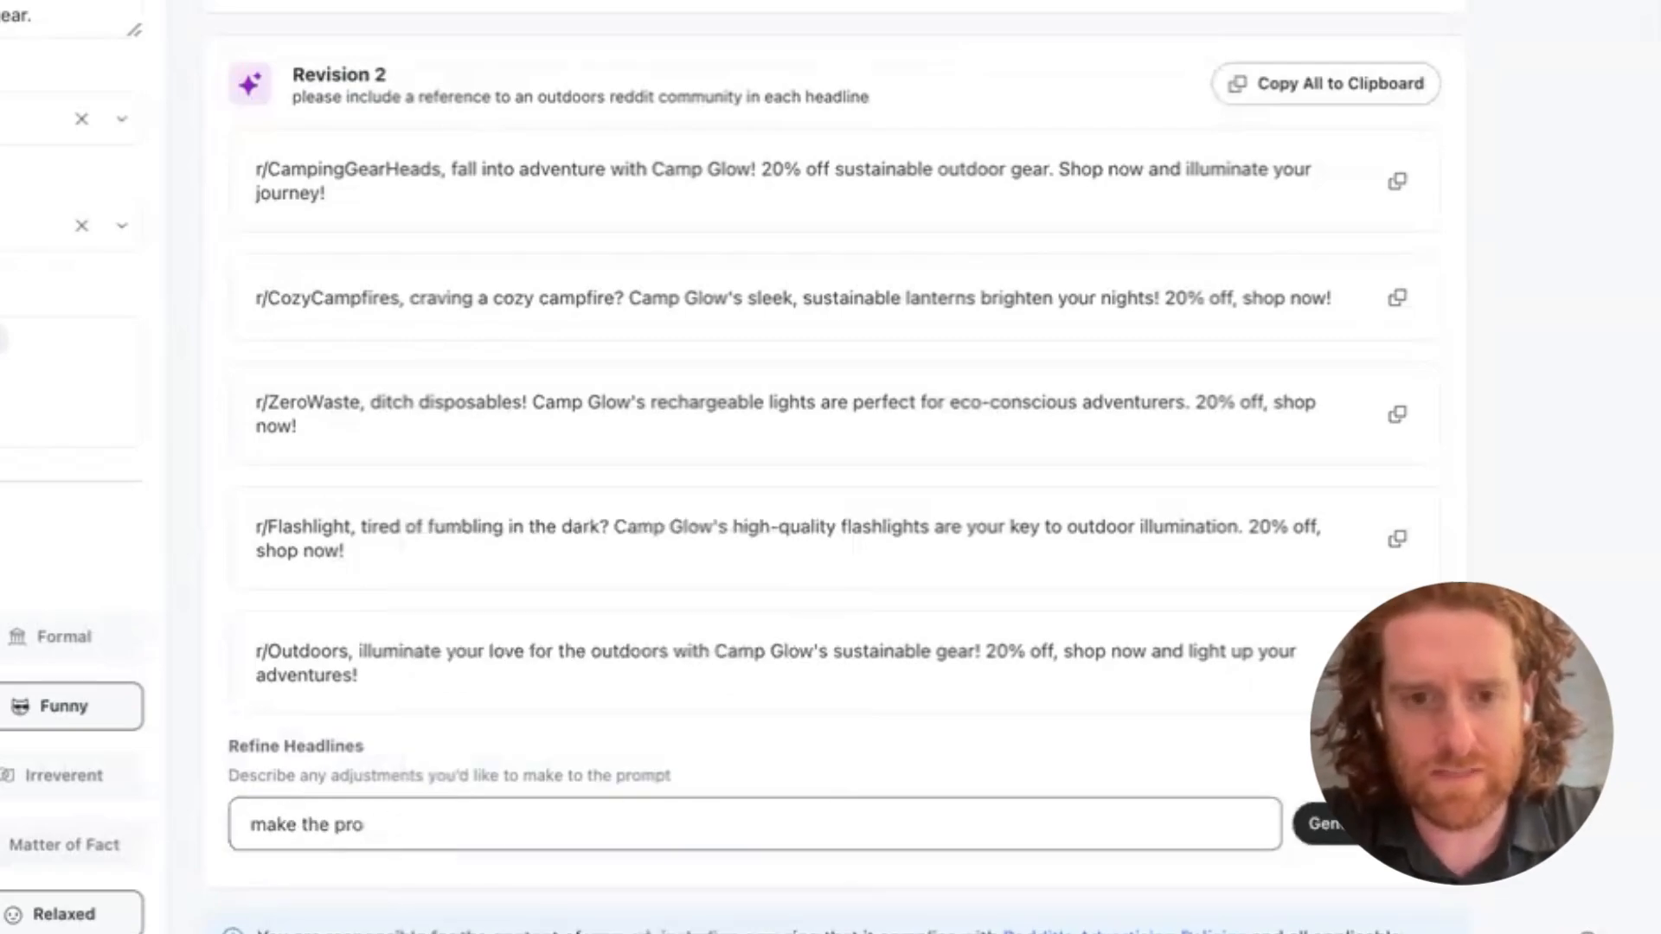
key(BackSpace)
key(BackSpace)
key(BackSpace)
key(BackSpace)
key(BackSpace)
key(BackSpace)
key(BackSpace)
key(BackSpace)
key(BackSpace)
key(BackSpace)
key(BackSpace)
key(BackSpace)
Refine the second revision with the instruction "Customize the promo code using common reddit language like Upvote or Karma" and generate more.
text(Cu)
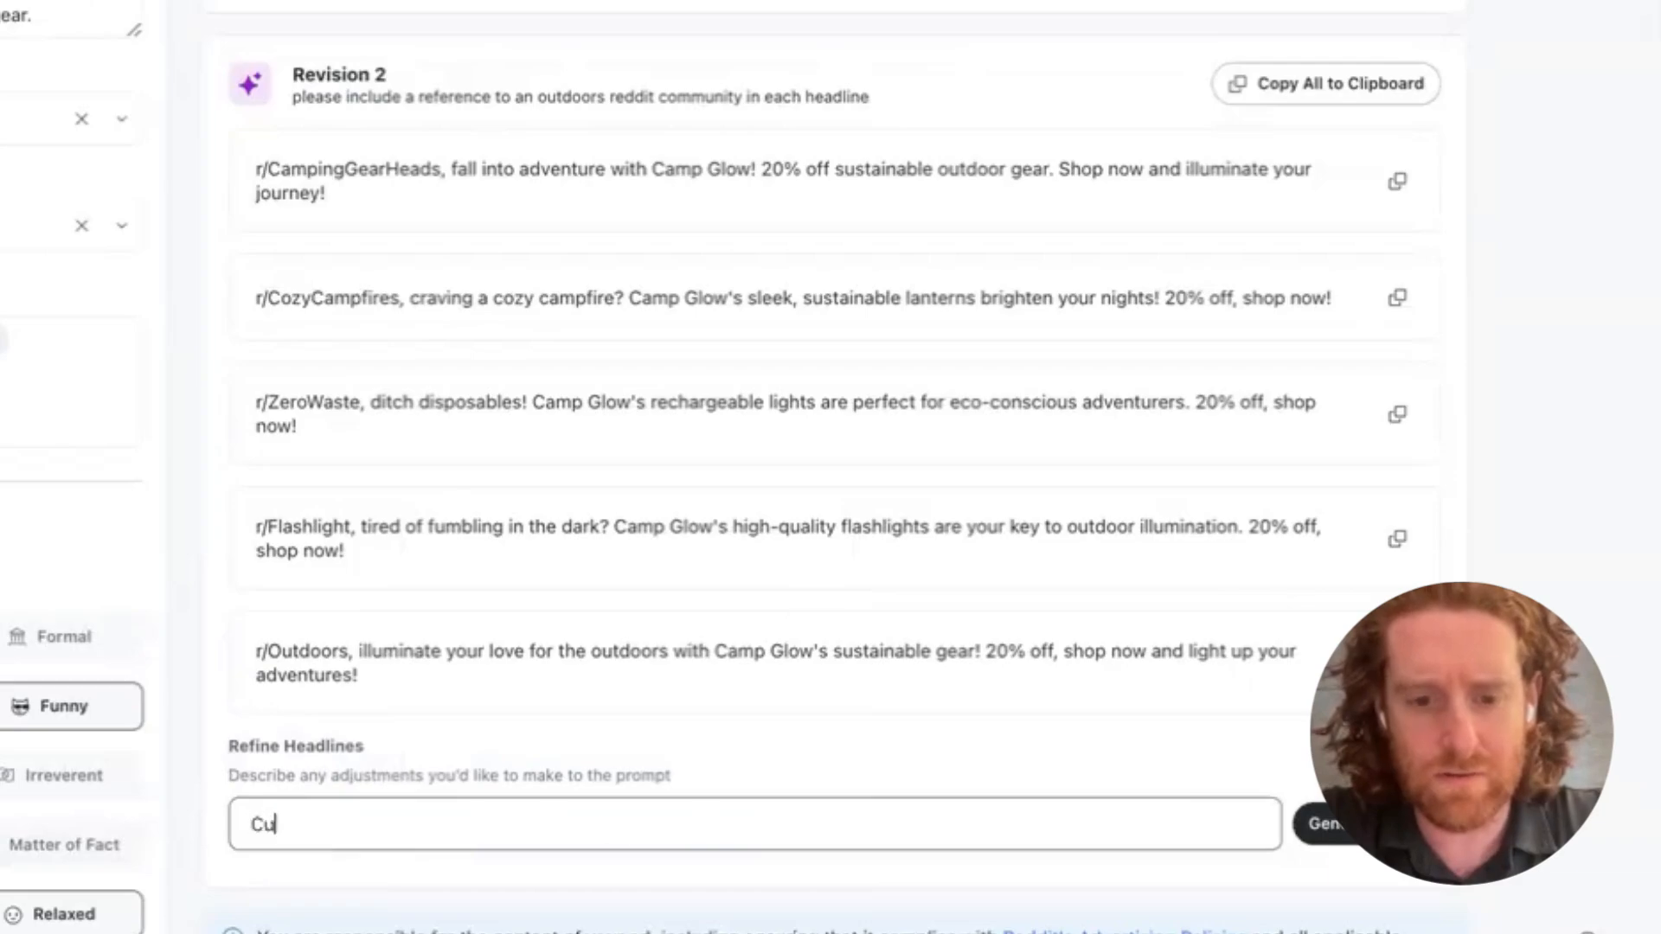
text(stomize the promo )
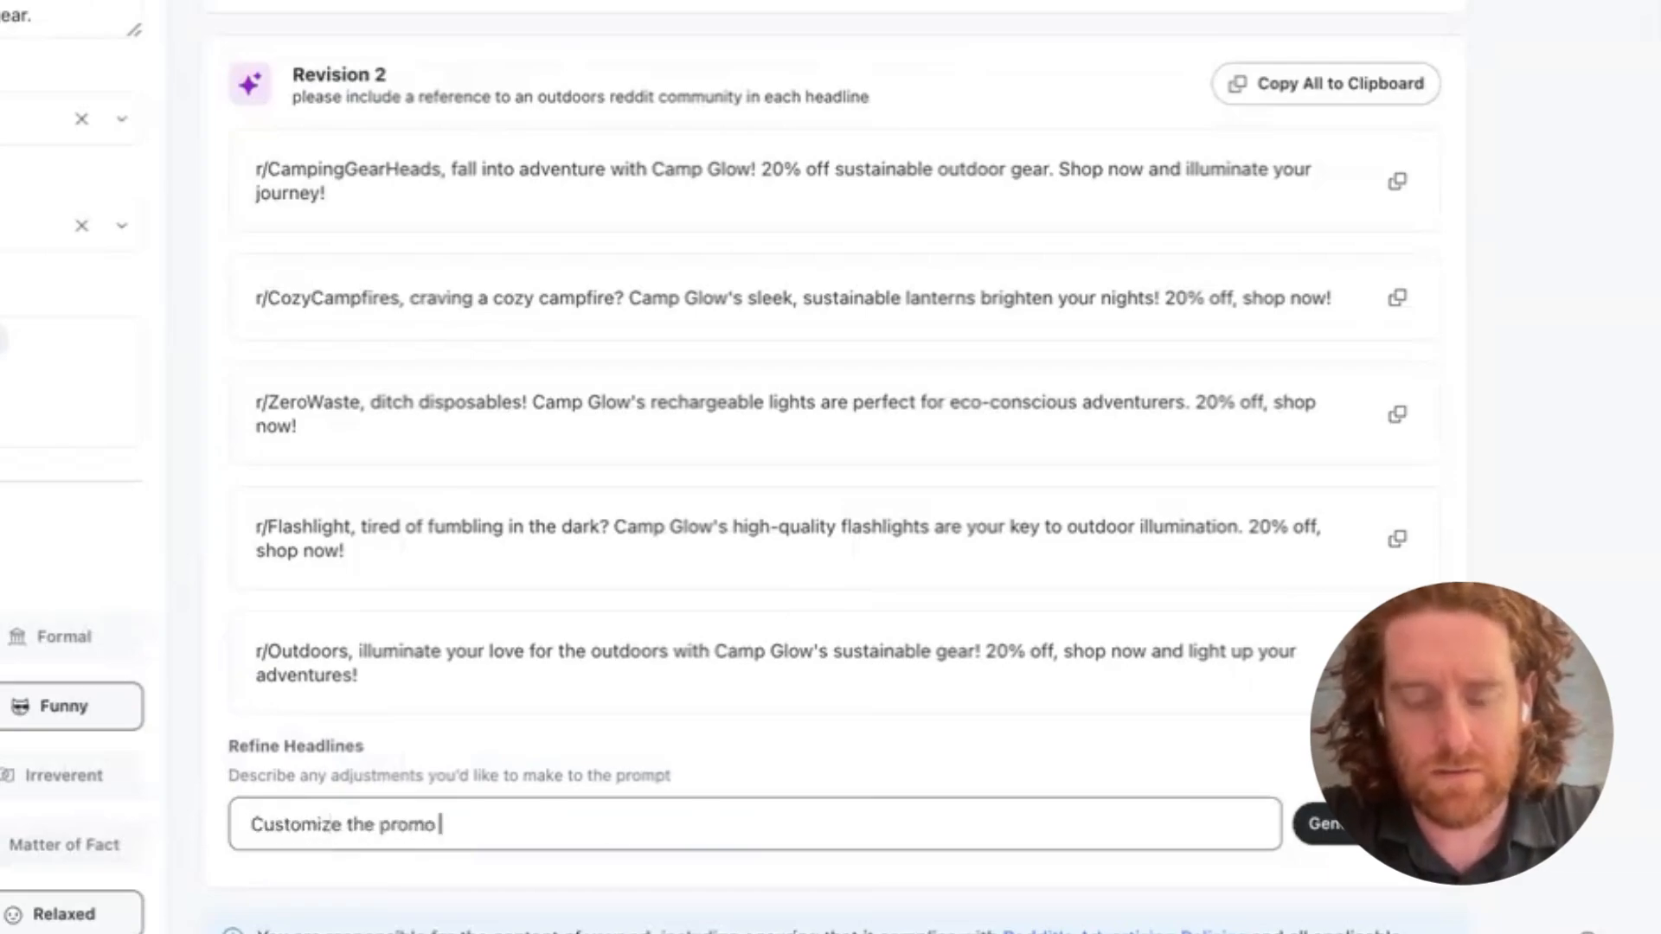
text(code using commo)
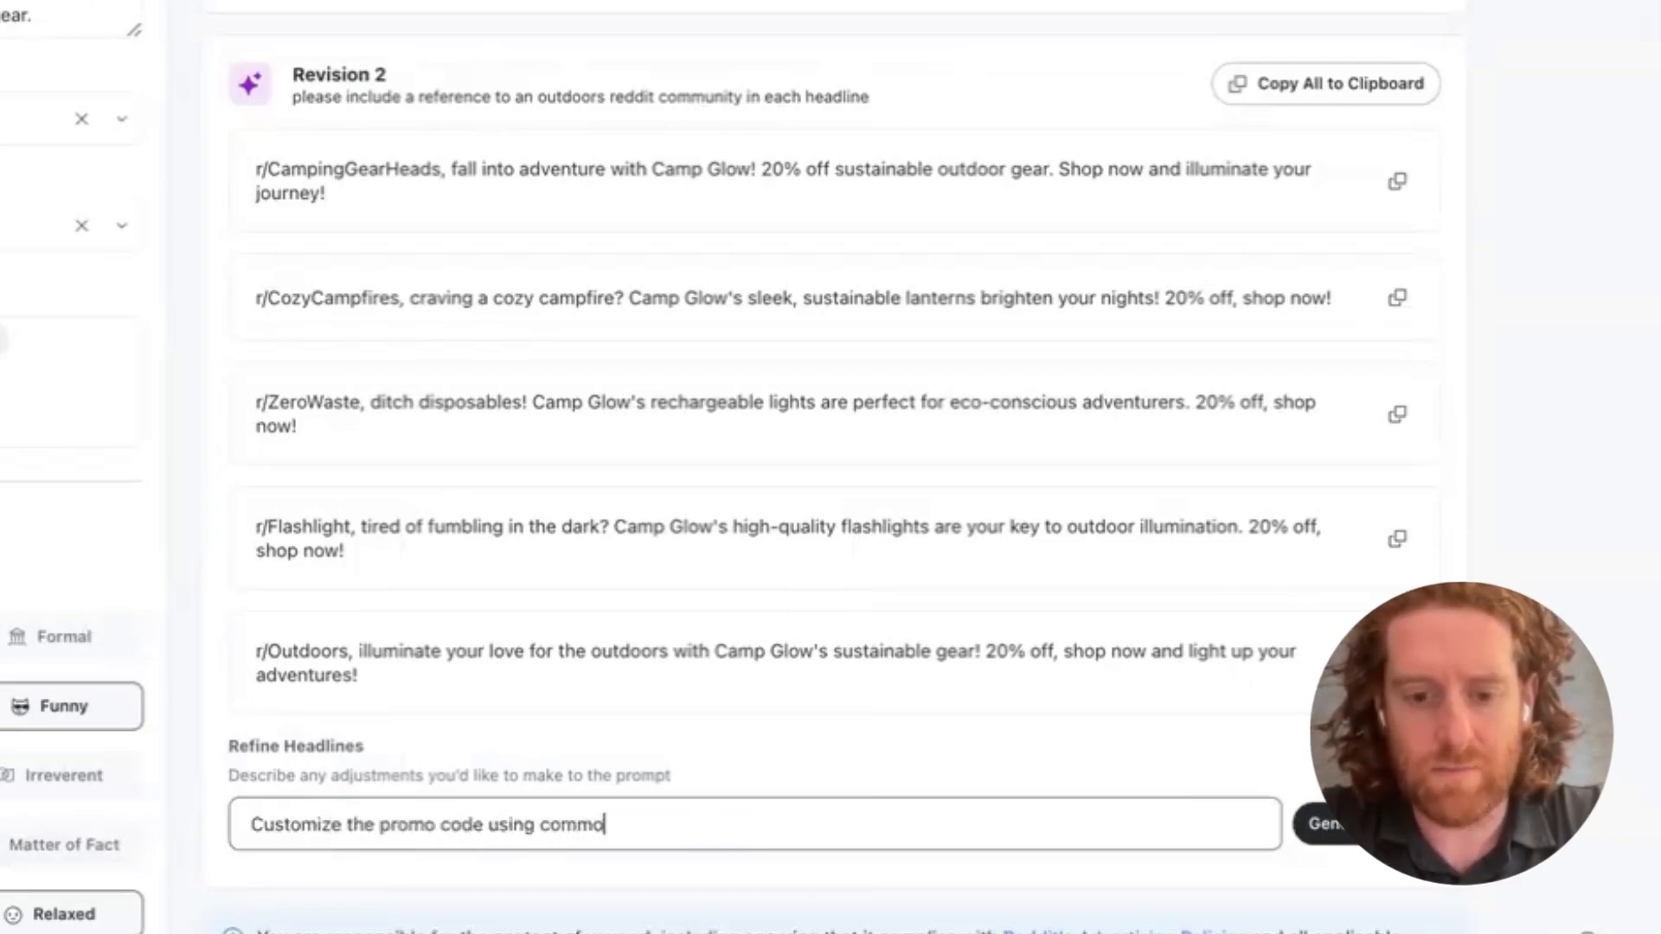
key(BackSpace)
text(on reddit)
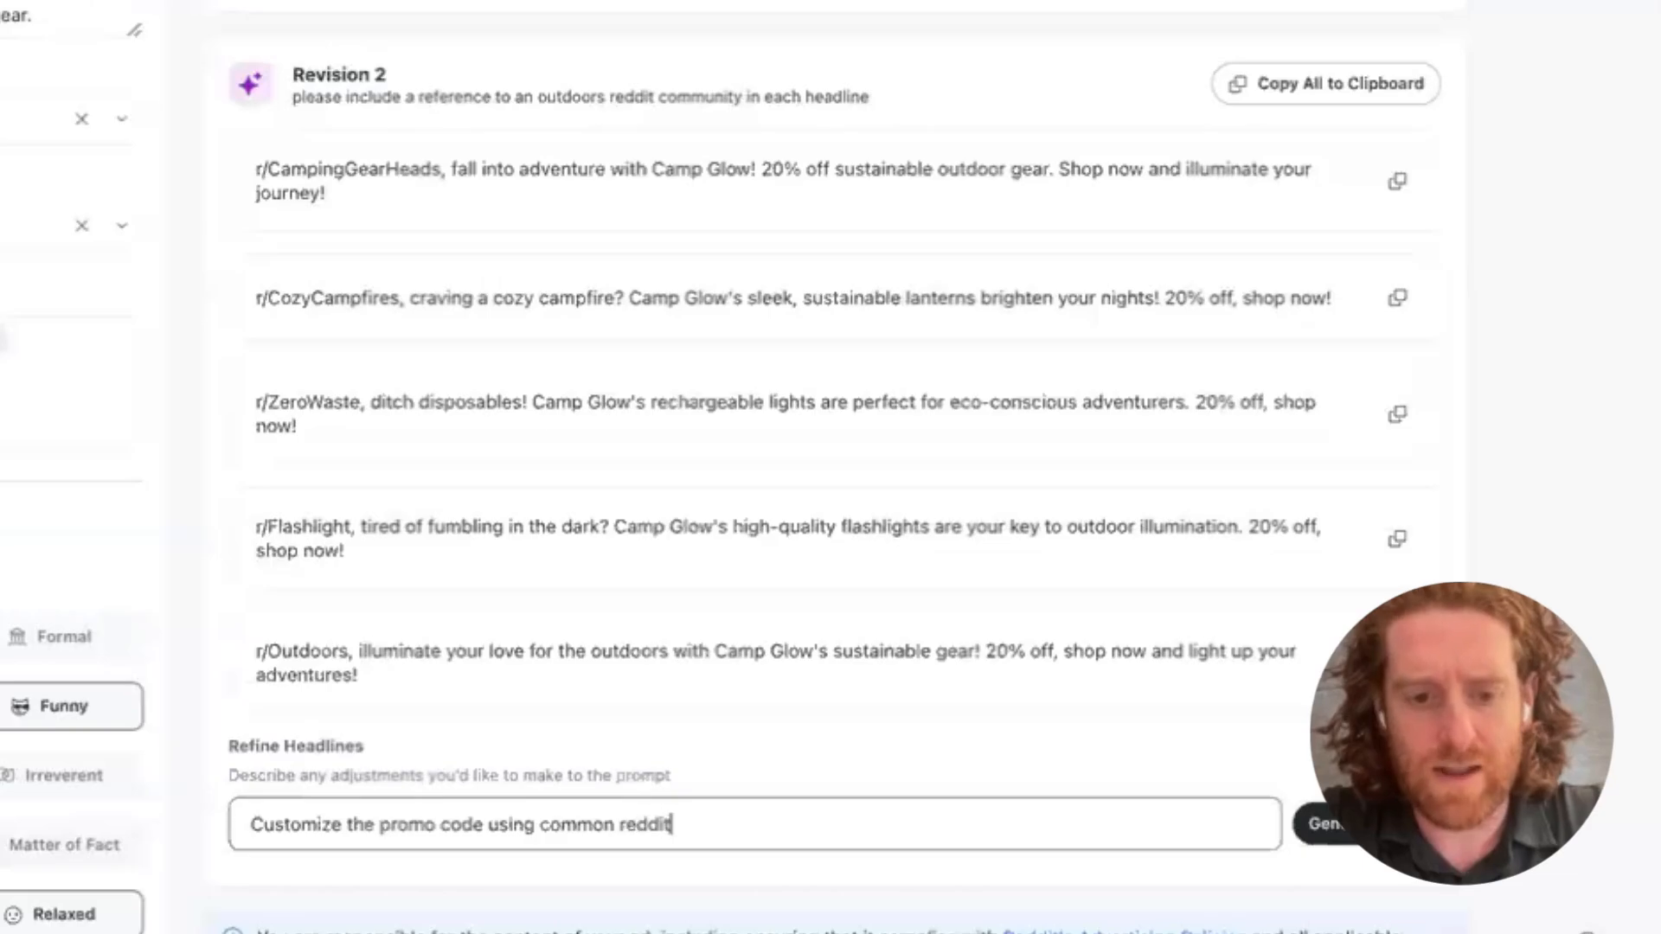
text( language like Upv)
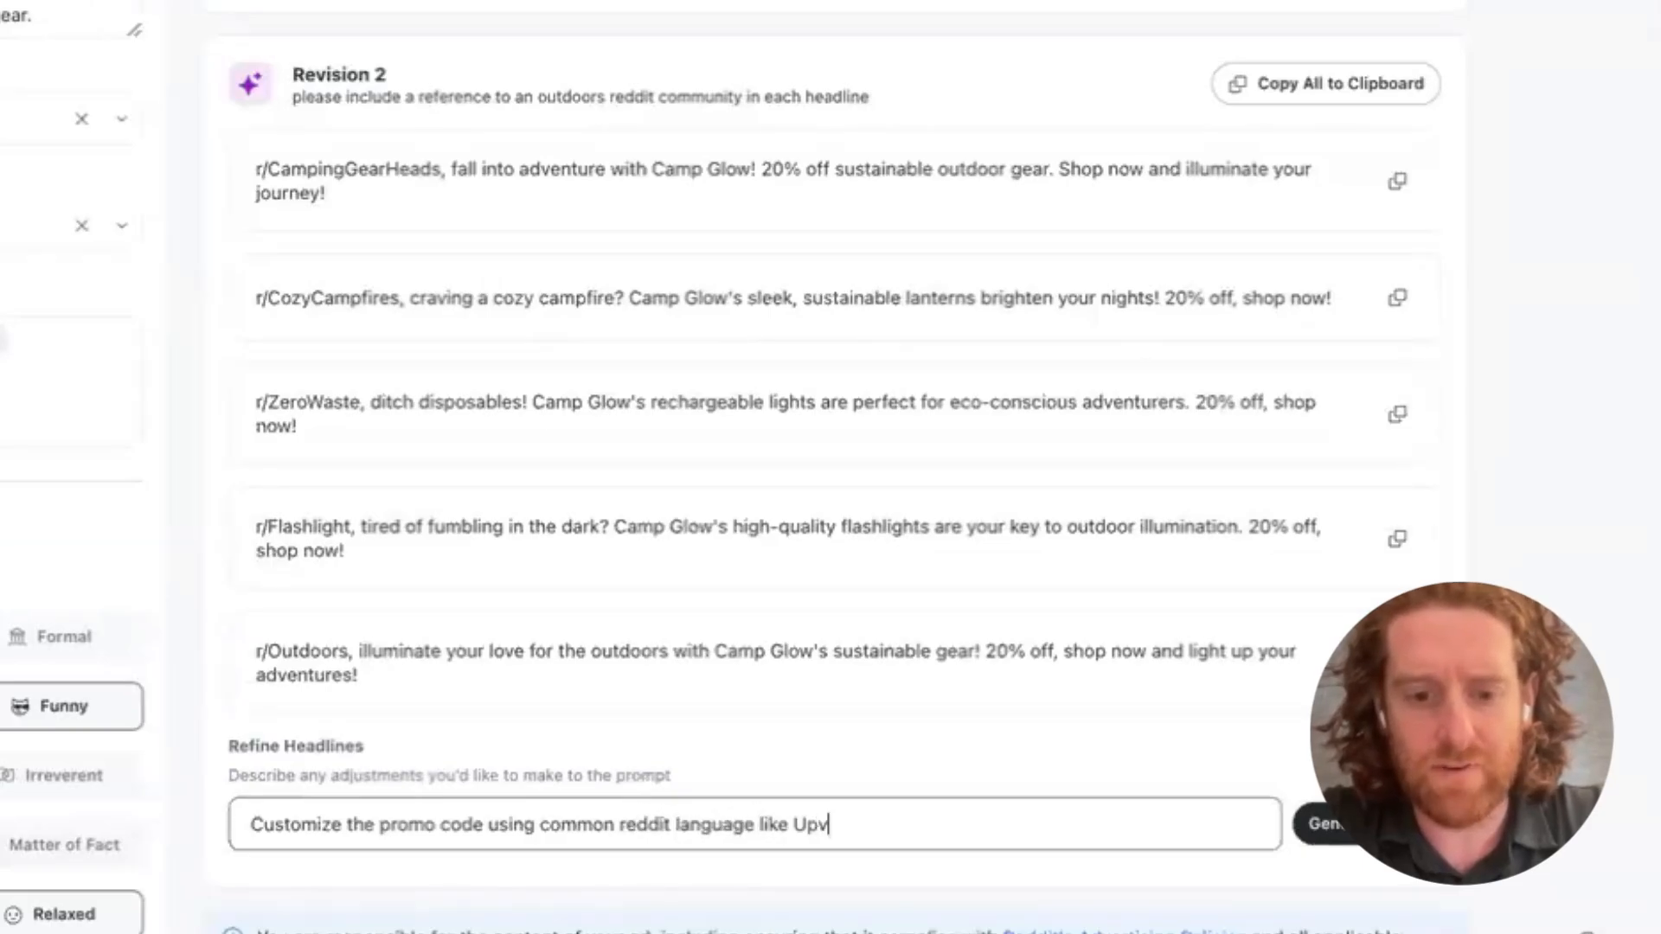
text(ote or Karma)
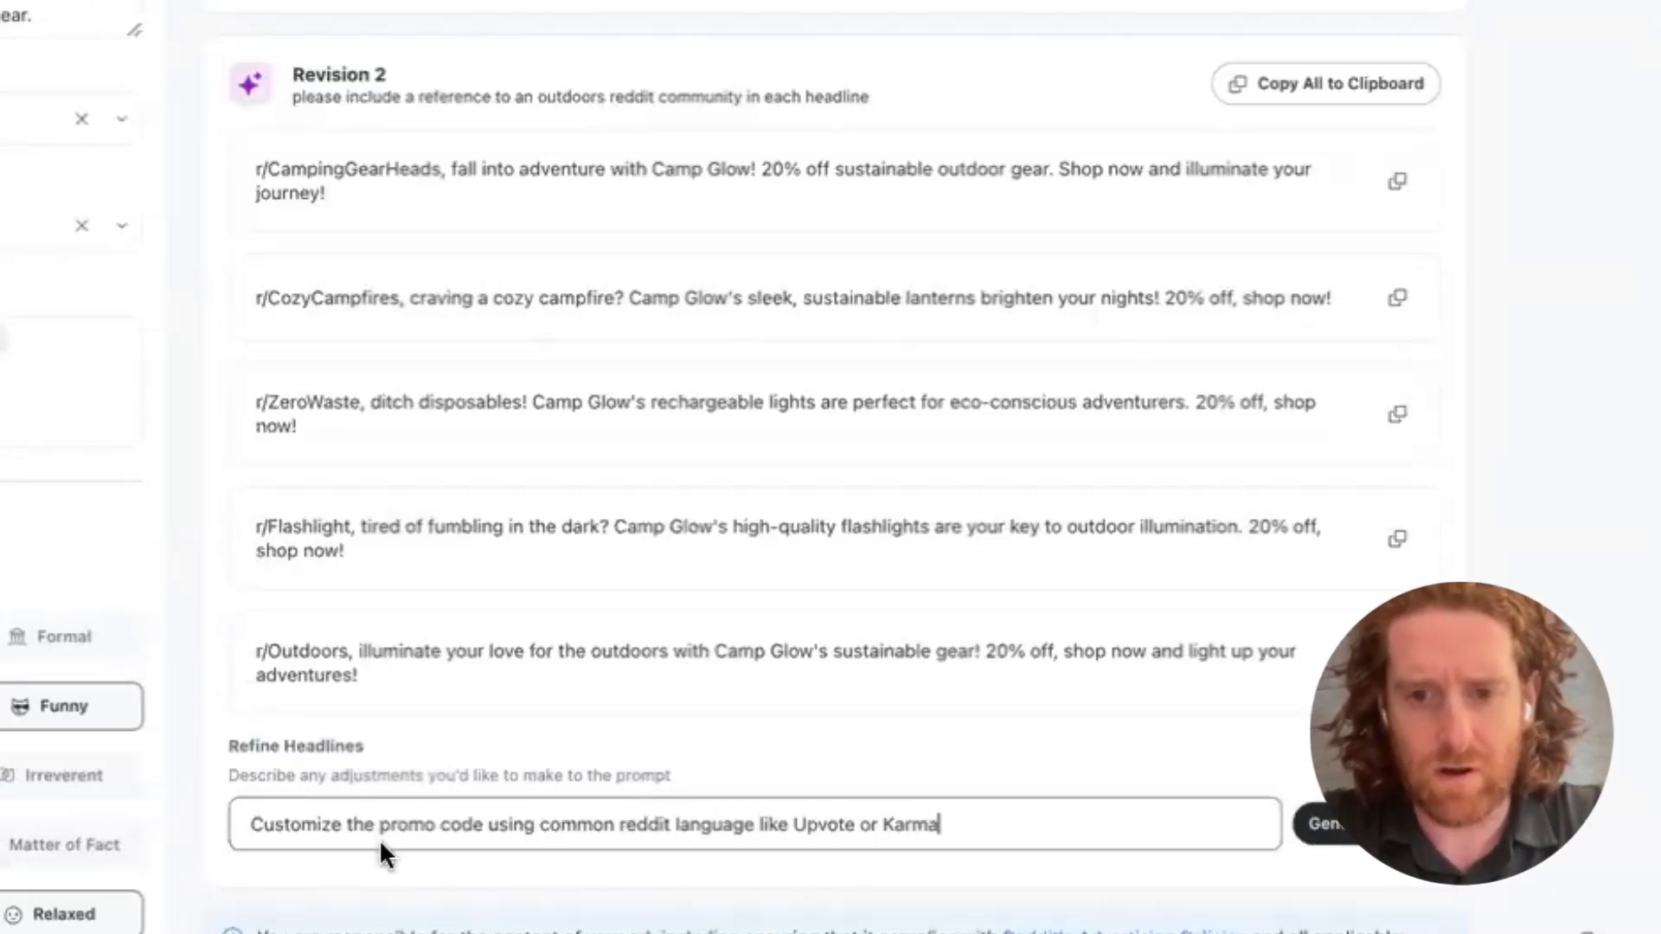
click(1295, 835)
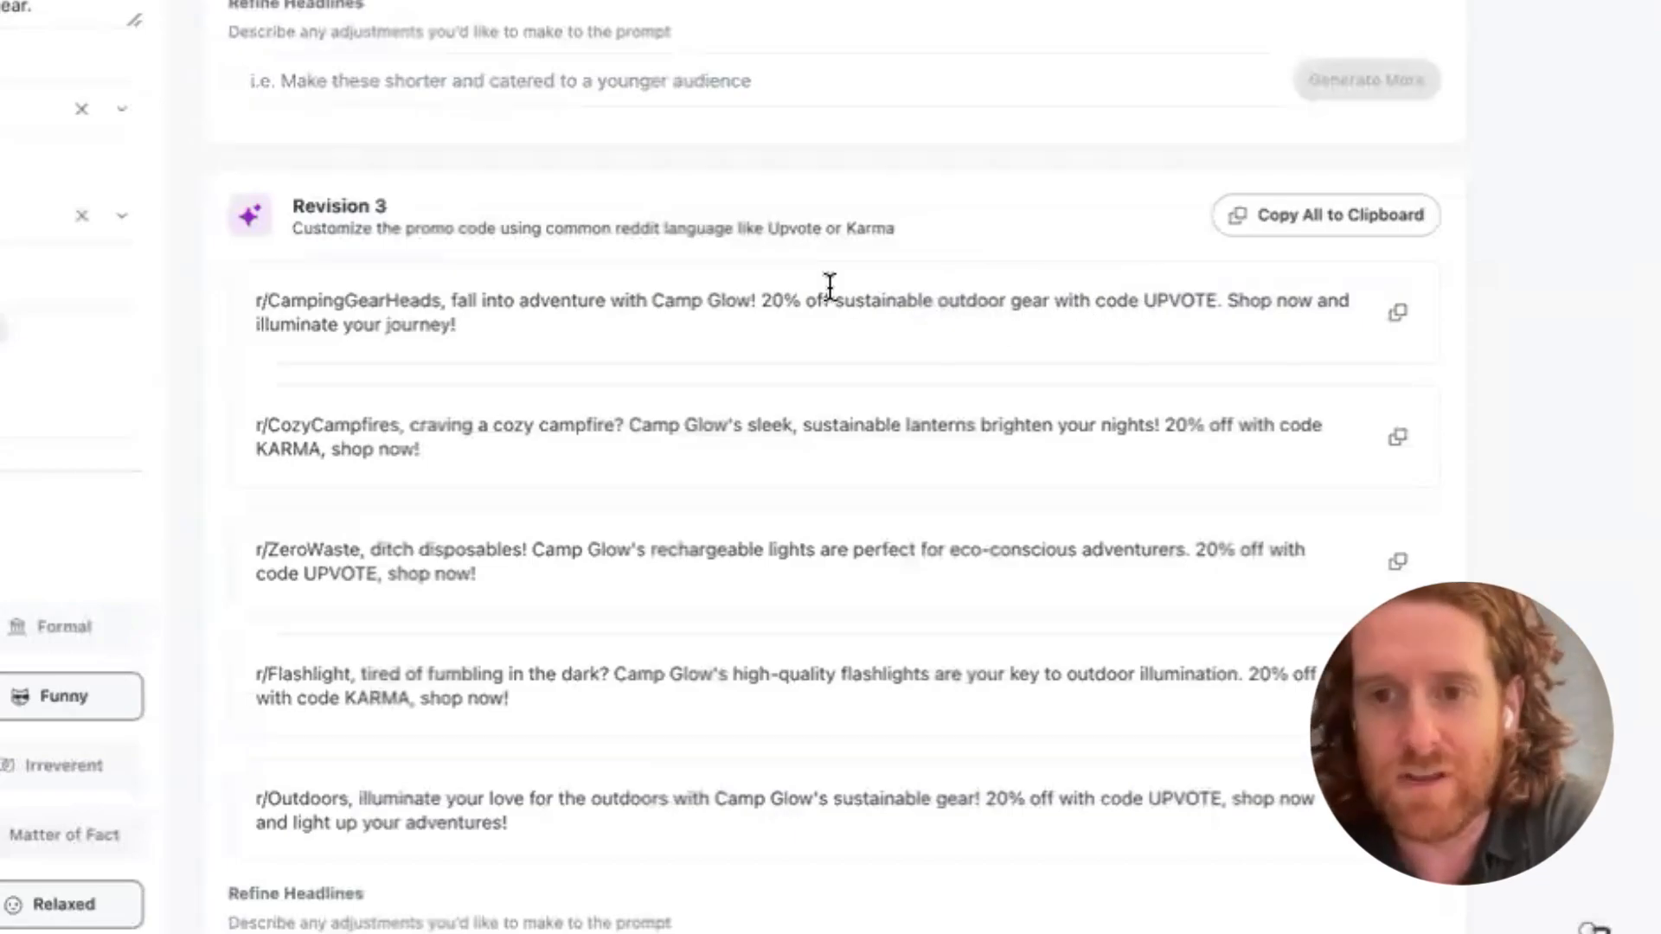
Begin a further refinement instruction for the Revision 3 headlines.
scroll(329, 315, down, 2)
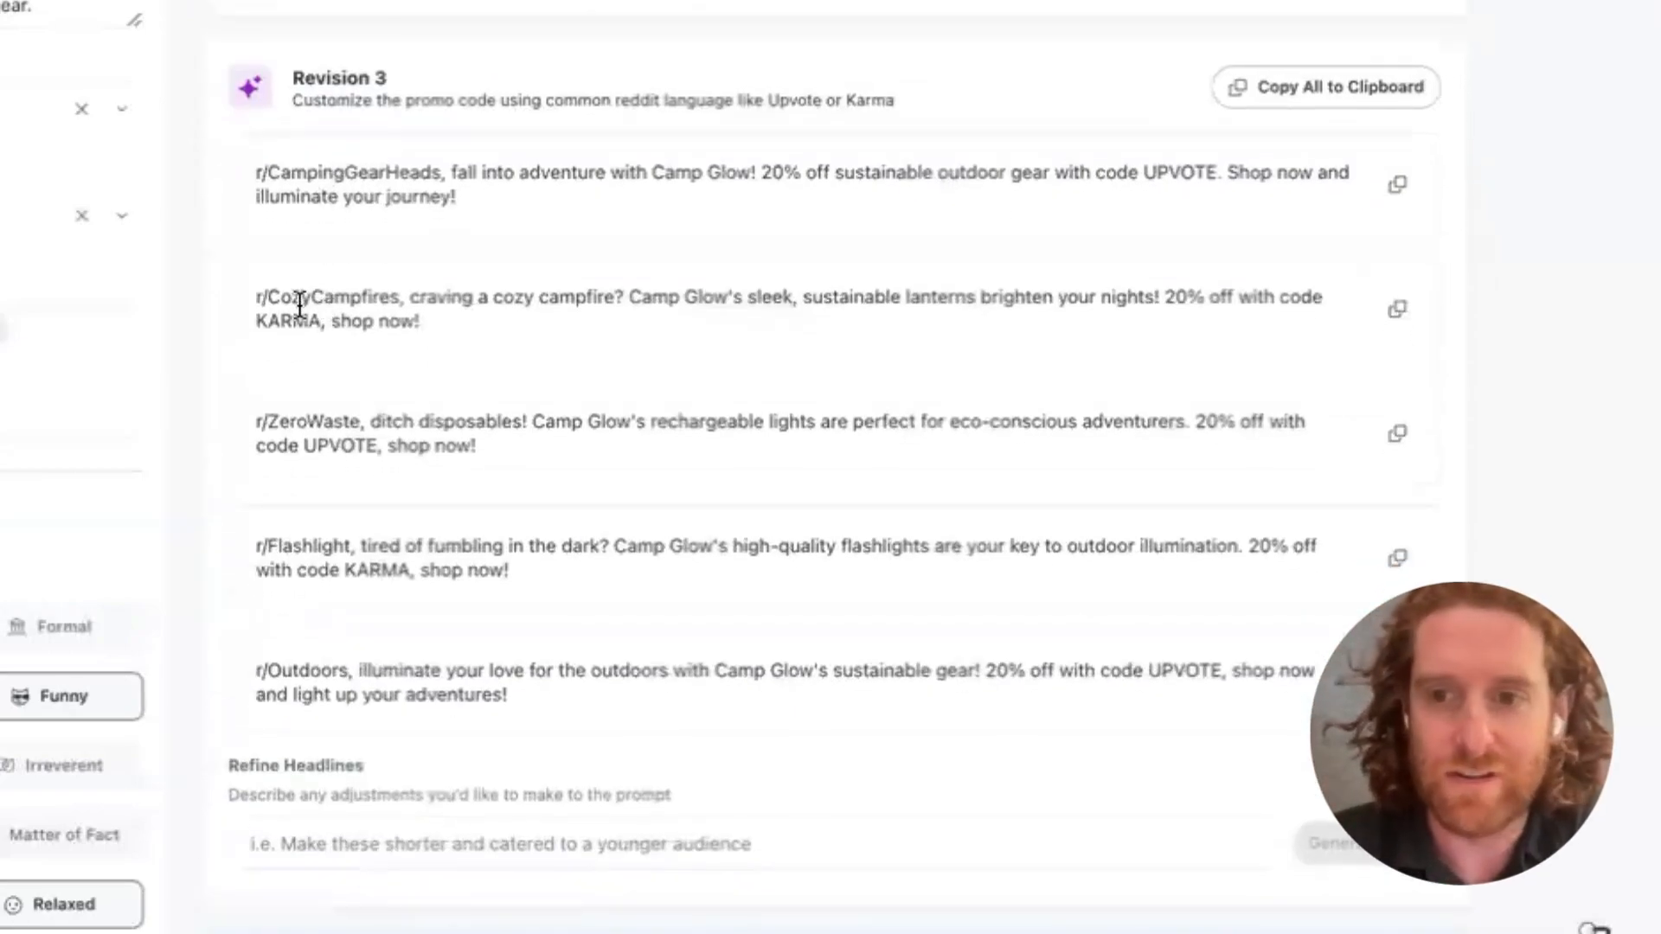
scroll(295, 307, down, 1)
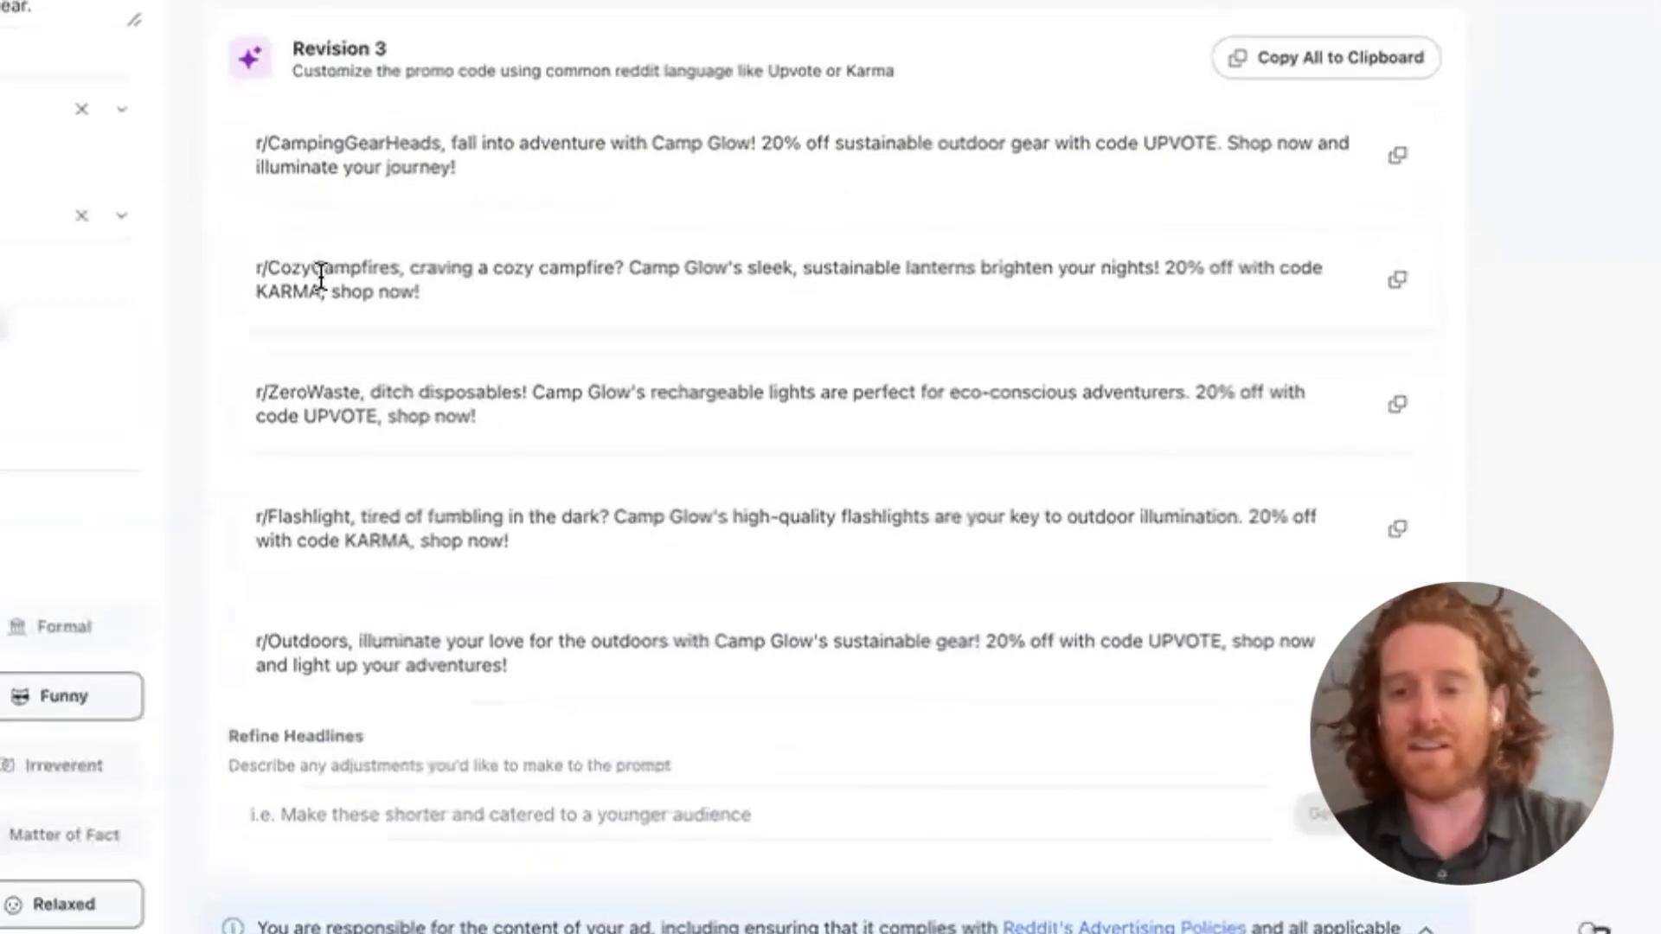
click(345, 813)
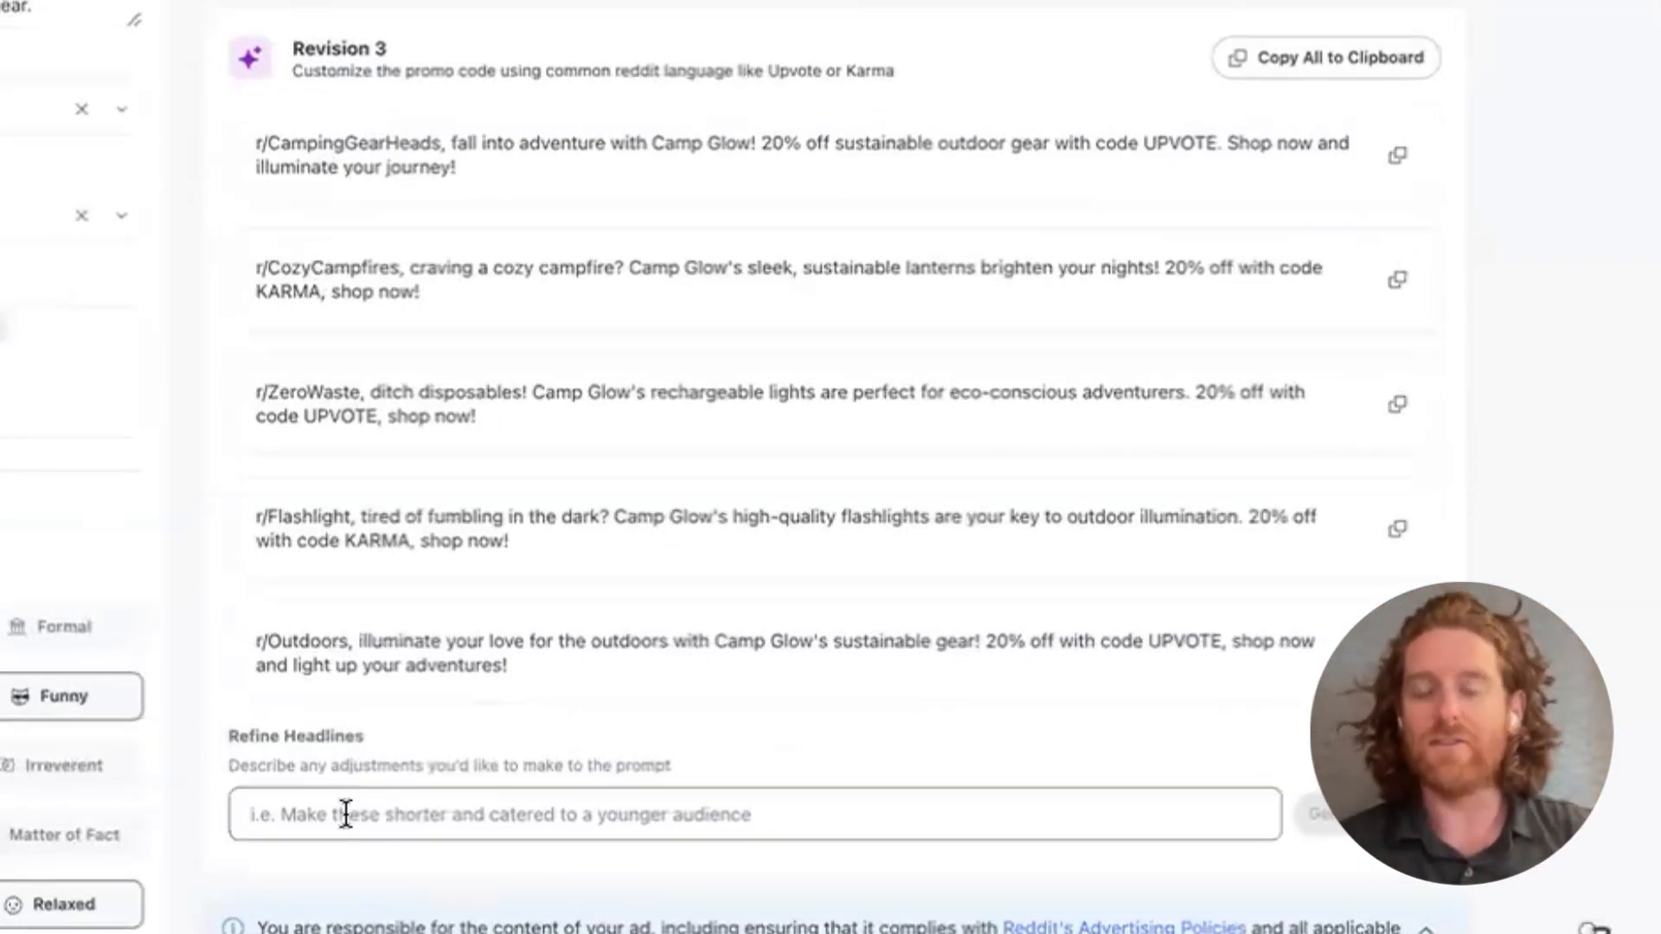